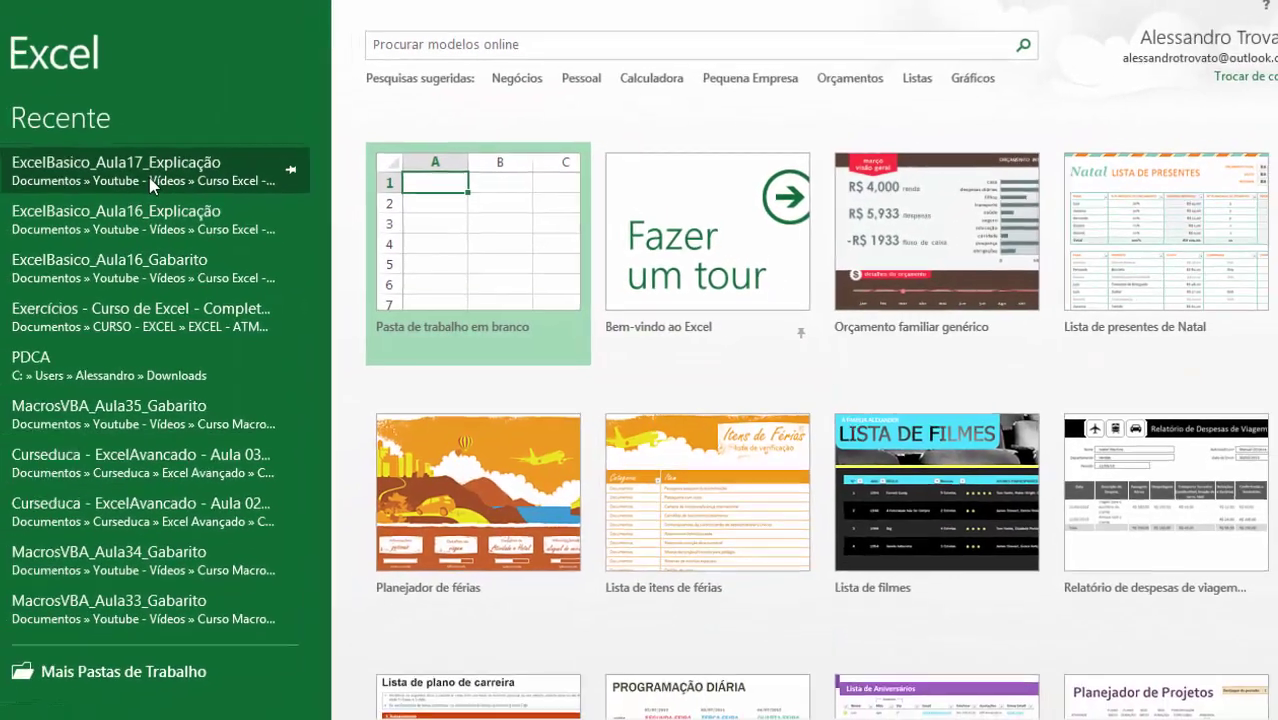
- Open ExcelBasico_Aula17_Explicação from recent files and go to its Exercício 1 sheet
{"action": "left_click", "coordinate": [163, 188]}
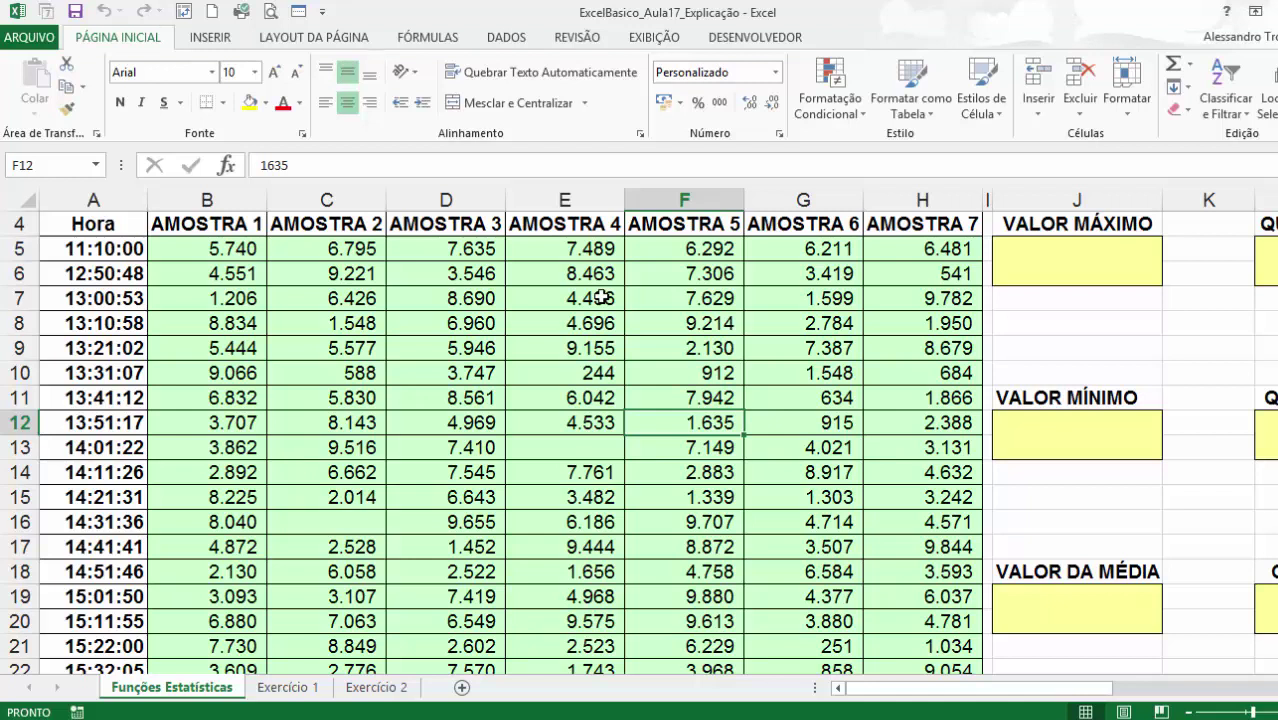
{"action": "left_click", "coordinate": [598, 347]}
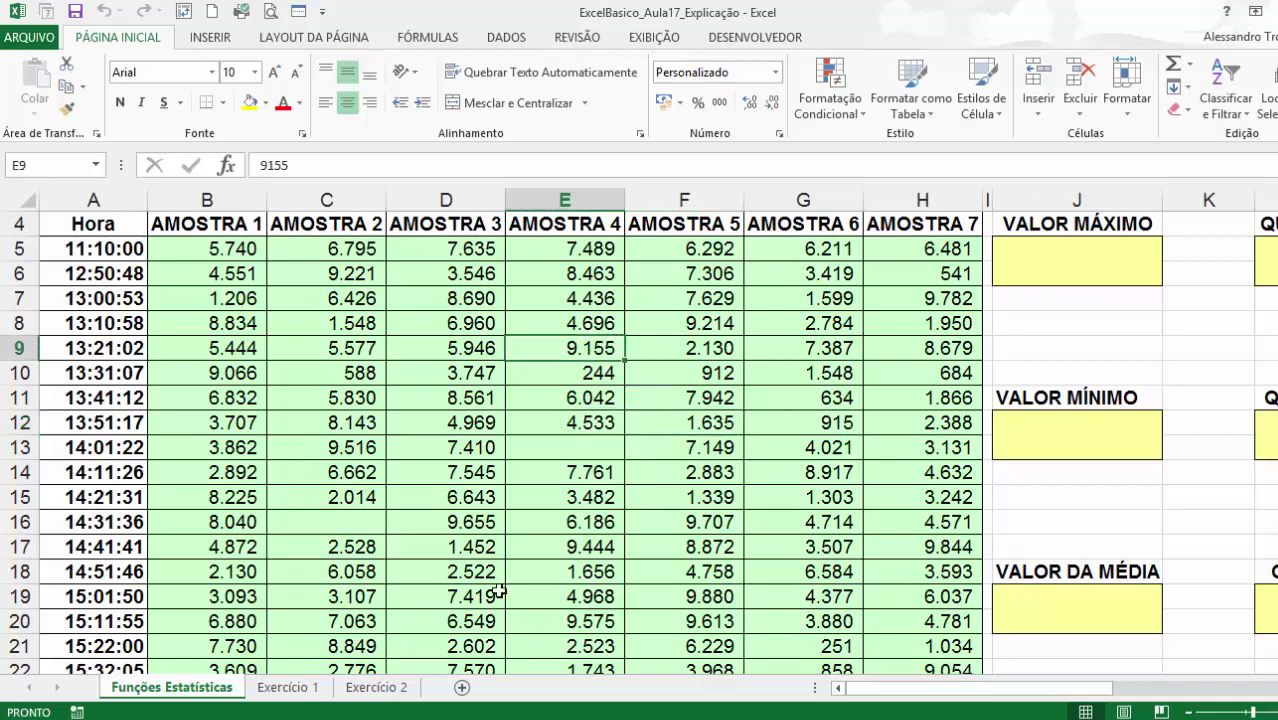
{"action": "left_click", "coordinate": [598, 474]}
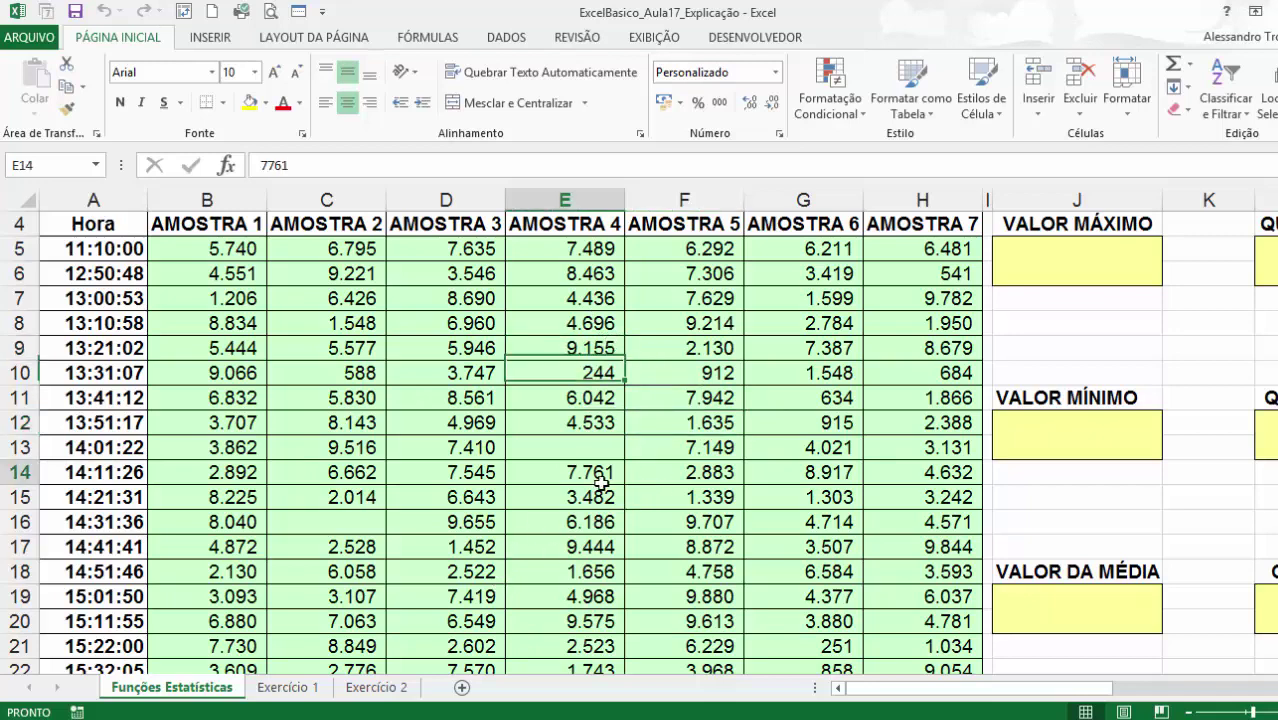
{"action": "left_click", "coordinate": [289, 687]}
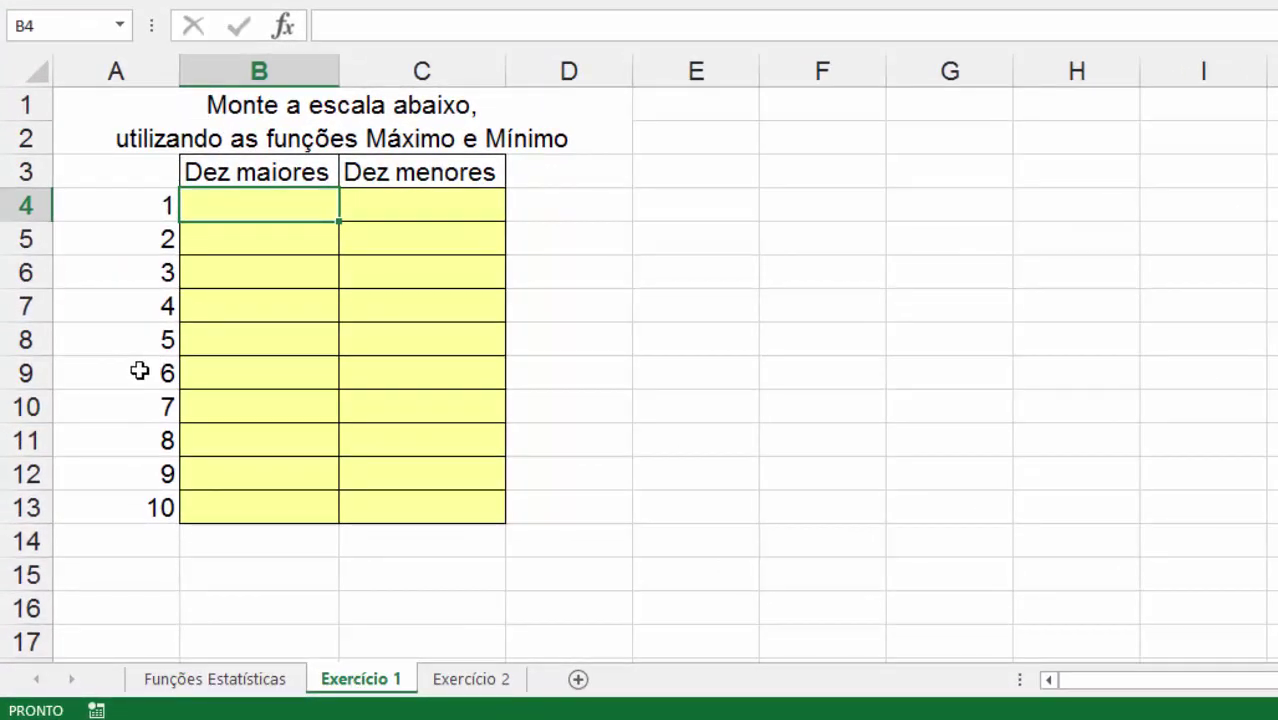
{"action": "left_click", "coordinate": [190, 279]}
{"action": "left_click", "coordinate": [208, 242]}
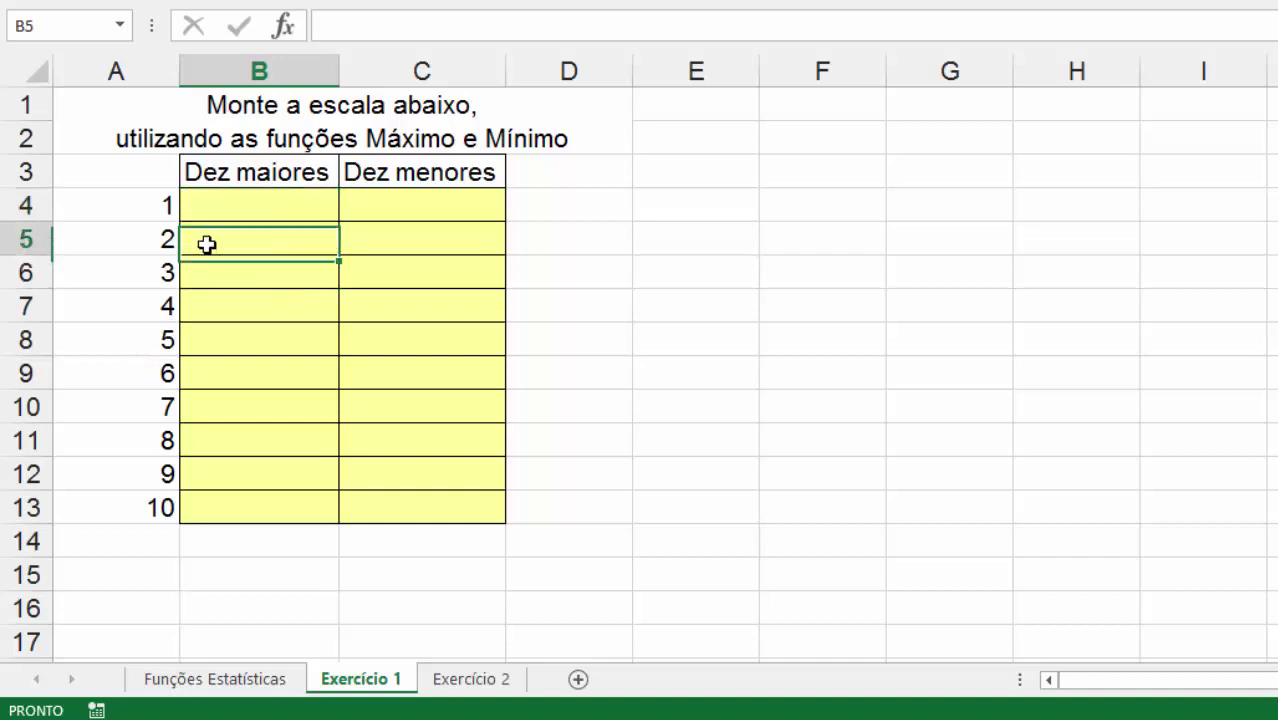
{"action": "left_click", "coordinate": [206, 216]}
{"action": "left_click_drag", "start_coordinate": [165, 206], "coordinate": [163, 503]}
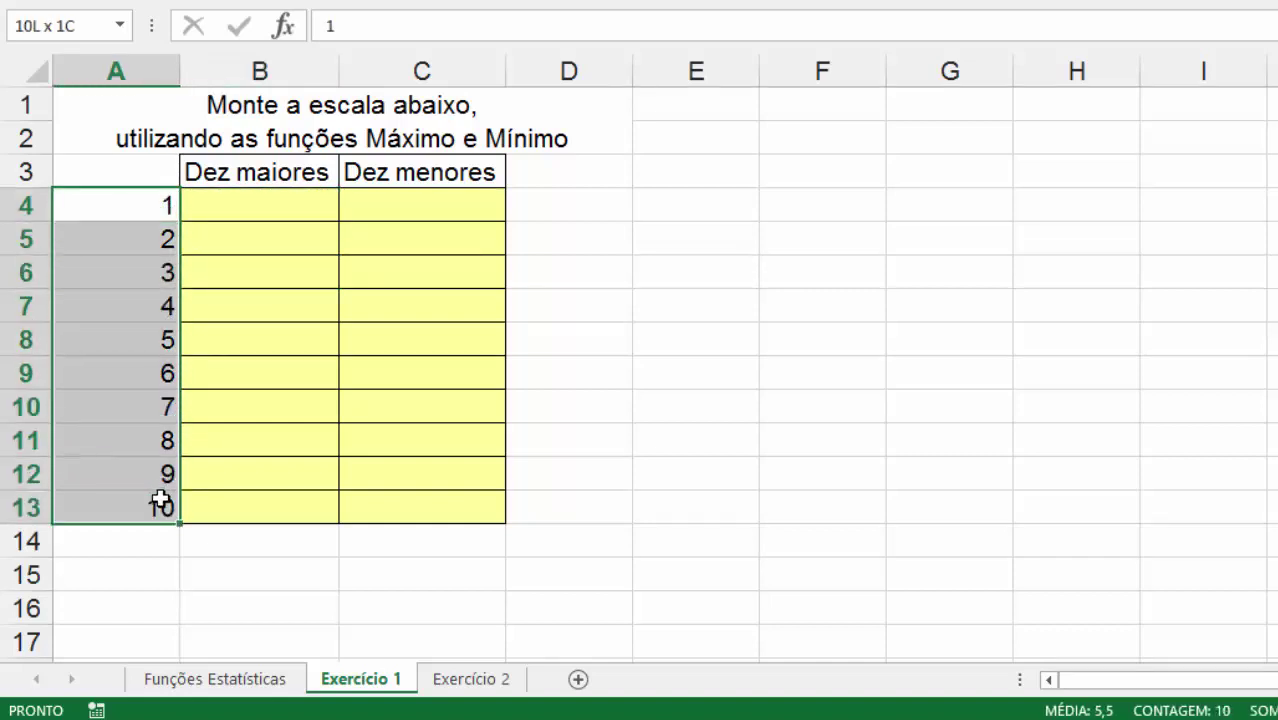
{"action": "left_click", "coordinate": [354, 203]}
{"action": "left_click_drag", "start_coordinate": [414, 215], "coordinate": [414, 508]}
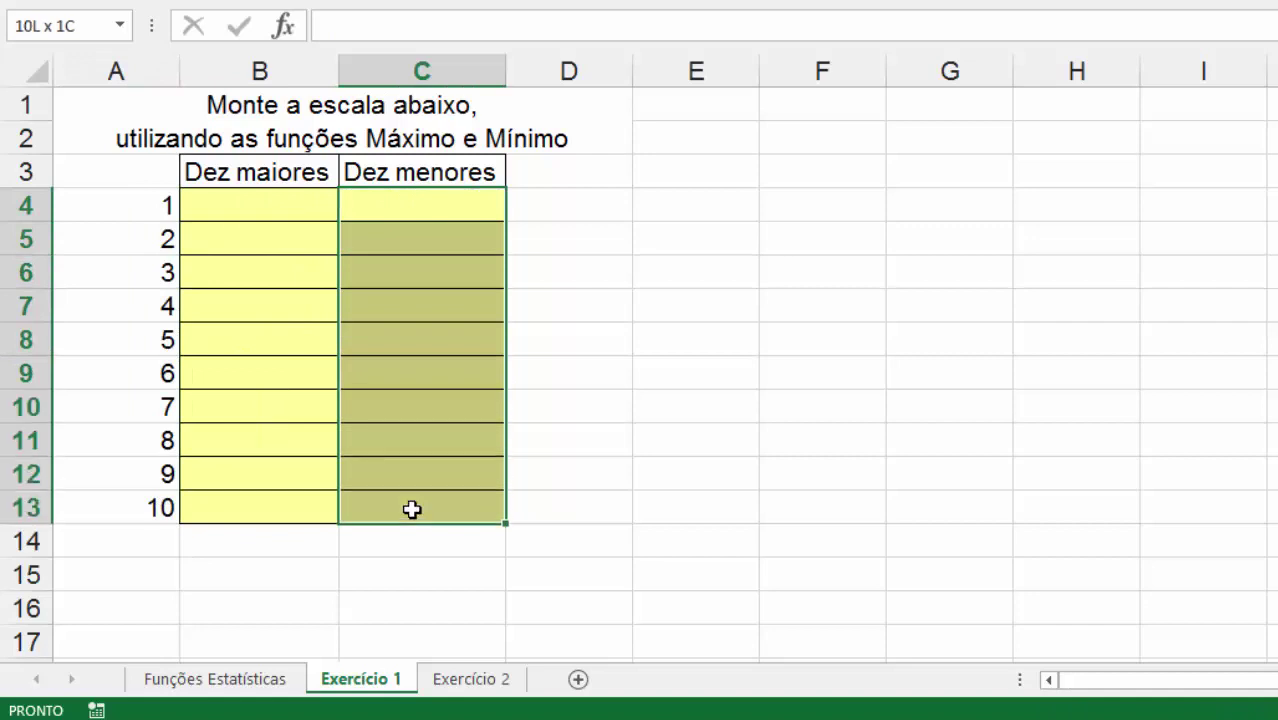
{"action": "left_click_drag", "start_coordinate": [290, 235], "coordinate": [290, 270]}
{"action": "left_click", "coordinate": [265, 203]}
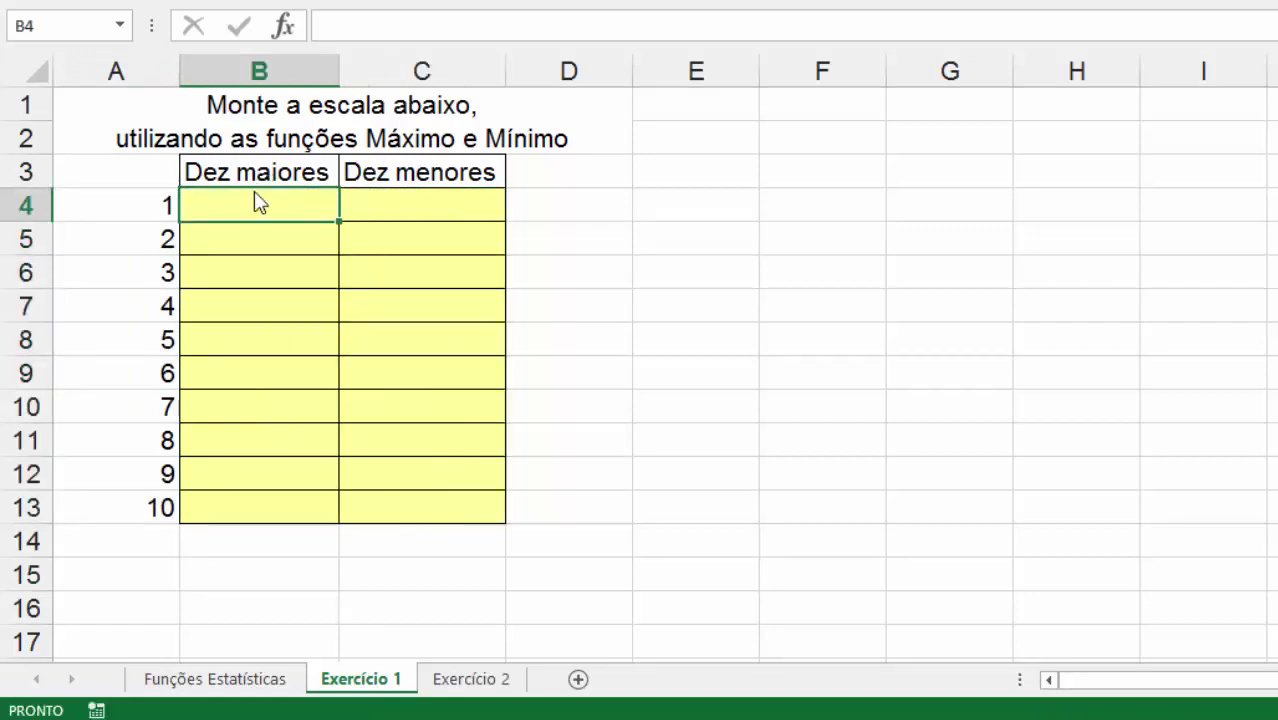
{"action": "left_click", "coordinate": [226, 680]}
{"action": "left_click", "coordinate": [119, 25]}
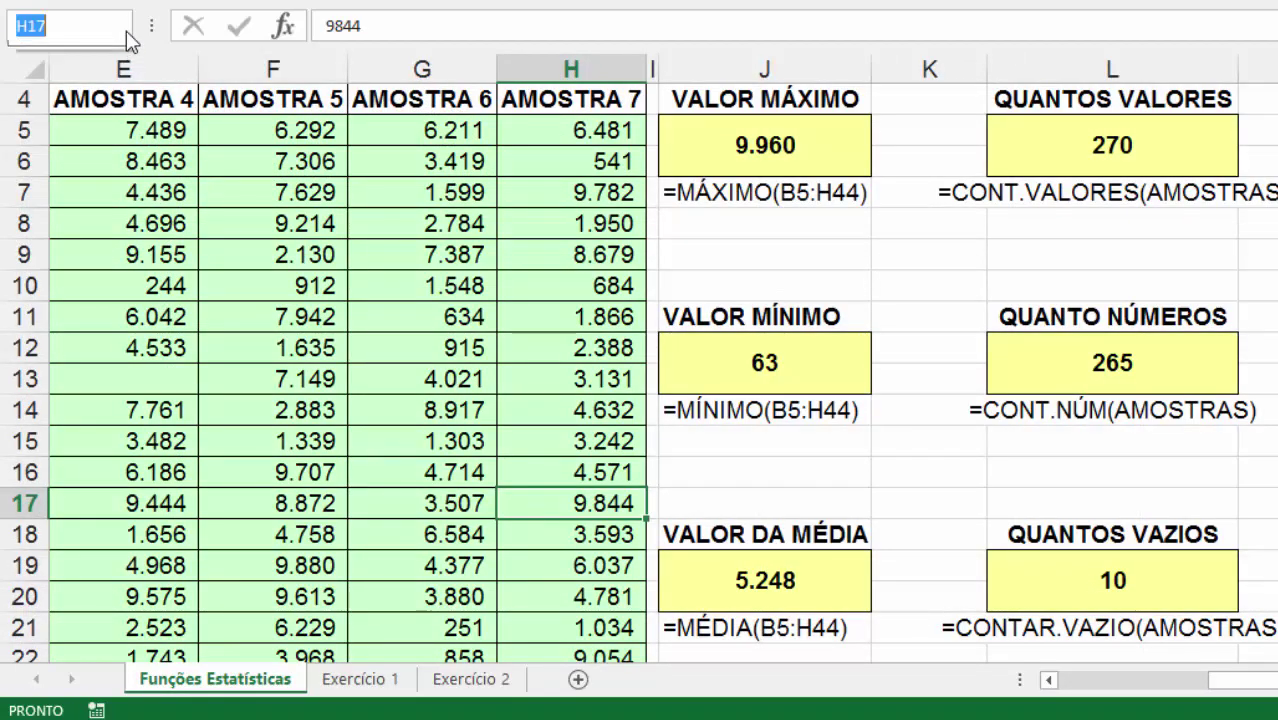
{"action": "left_click", "coordinate": [360, 679]}
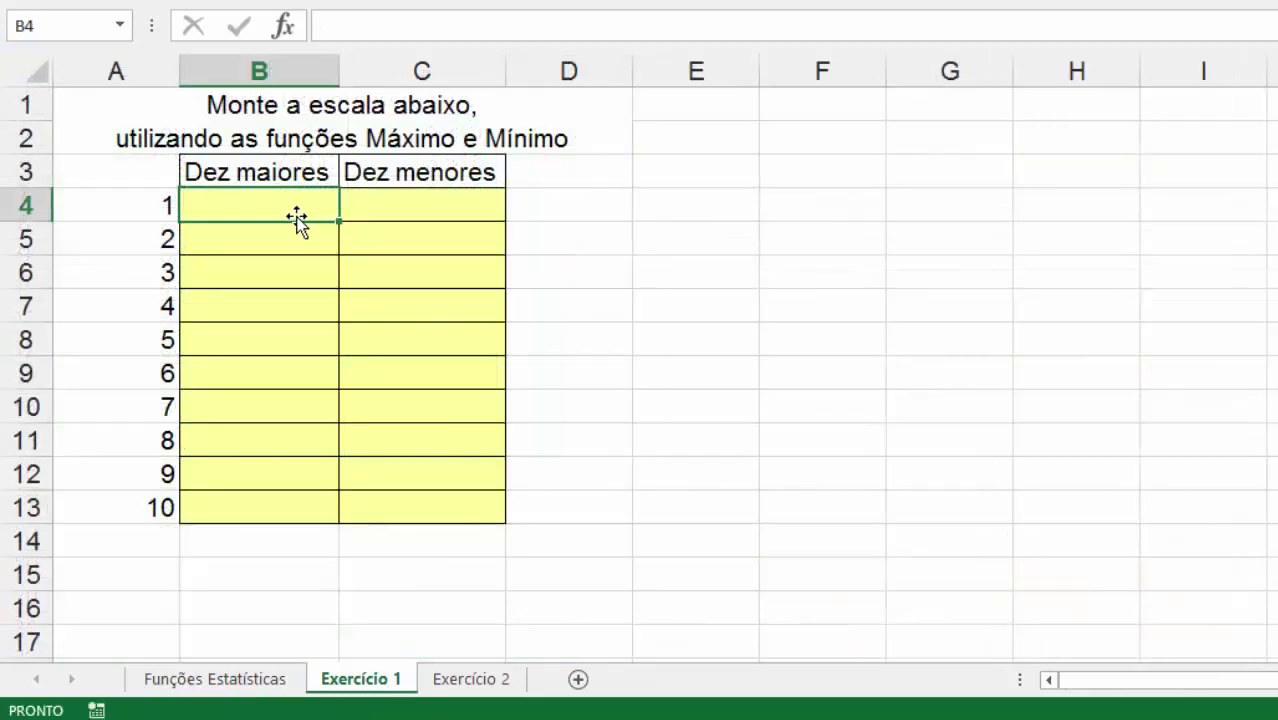
- Enter =MAIOR(AMOSTRAS;1) in B4 to get the largest value, 9960
{"action": "type", "text": "=maio"}
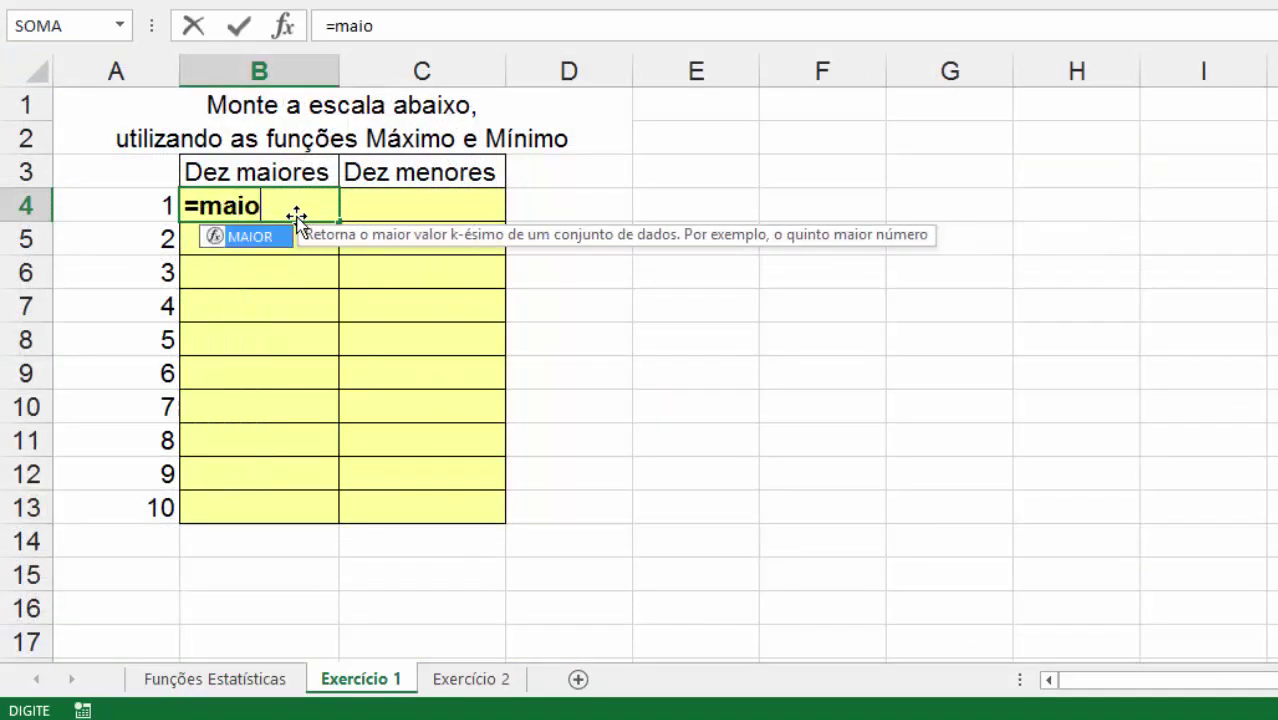
{"action": "type", "text": "r)"}
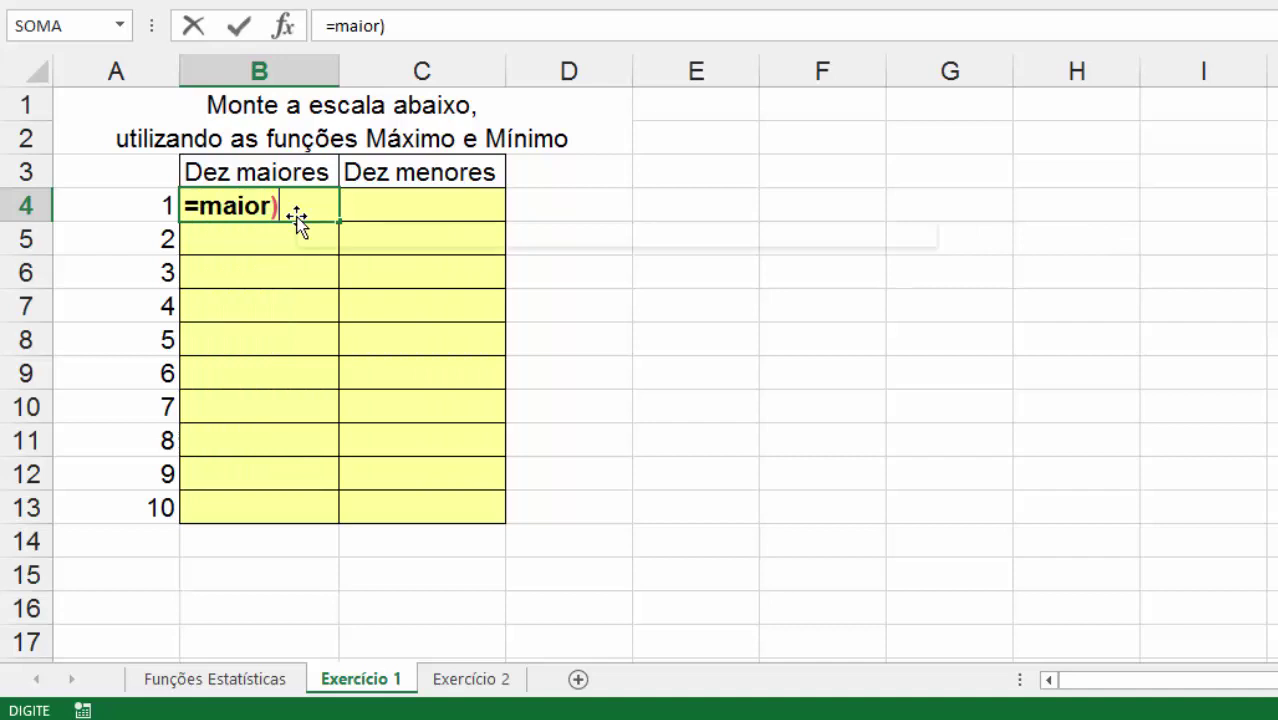
{"action": "key", "text": "BackSpace"}
{"action": "type", "text": ")"}
{"action": "key", "text": "BackSpace"}
{"action": "type", "text": "("}
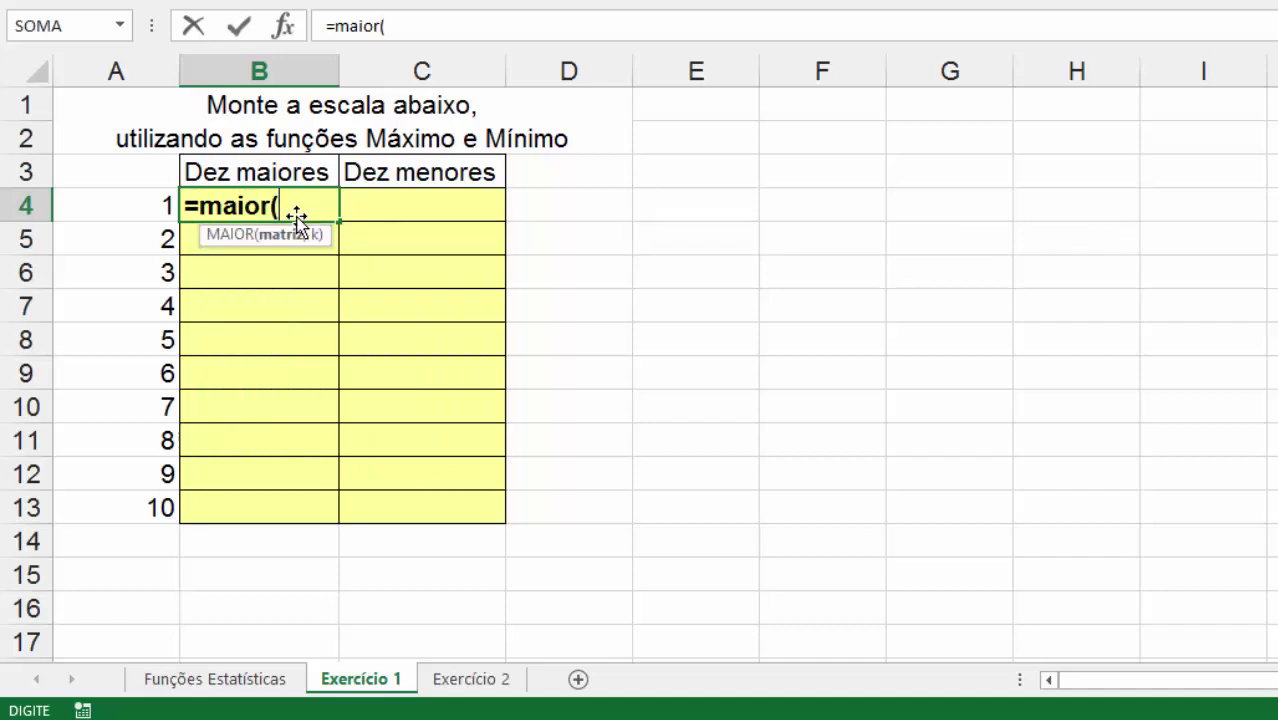
{"action": "type", "text": "amostra"}
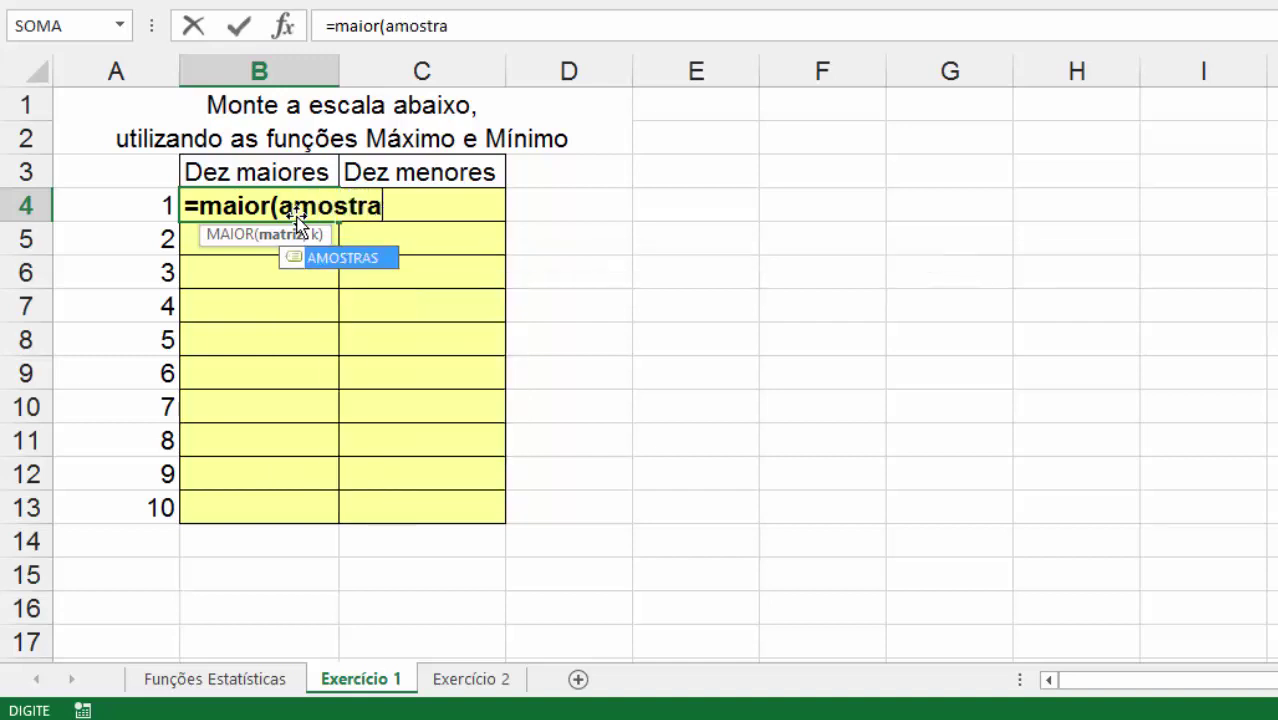
{"action": "type", "text": "s"}
{"action": "type", "text": ";"}
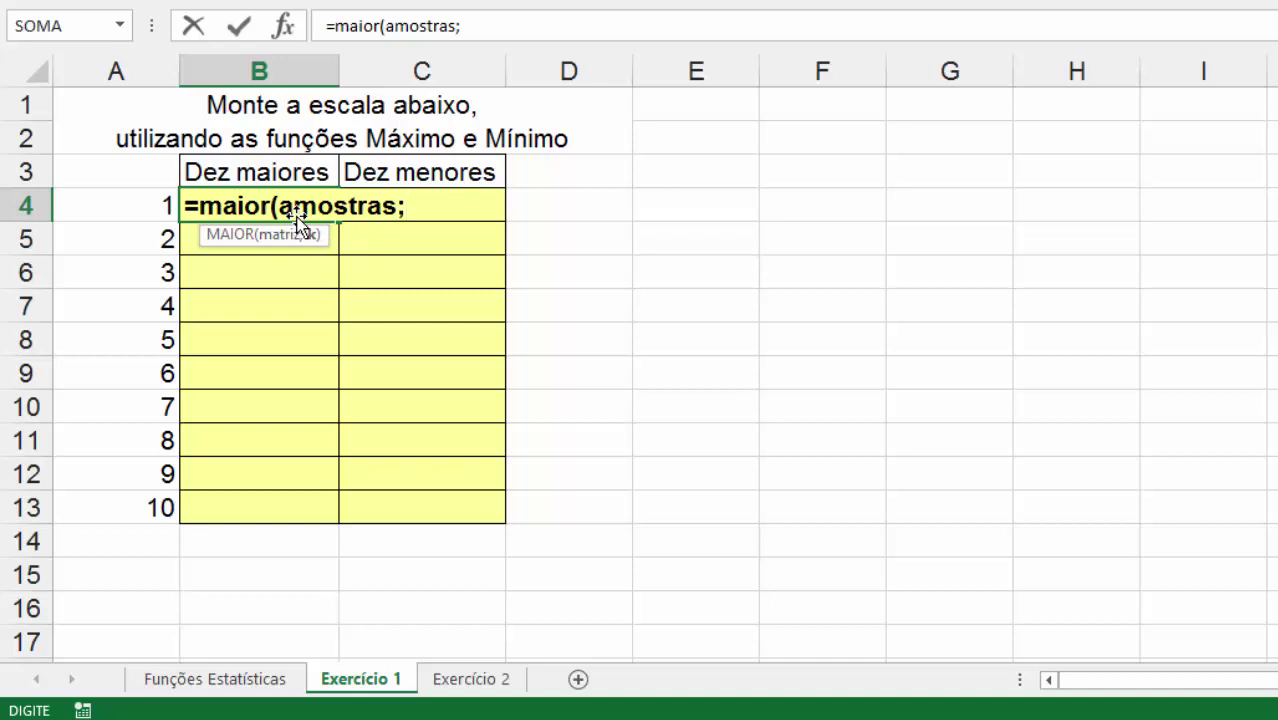
{"action": "type", "text": "1"}
{"action": "key", "text": "Return"}
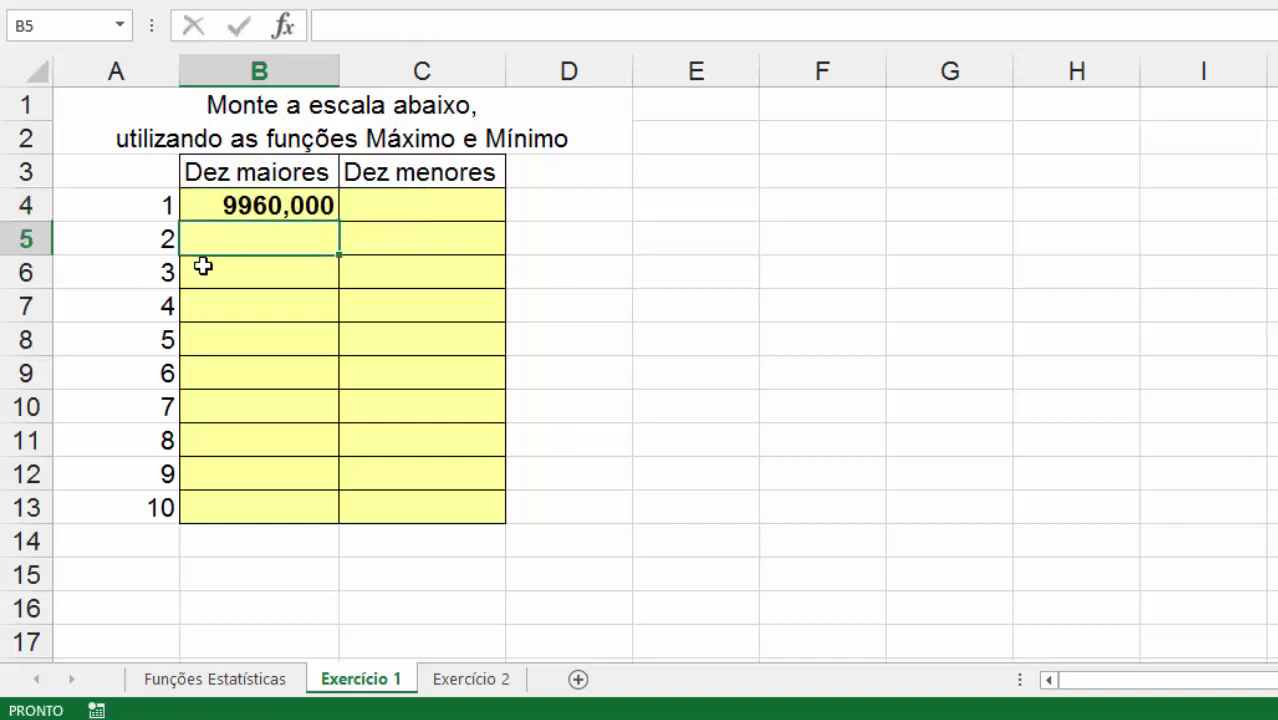
{"action": "left_click", "coordinate": [306, 210]}
- Enter =MAIOR(AMOSTRAS;2) in B5 for the second-largest value, 9880
{"action": "left_click", "coordinate": [315, 252]}
{"action": "type", "text": "=maior("}
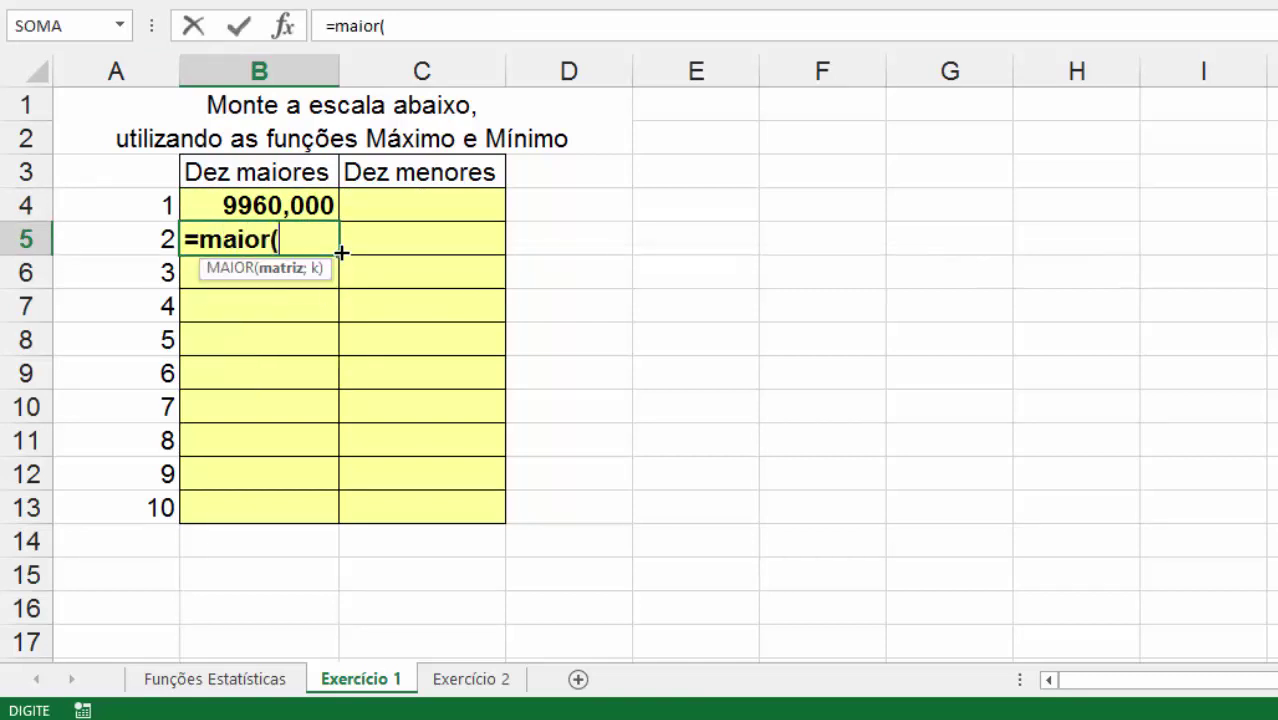
{"action": "type", "text": "amoras"}
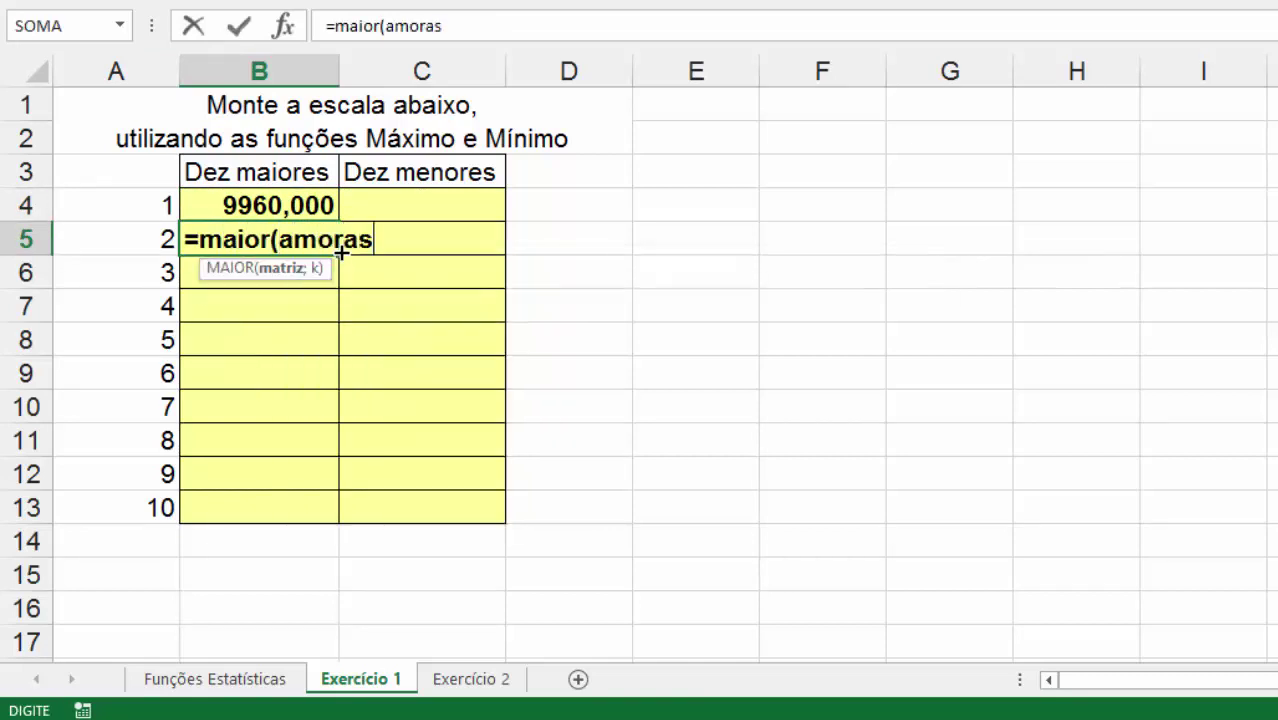
{"action": "key", "text": "BackSpace"}
{"action": "key", "text": "BackSpace"}
{"action": "key", "text": "BackSpace"}
{"action": "type", "text": "stra"}
{"action": "key", "text": "Tab"}
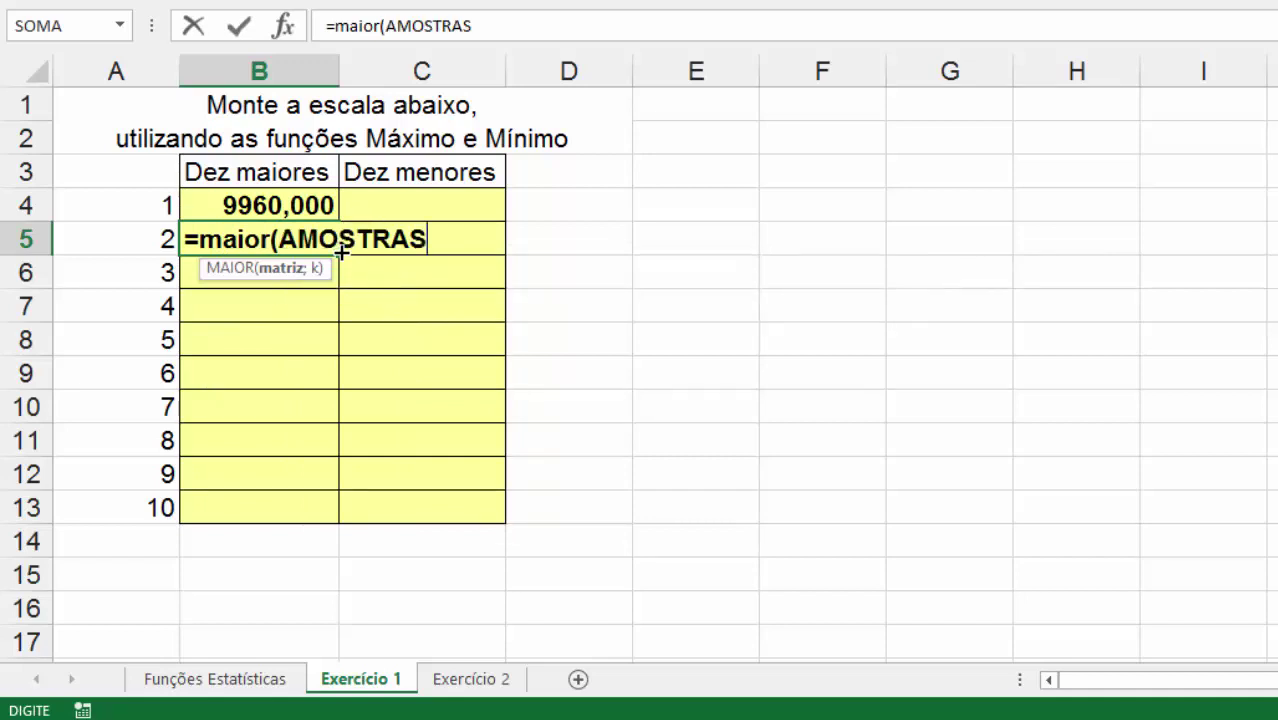
{"action": "type", "text": ";2)"}
{"action": "key", "text": "Return"}
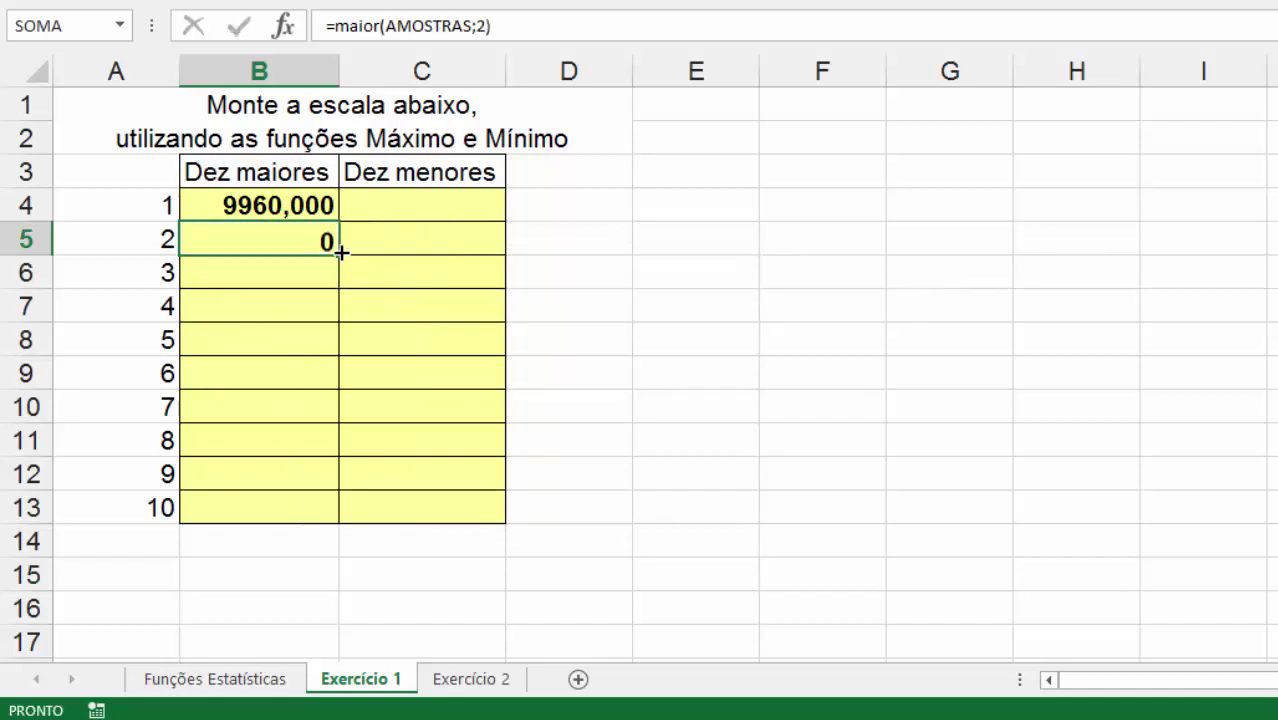
- Select the table B4:C13 and bring up Format Cells with Ctrl+1
{"action": "key", "text": "shift+Down"}
{"action": "key", "text": "shift+Down"}
{"action": "key", "text": "shift+Down"}
{"action": "key", "text": "shift+Down"}
{"action": "key", "text": "shift+Down"}
{"action": "key", "text": "shift+Down"}
{"action": "key", "text": "shift+Down"}
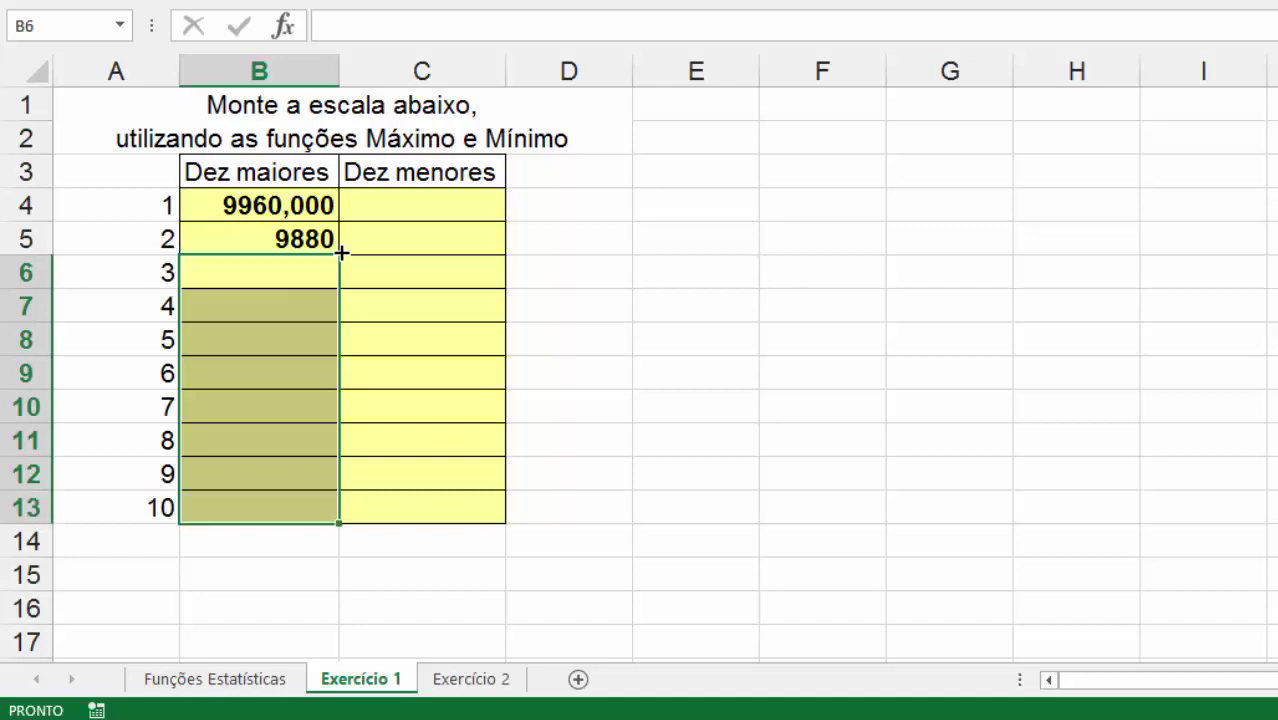
{"action": "left_click_drag", "start_coordinate": [399, 300], "coordinate": [399, 261]}
{"action": "left_click_drag", "start_coordinate": [305, 205], "coordinate": [361, 507]}
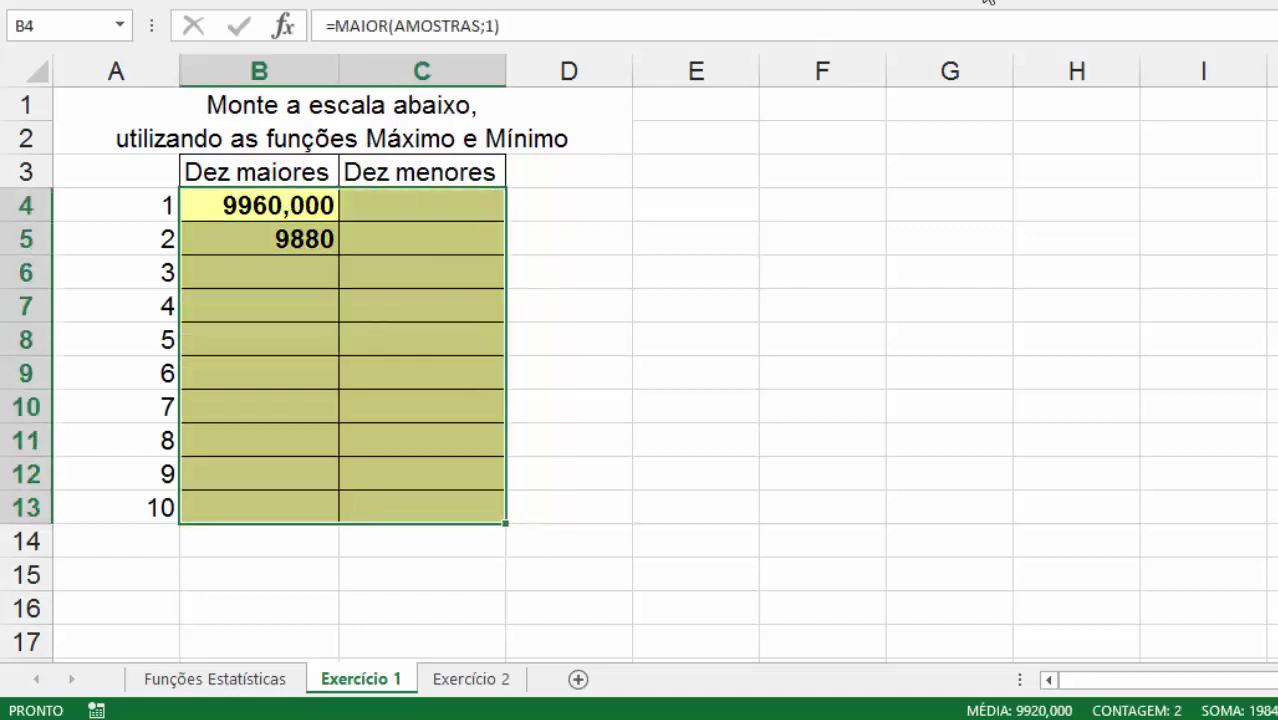
{"action": "key", "text": "ctrl+1"}
- Format the table as Número with 0 decimal places and a thousands separator
{"action": "left_click", "coordinate": [580, 182]}
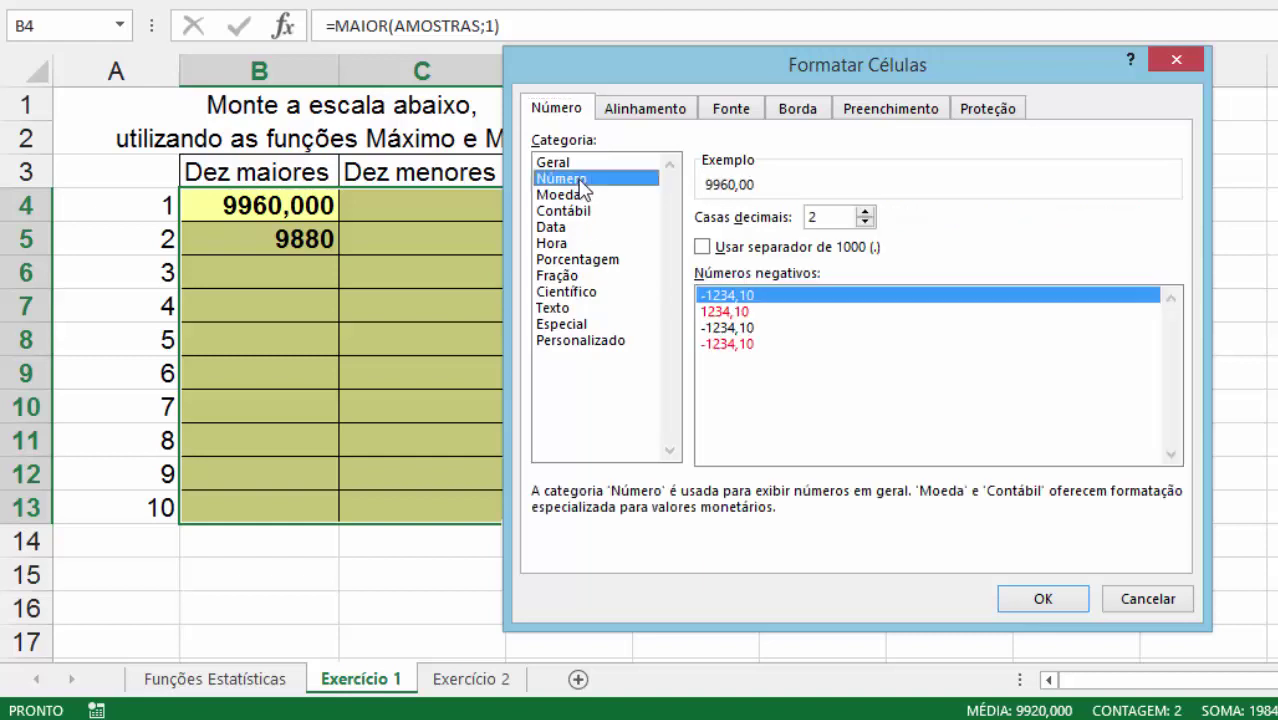
{"action": "left_click", "coordinate": [865, 222]}
{"action": "left_click", "coordinate": [865, 222]}
{"action": "left_click", "coordinate": [703, 247]}
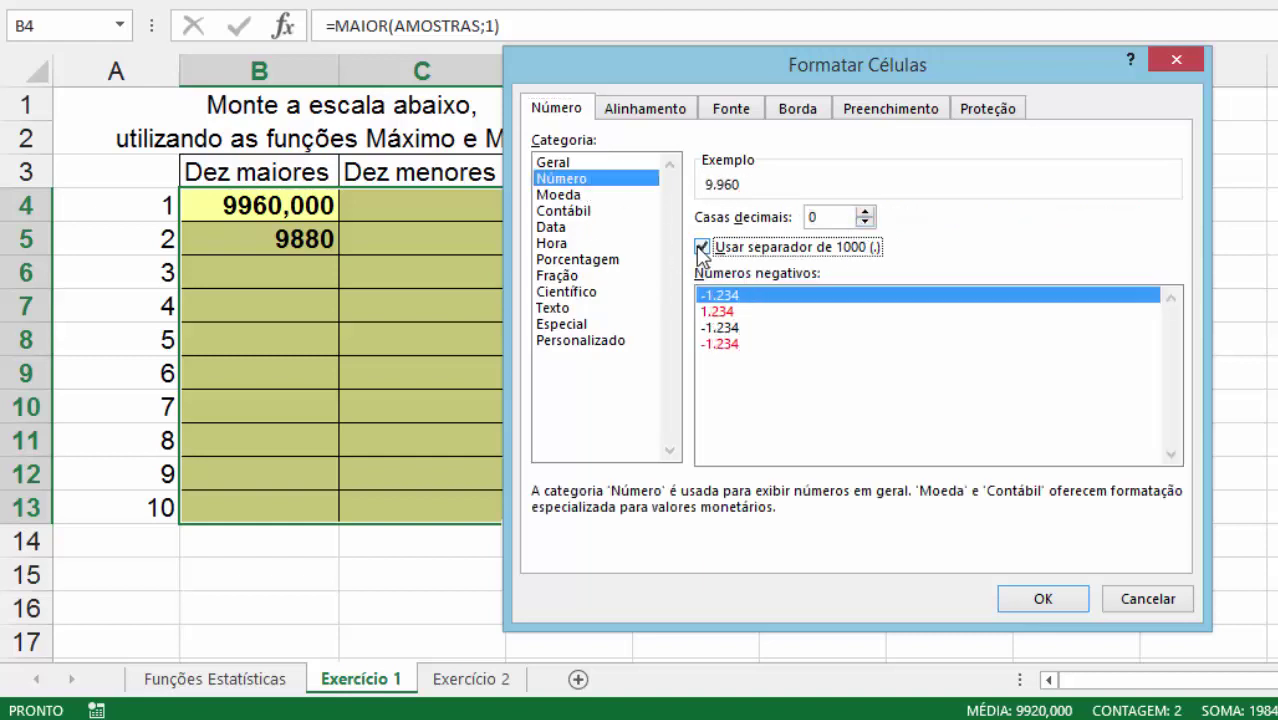
{"action": "left_click", "coordinate": [1043, 599]}
- Clear the formula from B5 and return to B4
{"action": "left_click", "coordinate": [415, 263]}
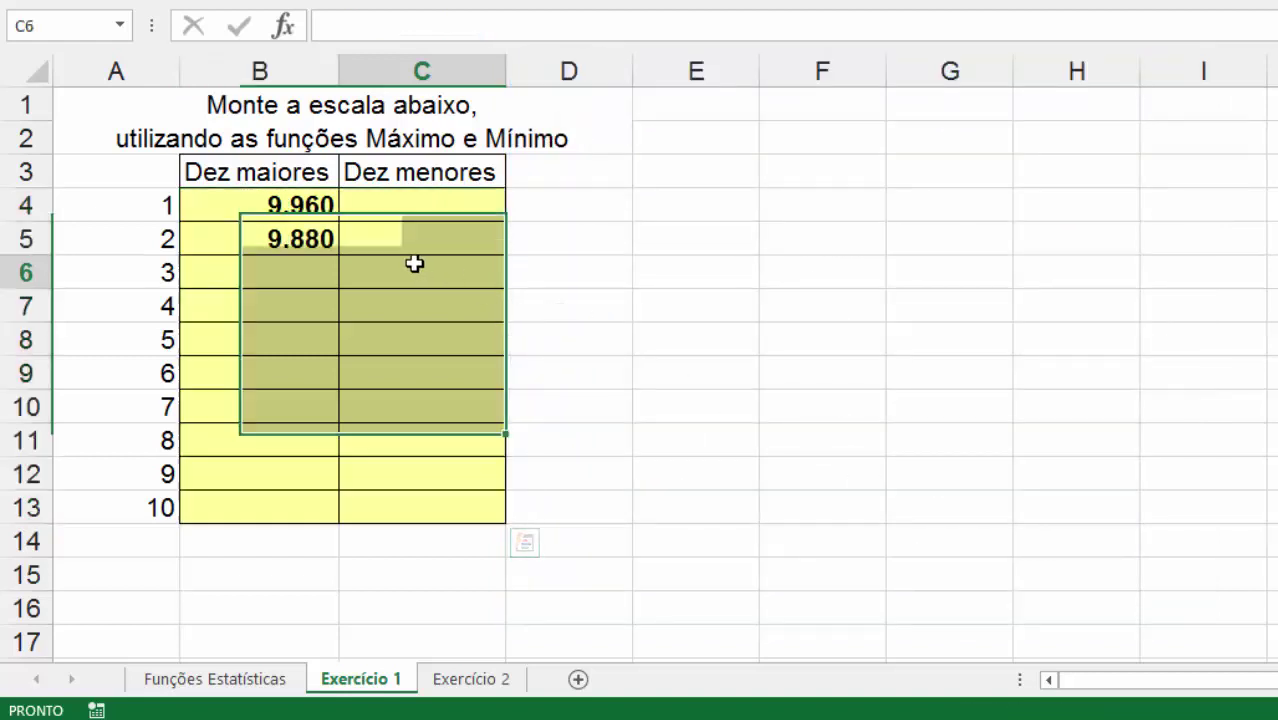
{"action": "left_click", "coordinate": [297, 233]}
{"action": "key", "text": "Delete"}
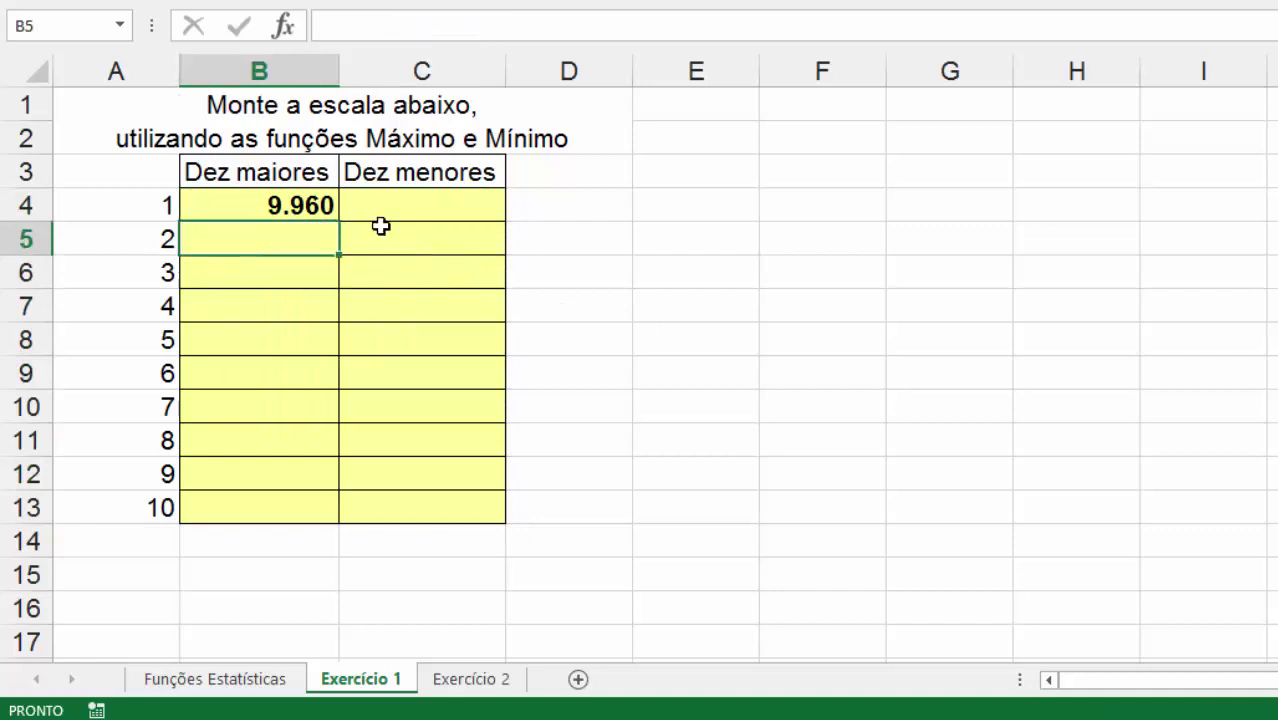
{"action": "key", "text": "Up"}
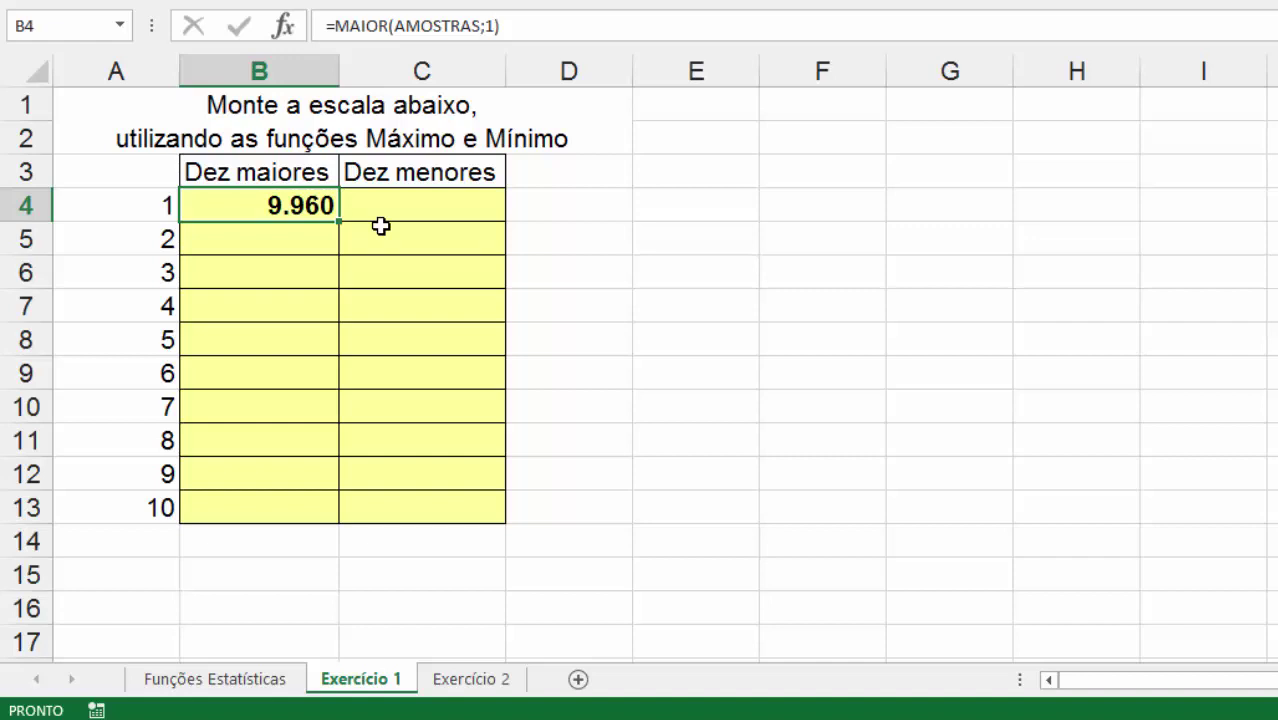
- Re-enter =MAIOR(AMOSTRAS;1) in B4, fill it down the Dez maiores column, and inspect B5
{"action": "key", "text": "Delete"}
{"action": "type", "text": "=maior"}
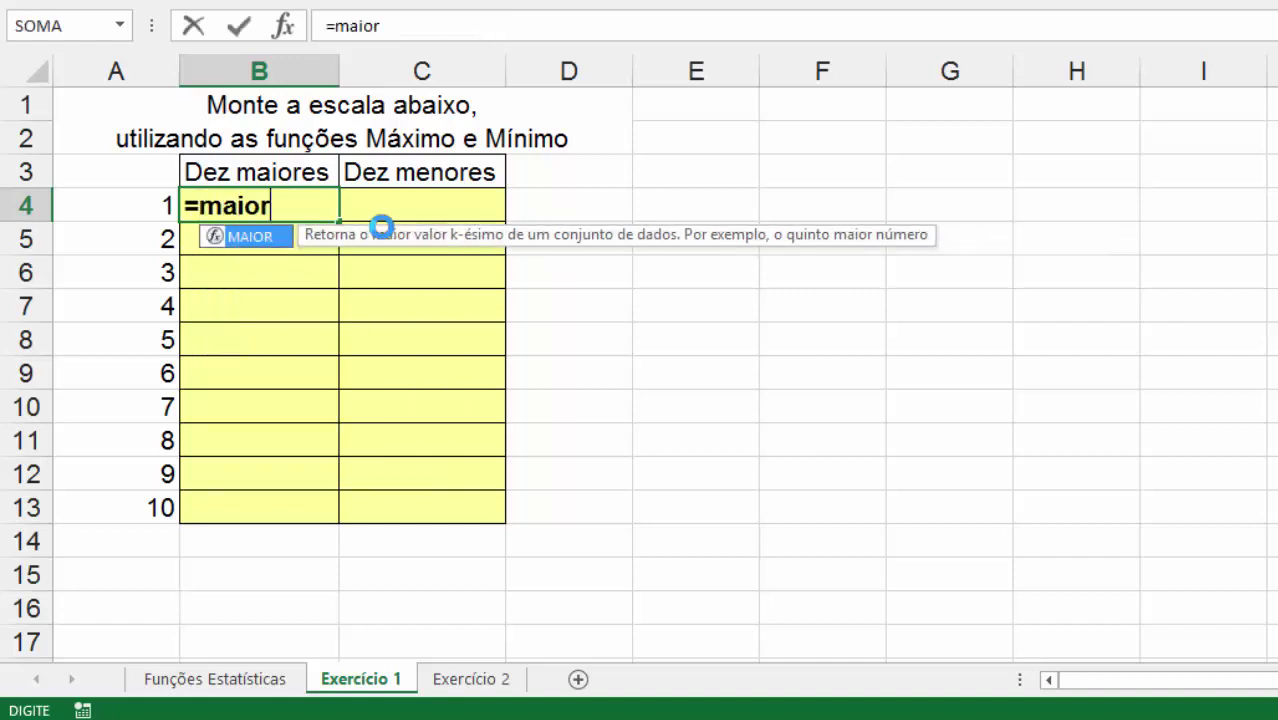
{"action": "type", "text": "(amo"}
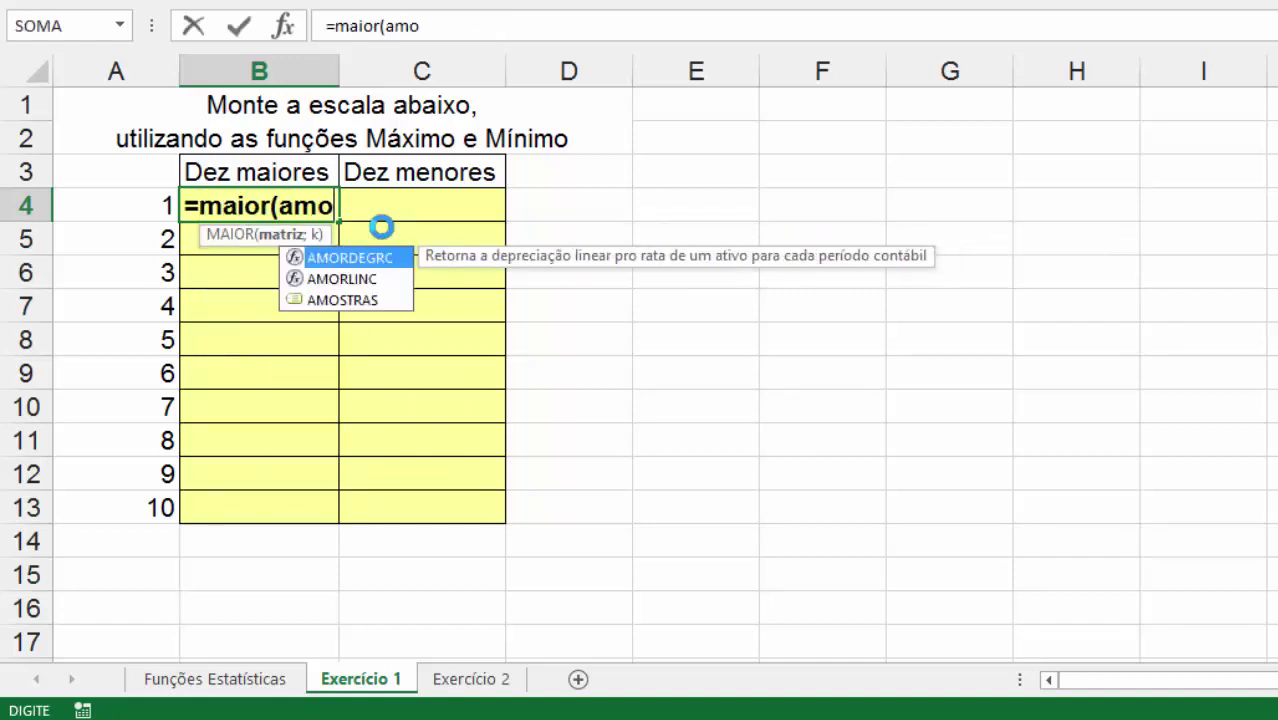
{"action": "type", "text": "stras"}
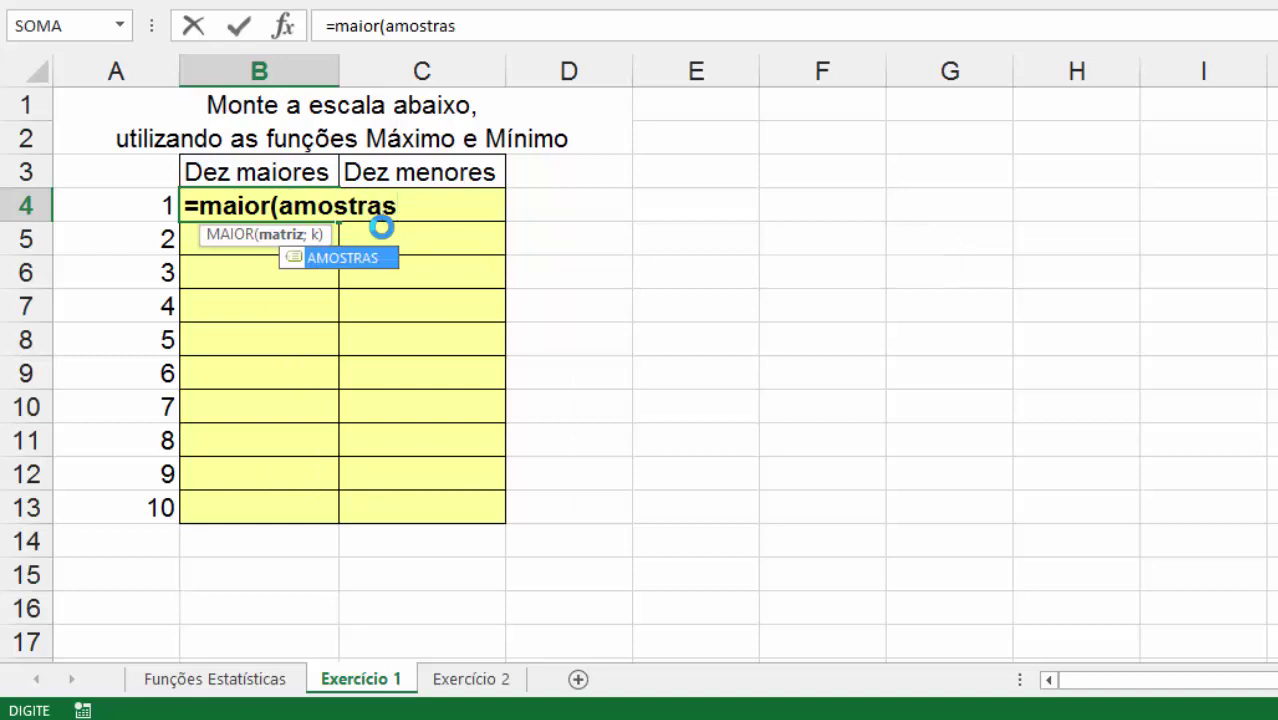
{"action": "type", "text": ";"}
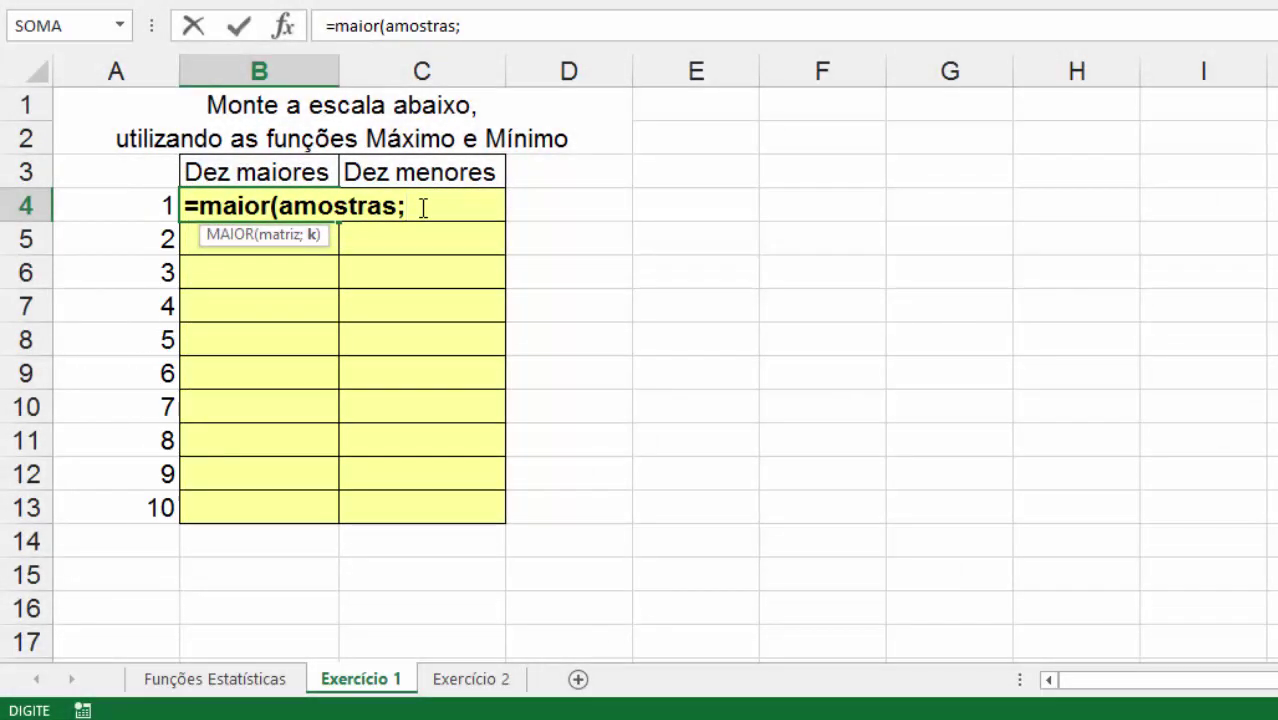
{"action": "type", "text": "1"}
{"action": "key", "text": "Return"}
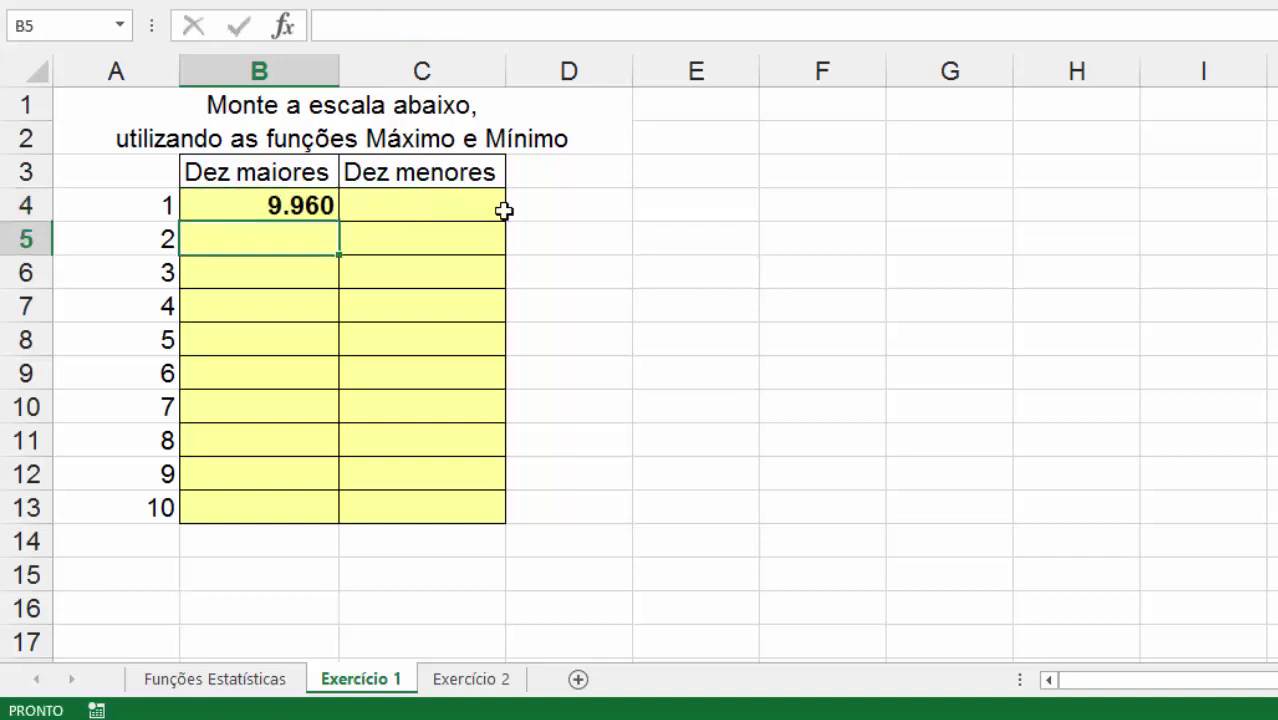
{"action": "left_click", "coordinate": [290, 203]}
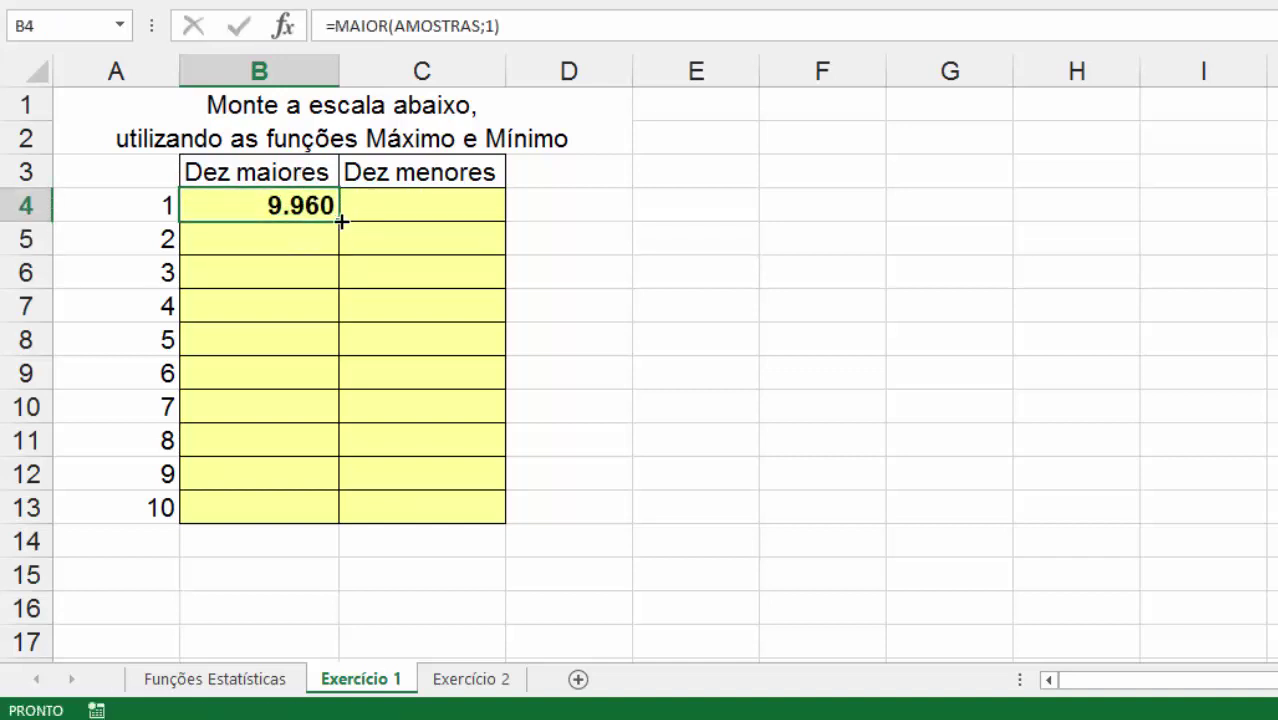
{"action": "double_click", "coordinate": [343, 219]}
{"action": "left_click", "coordinate": [293, 252]}
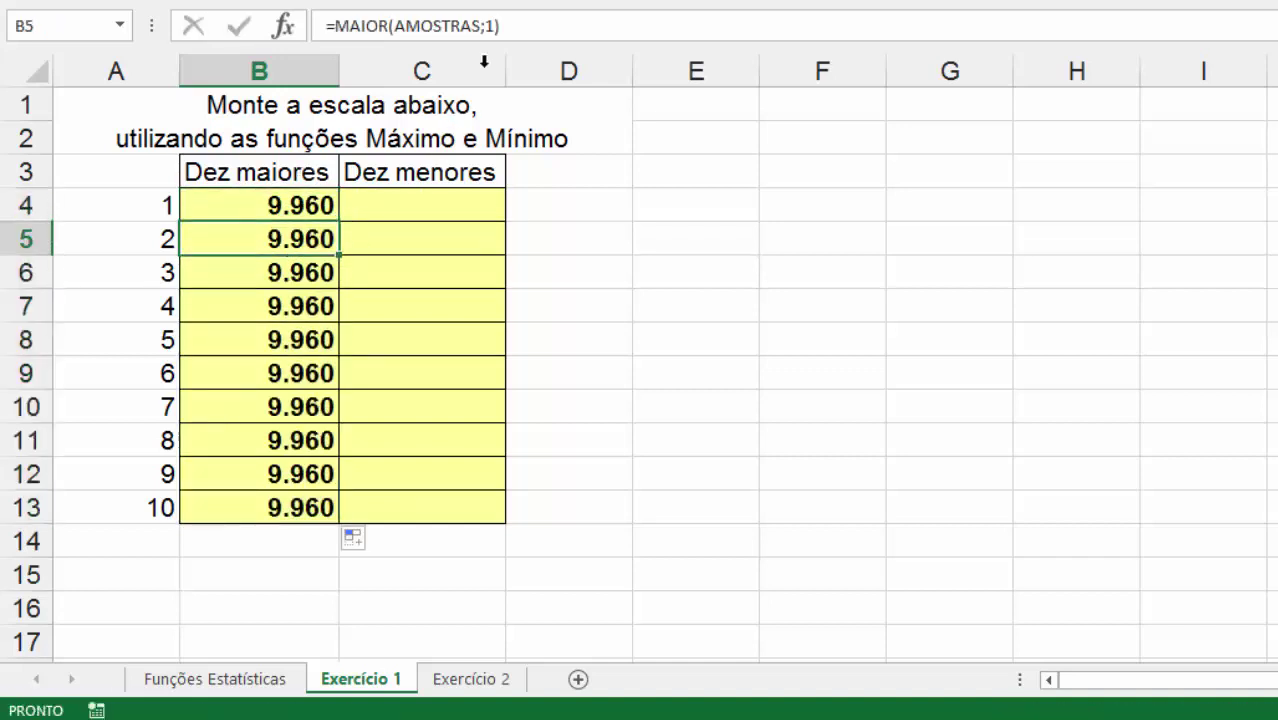
{"action": "left_click", "coordinate": [496, 27]}
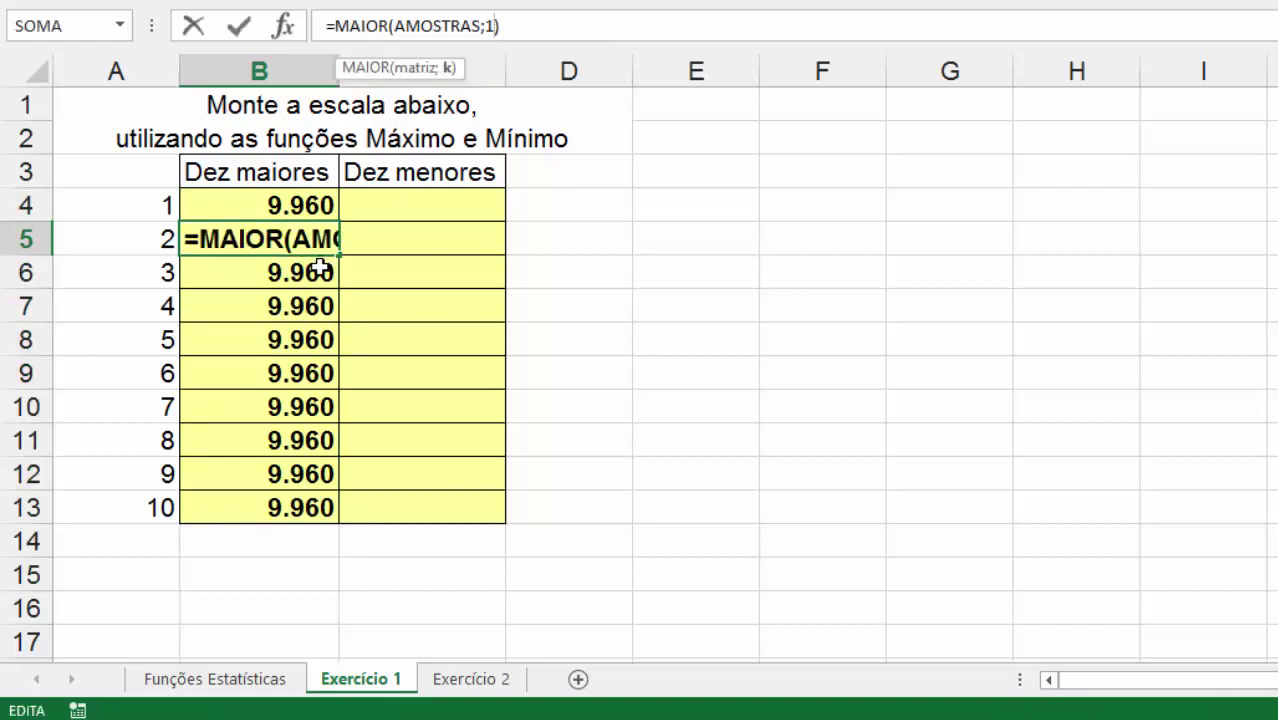
{"action": "key", "text": "Escape"}
- Replace B4's fixed rank with A4 and fill =MAIOR(AMOSTRAS;A4) down to B13
{"action": "left_click", "coordinate": [300, 172]}
{"action": "left_click", "coordinate": [300, 205]}
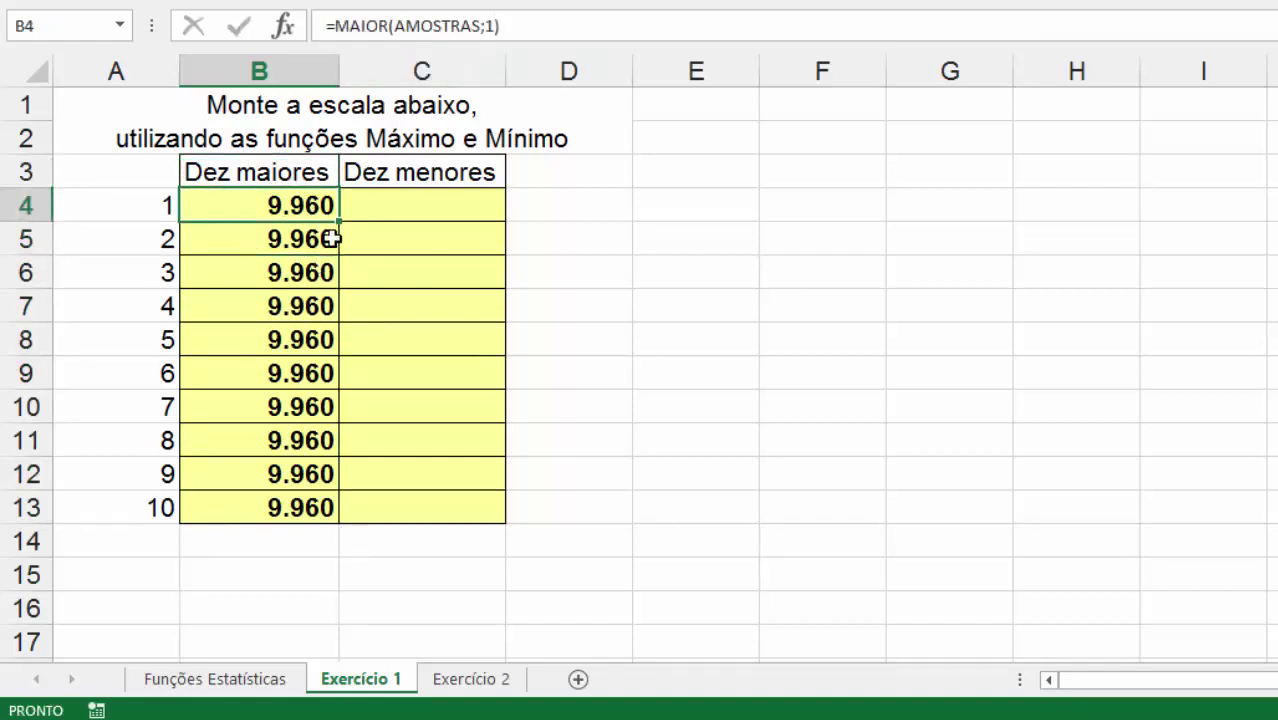
{"action": "key", "text": "F2"}
{"action": "double_click", "coordinate": [455, 205]}
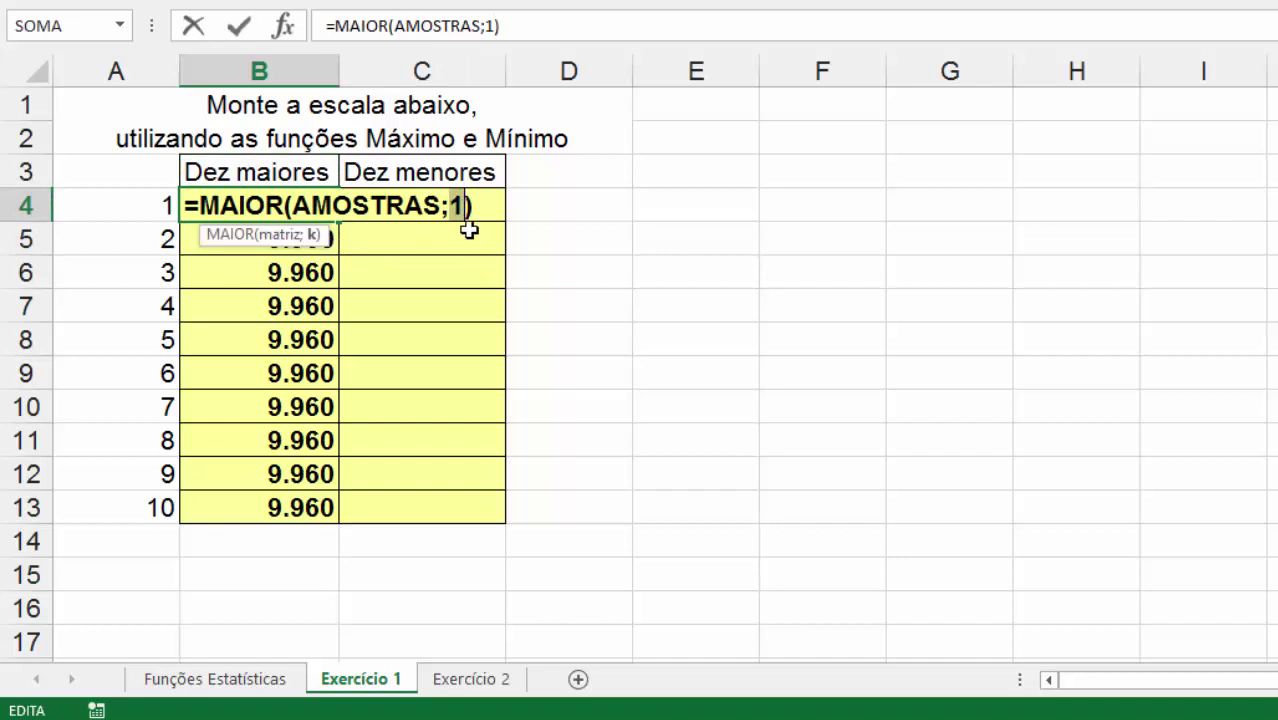
{"action": "left_click", "coordinate": [148, 205]}
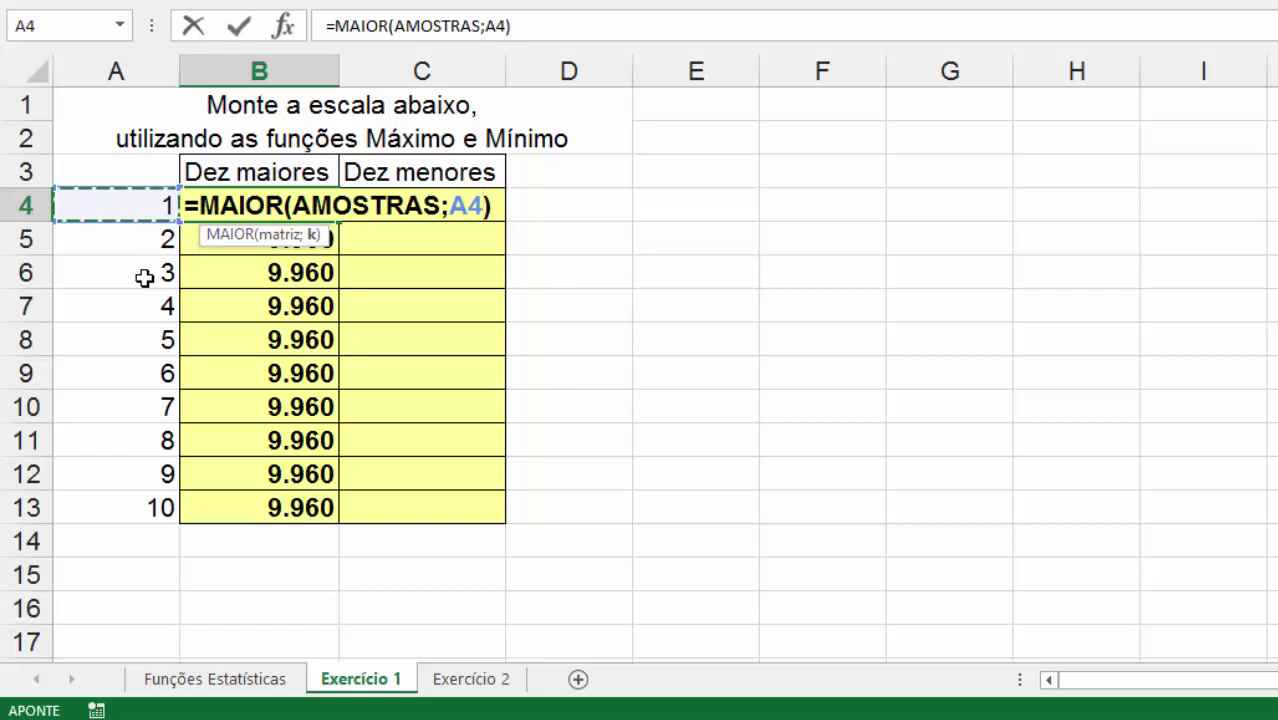
{"action": "key", "text": "Return"}
{"action": "left_click", "coordinate": [302, 205]}
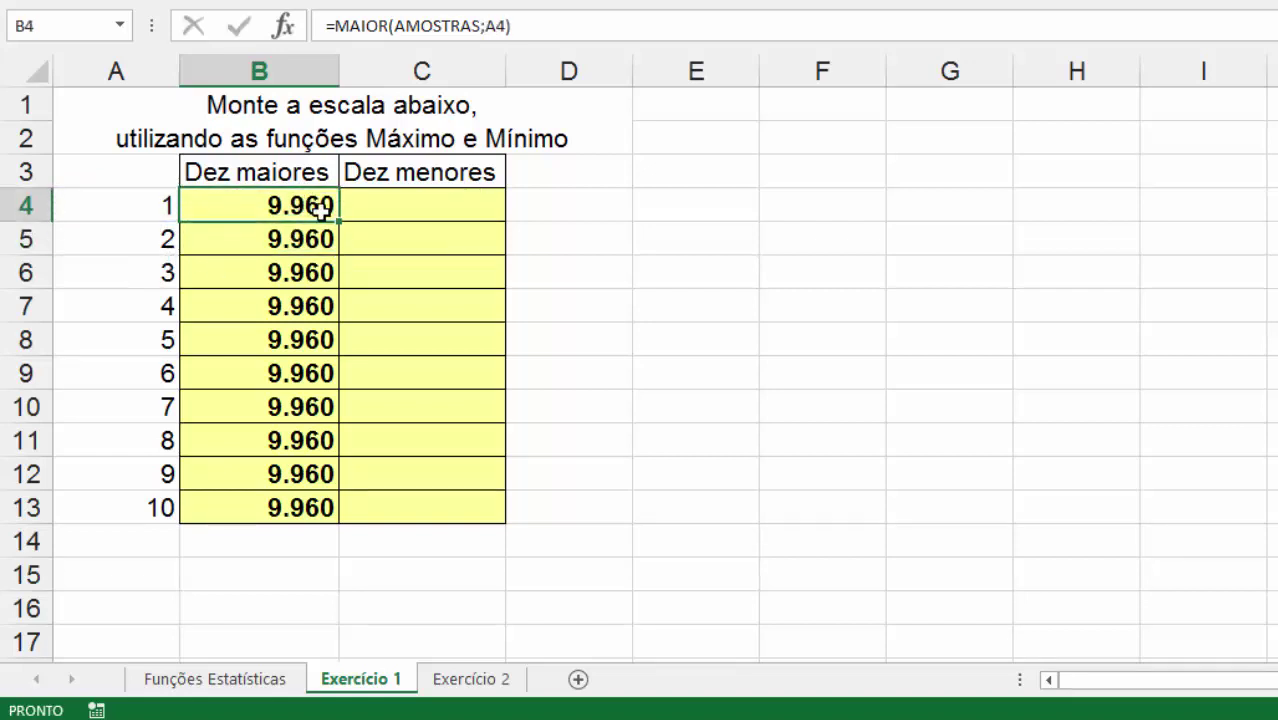
{"action": "left_click_drag", "start_coordinate": [338, 222], "coordinate": [338, 222]}
{"action": "double_click", "coordinate": [338, 222]}
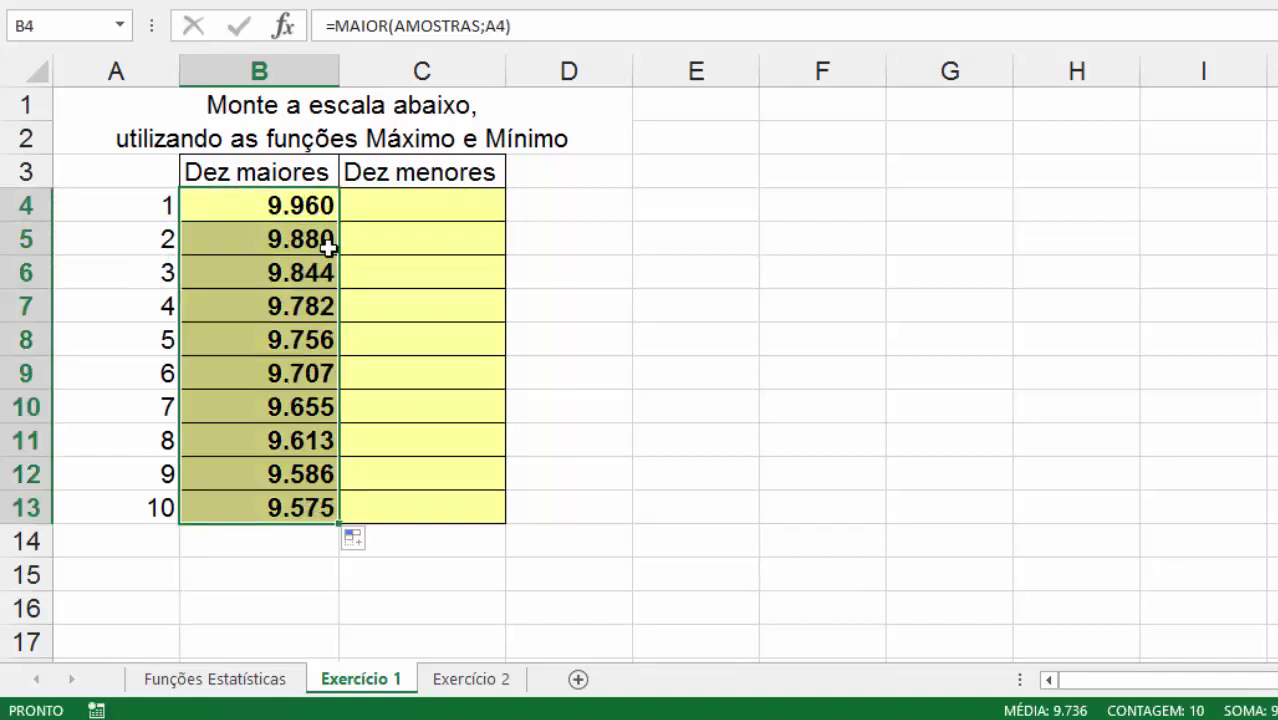
- Check the copied formulas in B5 and B4, leaving them unchanged
{"action": "left_click", "coordinate": [326, 236]}
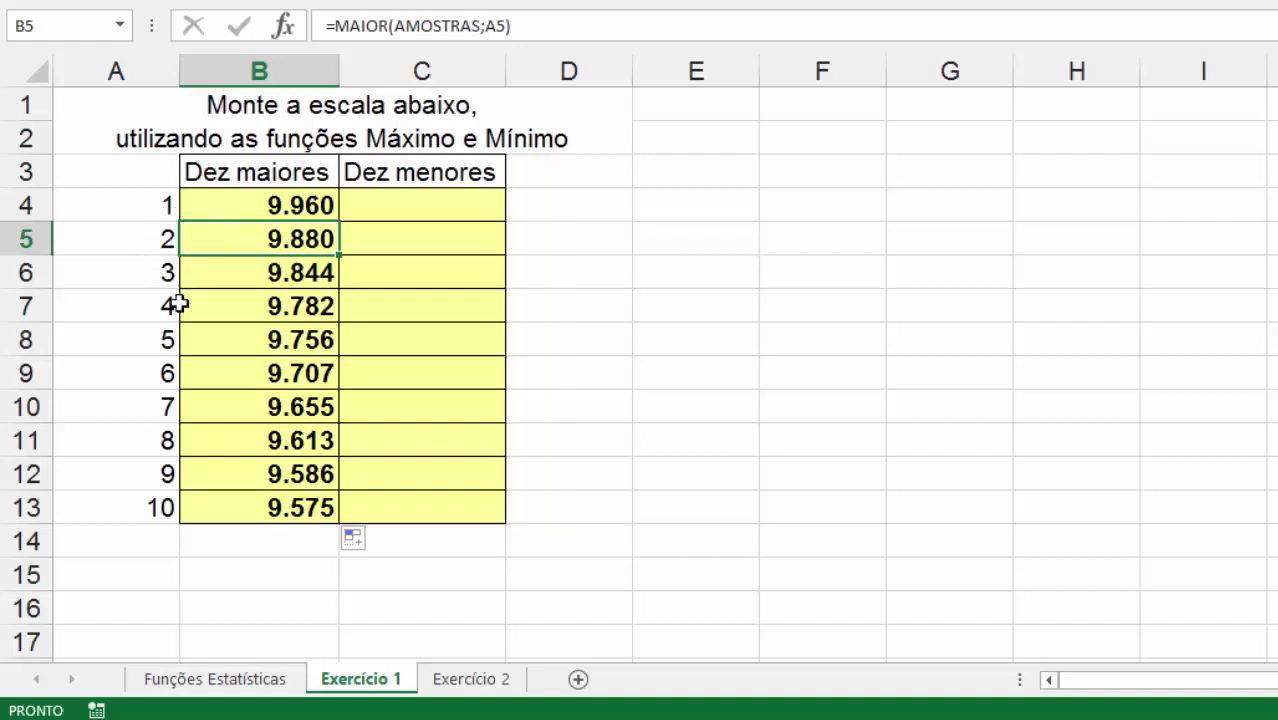
{"action": "left_click", "coordinate": [256, 205]}
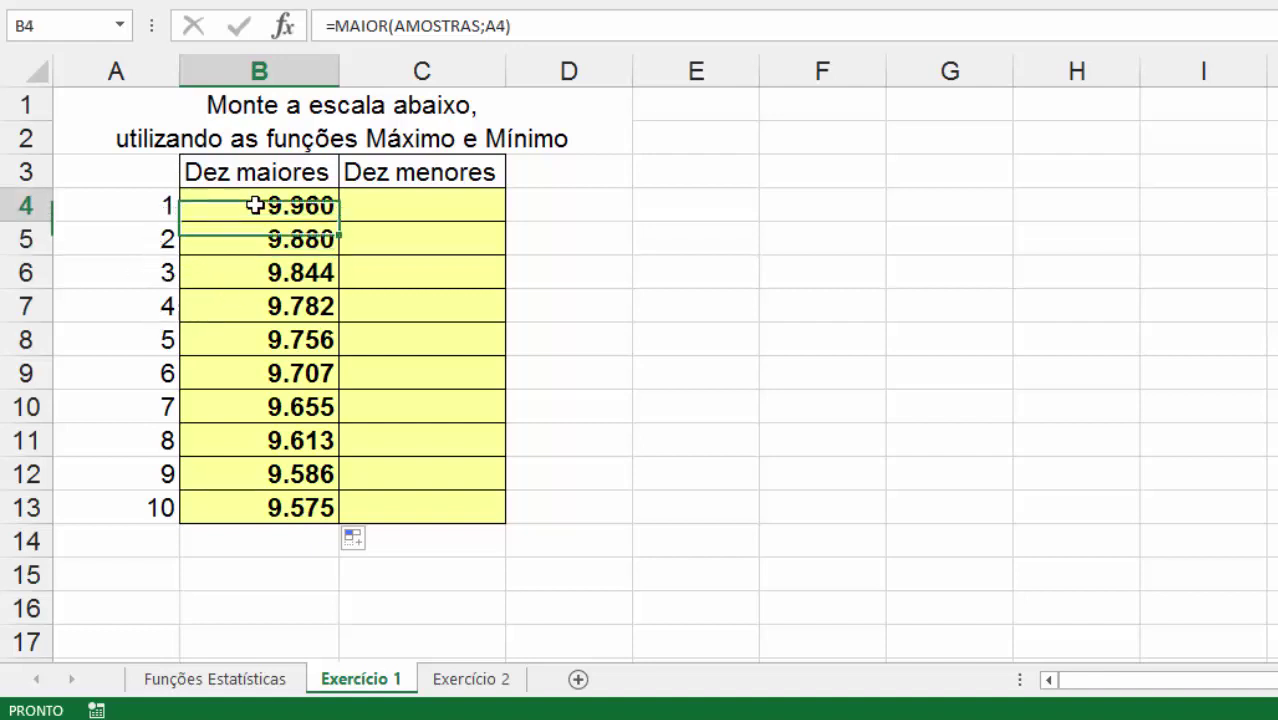
{"action": "key", "text": "F2"}
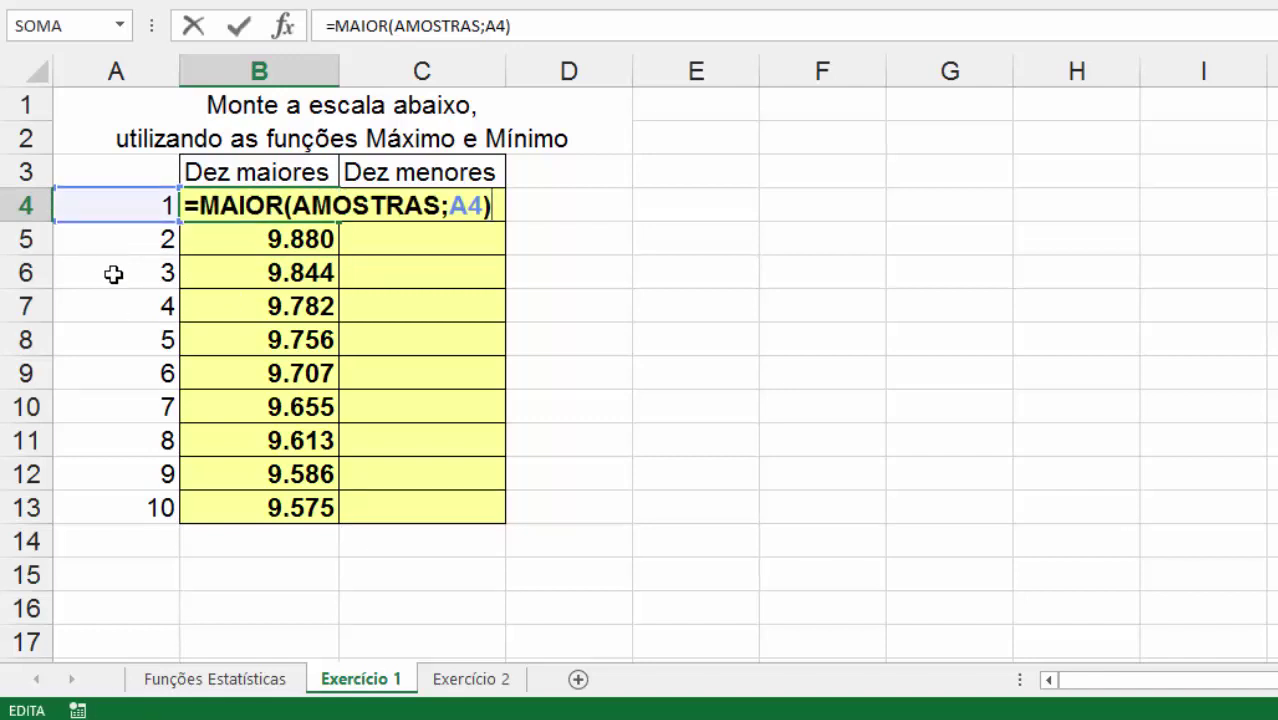
{"action": "key", "text": "ctrl+Return"}
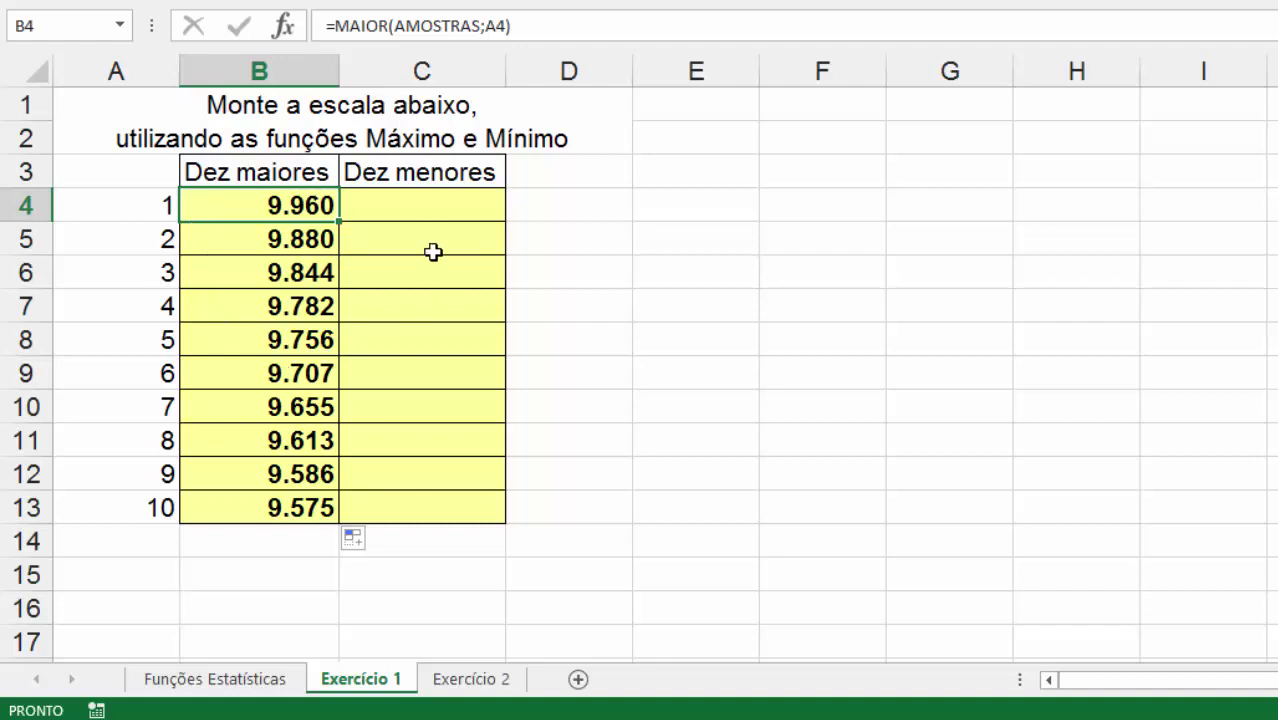
- Enter =MENOR(AMOSTRAS;A4) in C4 and fill it down to C13
{"action": "left_click", "coordinate": [430, 216]}
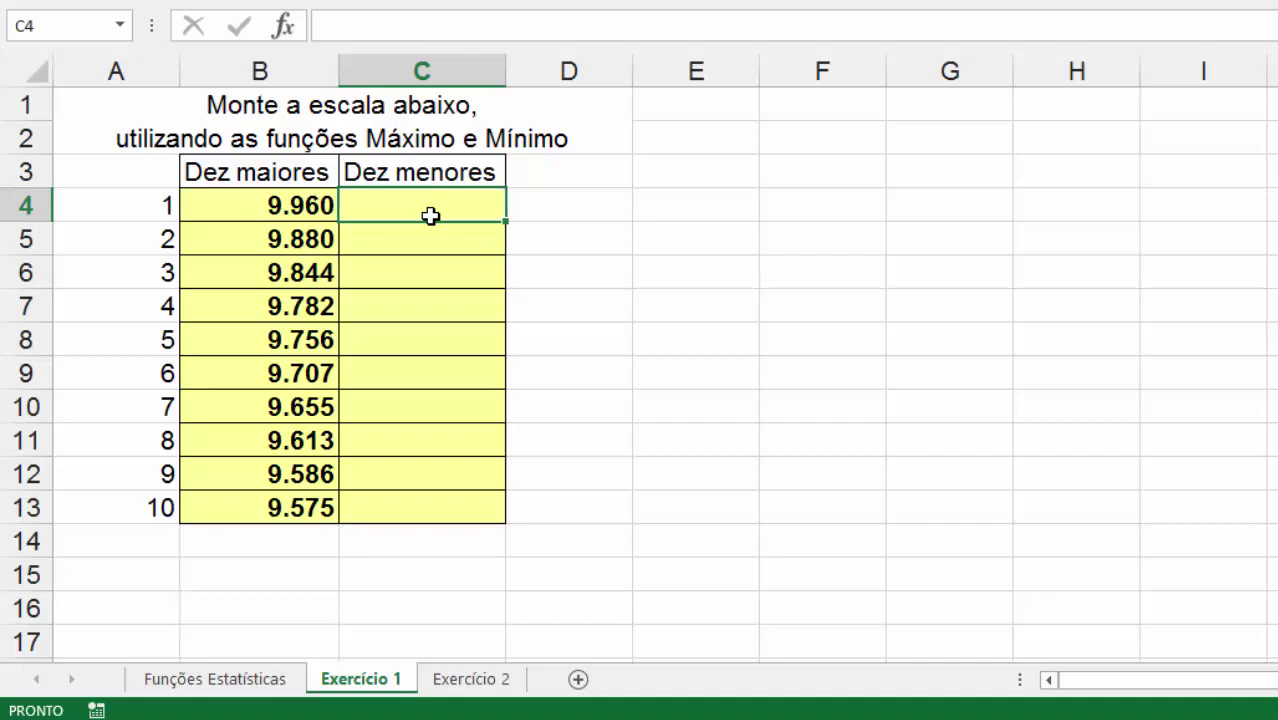
{"action": "type", "text": "="}
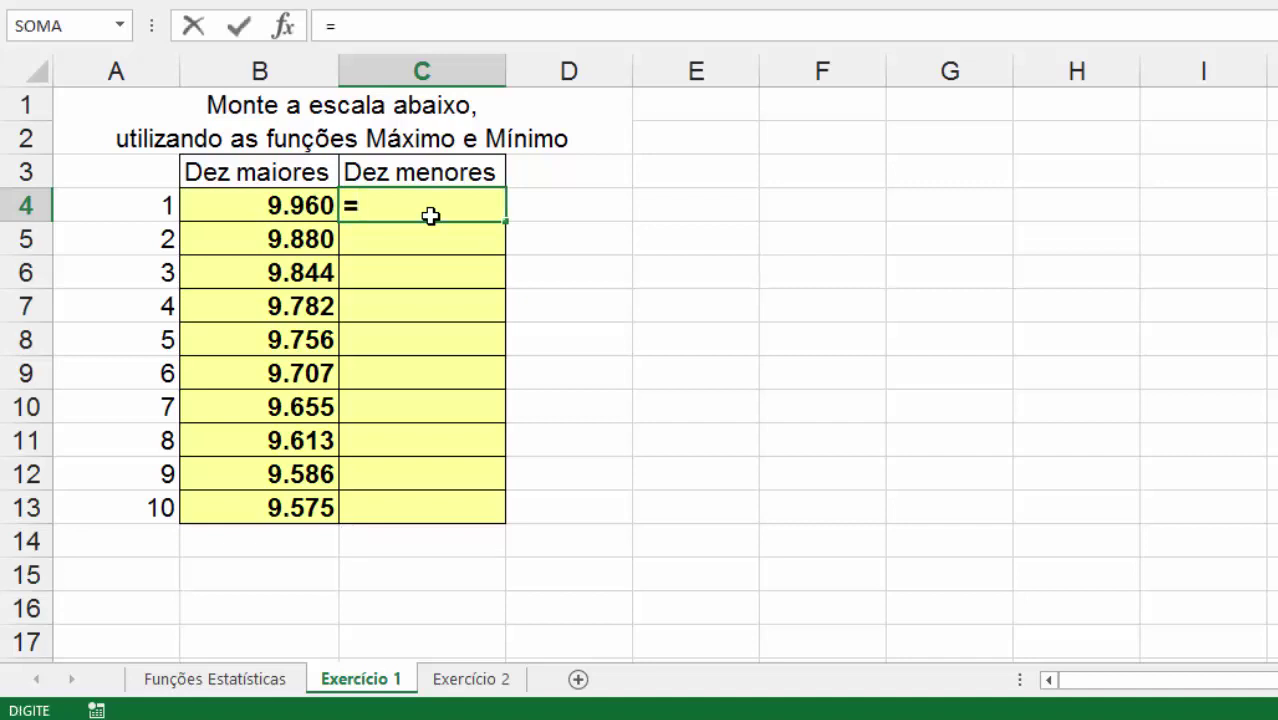
{"action": "type", "text": "men"}
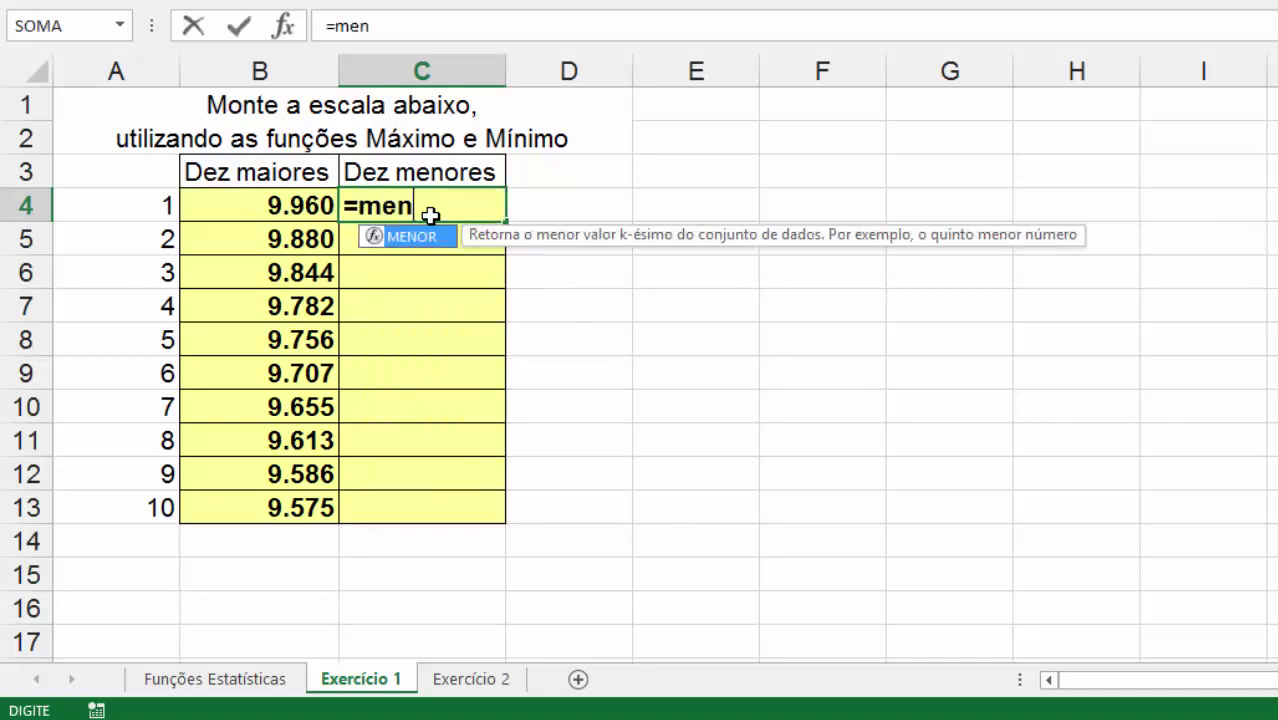
{"action": "type", "text": "or("}
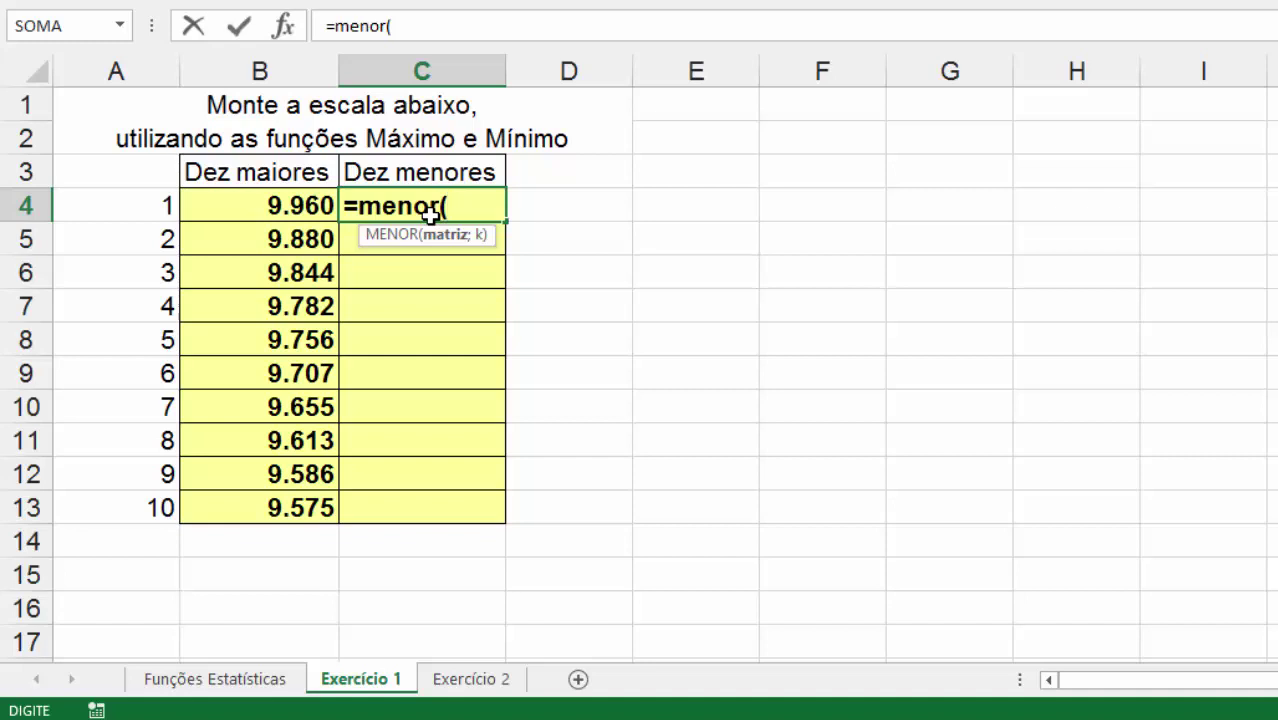
{"action": "type", "text": "amostras"}
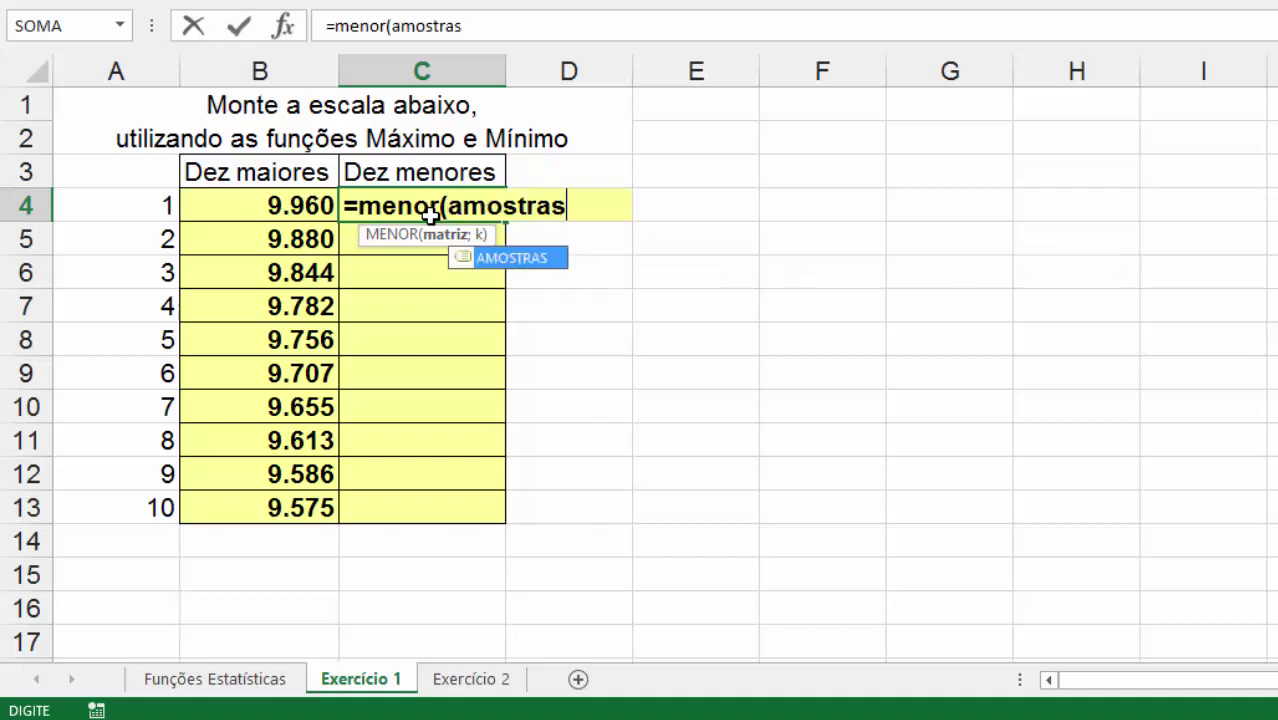
{"action": "type", "text": ";"}
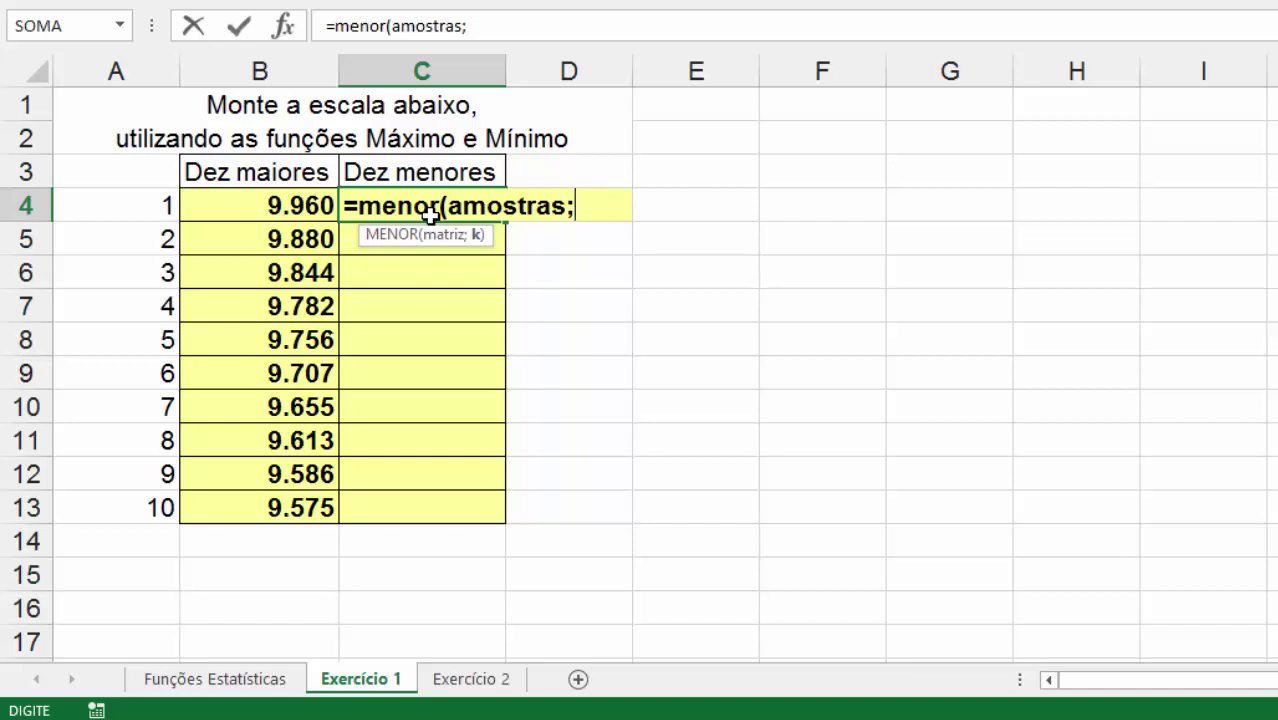
{"action": "left_click", "coordinate": [126, 206]}
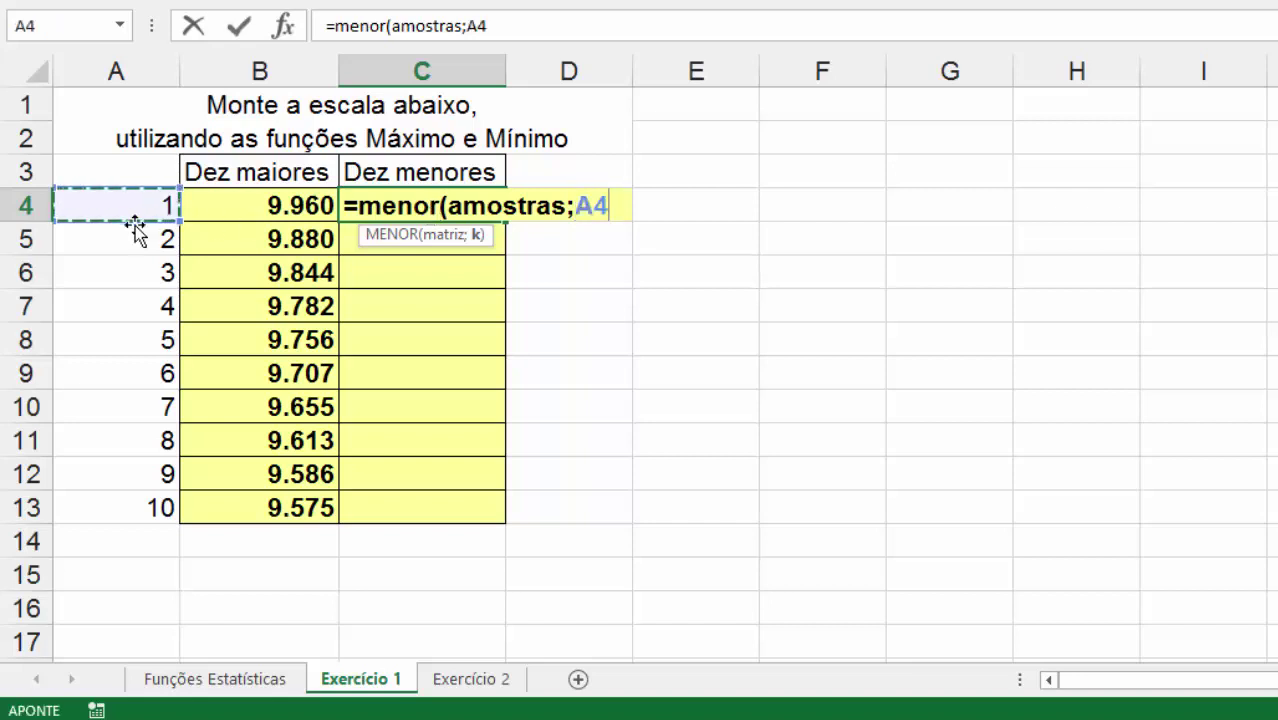
{"action": "key", "text": "Return"}
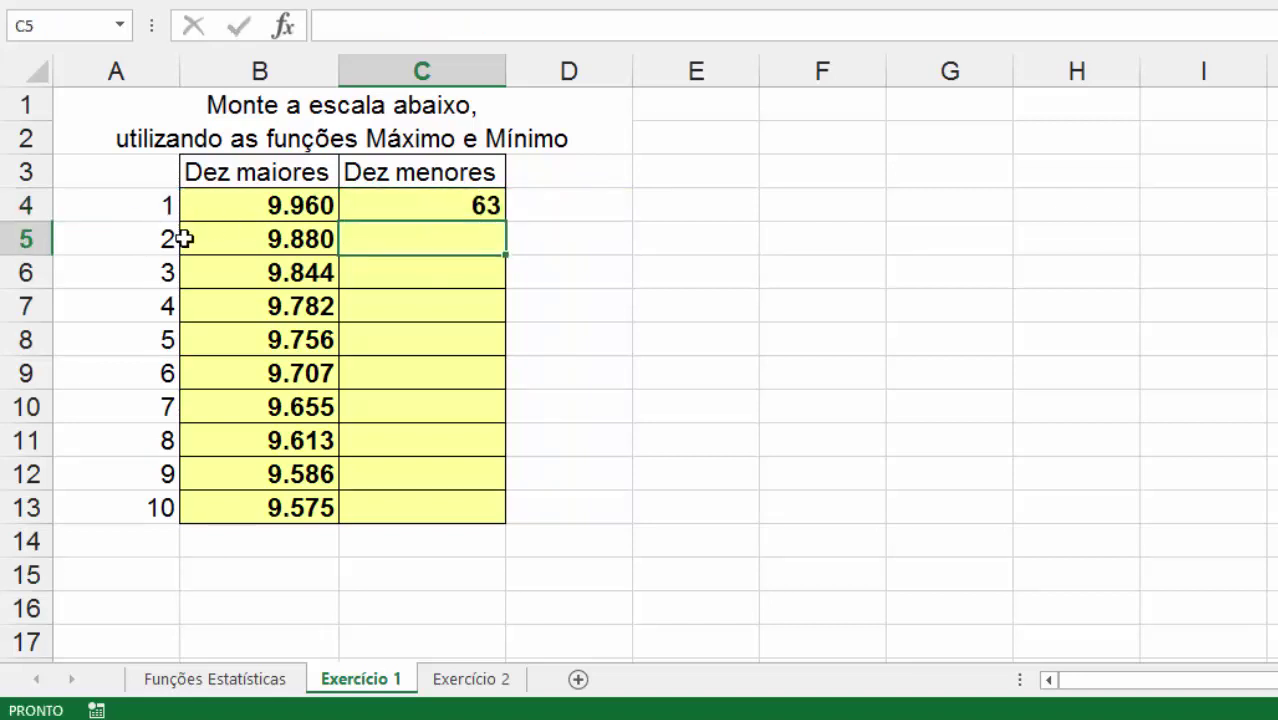
{"action": "left_click", "coordinate": [436, 203]}
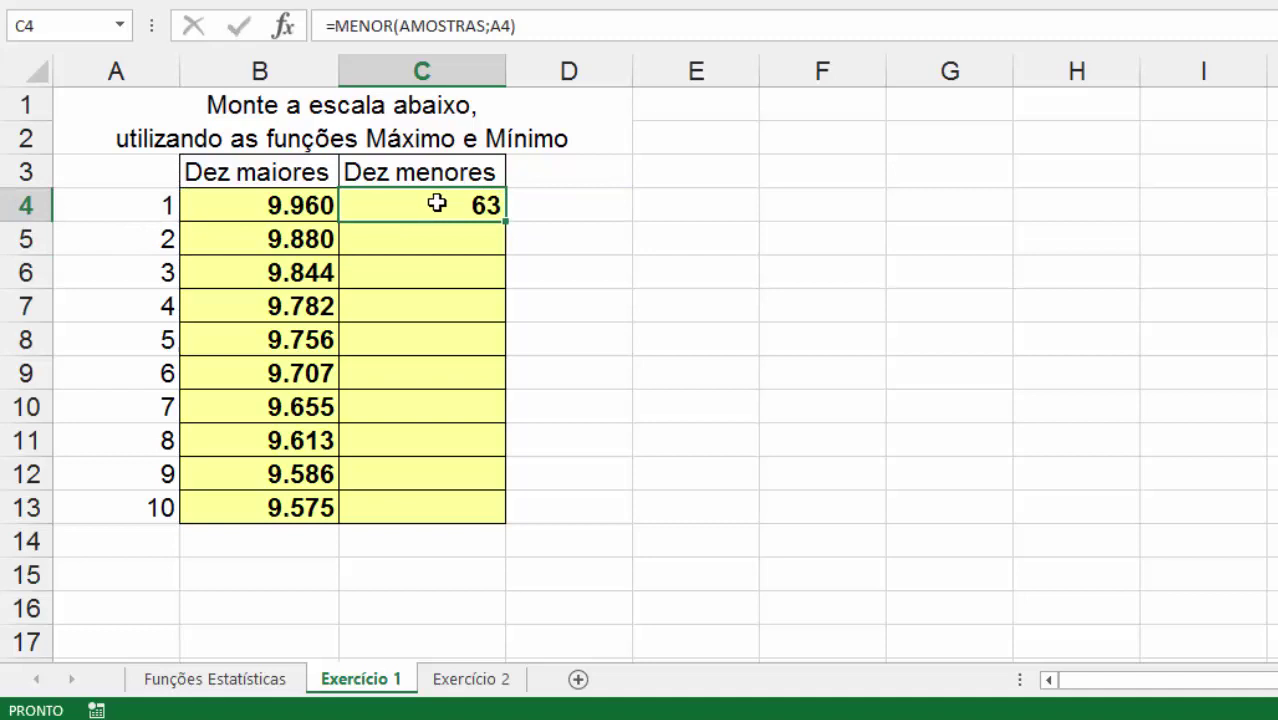
{"action": "double_click", "coordinate": [506, 220]}
- Check the copied formula in C8 and review C4's formula unchanged
{"action": "left_click", "coordinate": [480, 326]}
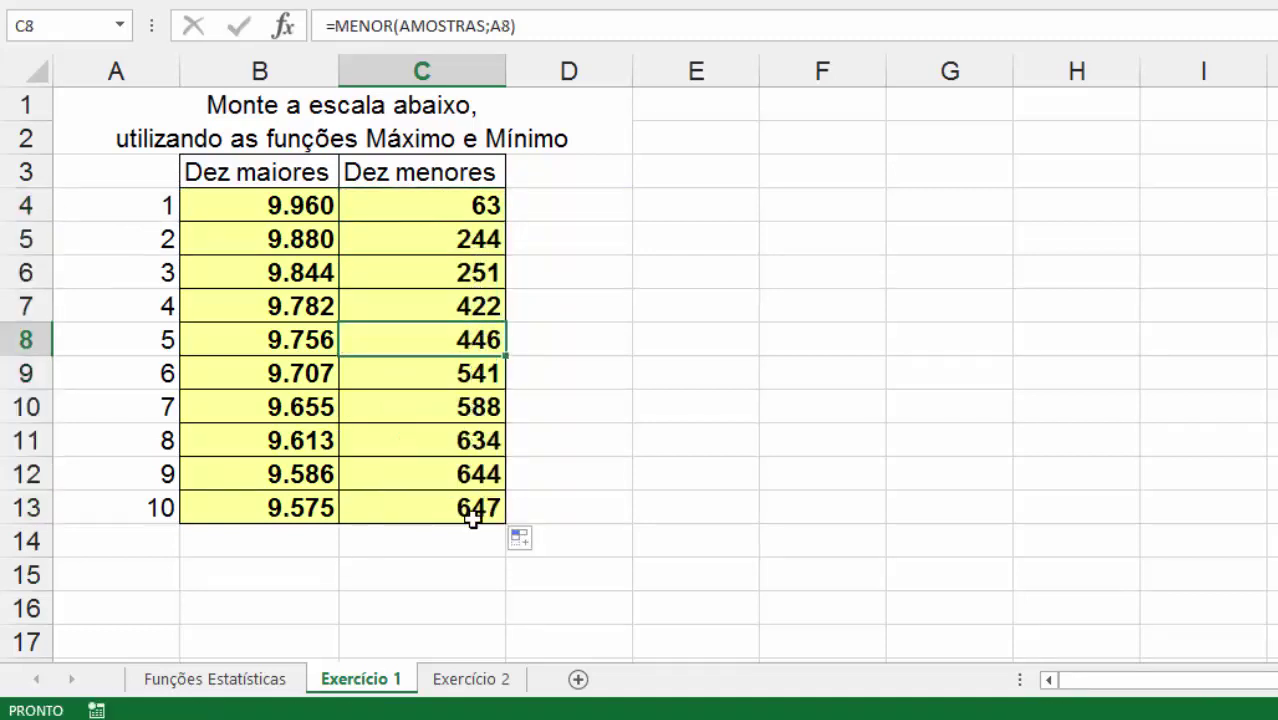
{"action": "left_click", "coordinate": [462, 215]}
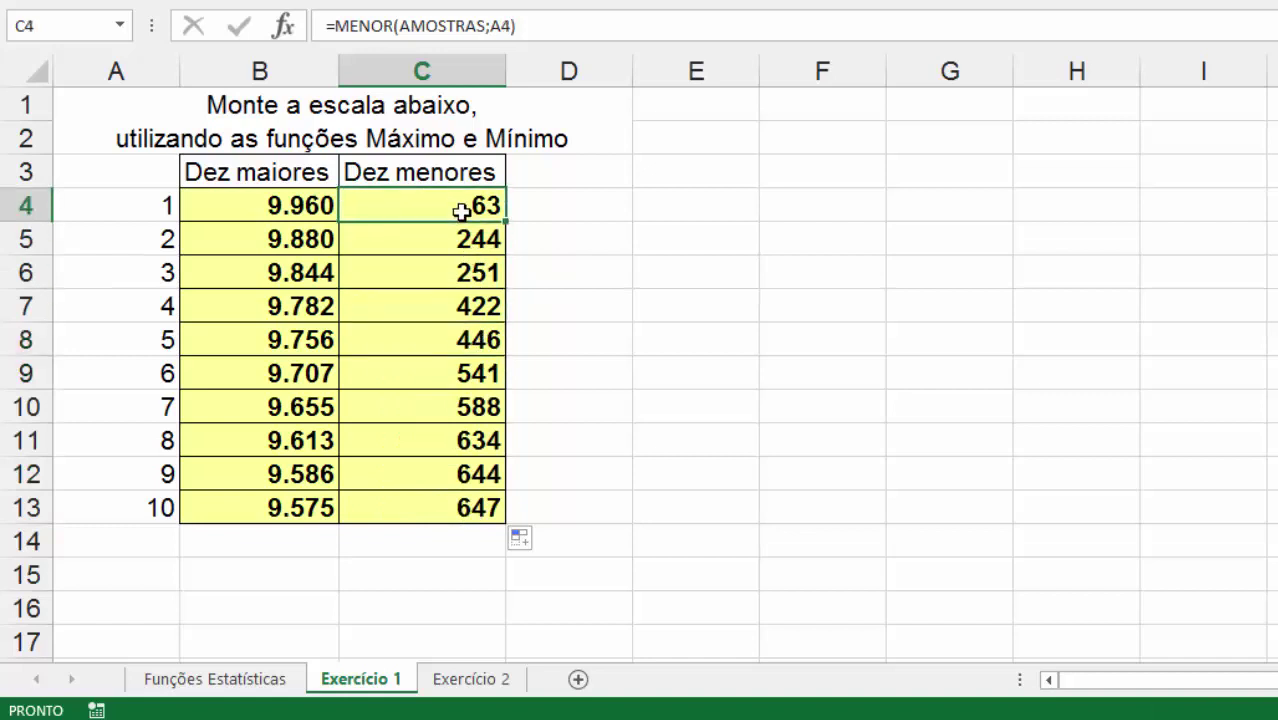
{"action": "key", "text": "F2"}
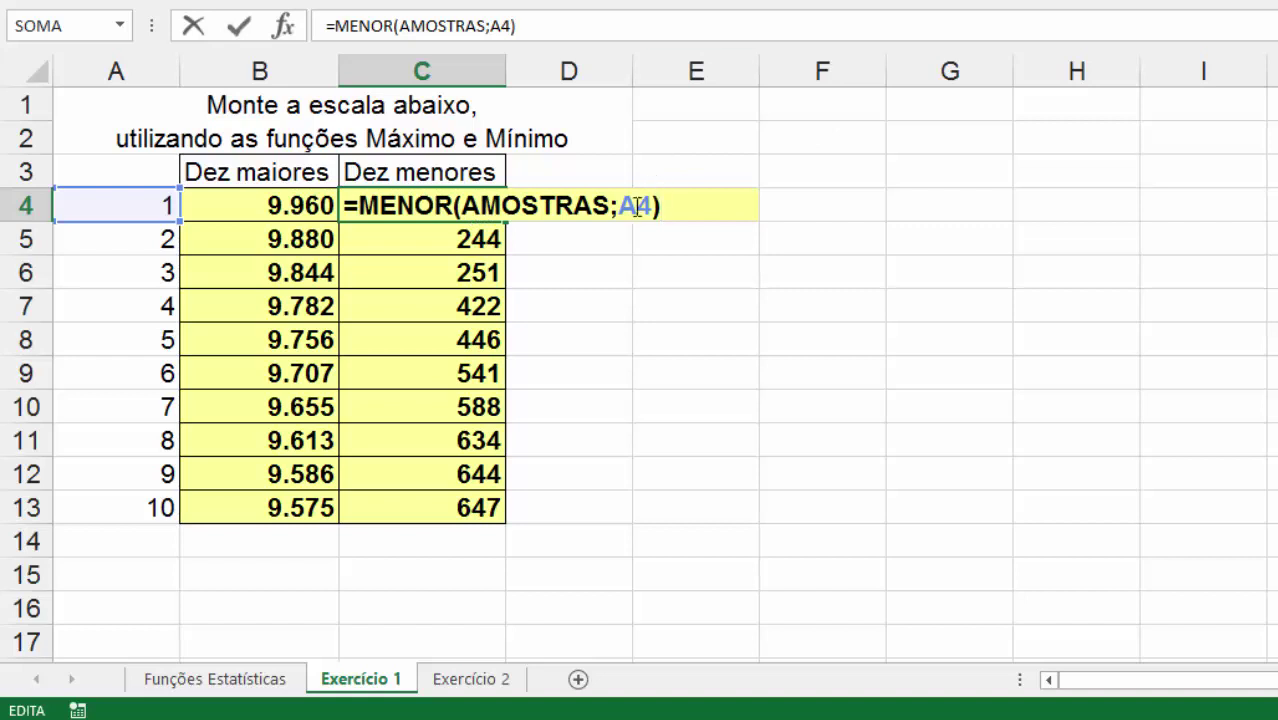
{"action": "key", "text": "ctrl+Return"}
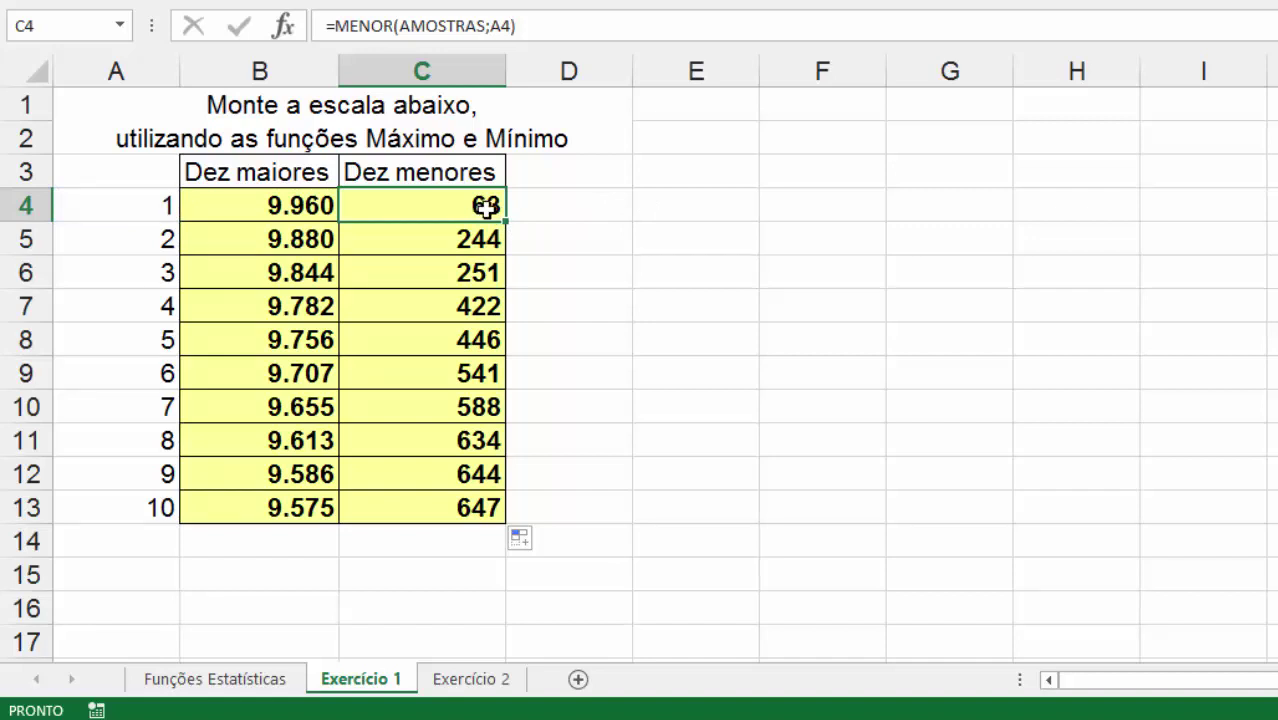
- Enter =FÓRMULATEXTO(C4) in D4, fill it to D13, and autofit column D
{"action": "left_click", "coordinate": [568, 205]}
{"action": "type", "text": "="}
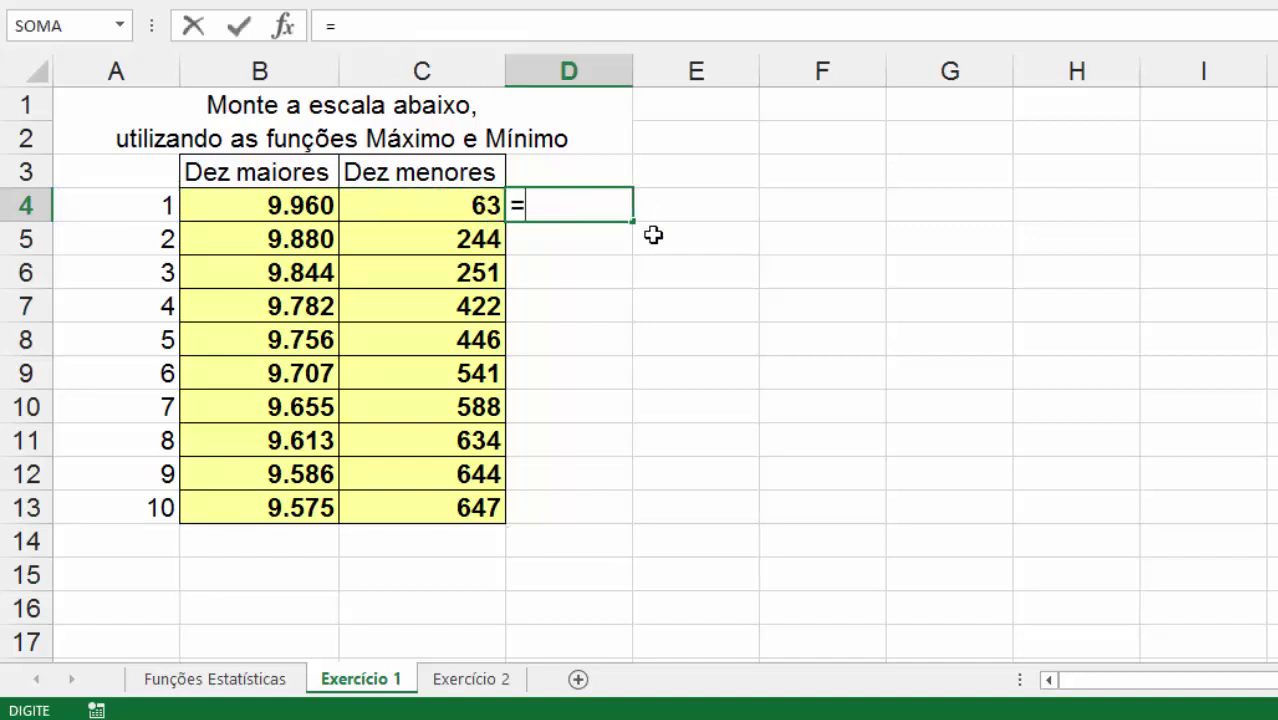
{"action": "type", "text": "fórm"}
{"action": "key", "text": "Tab"}
{"action": "key", "text": "Left"}
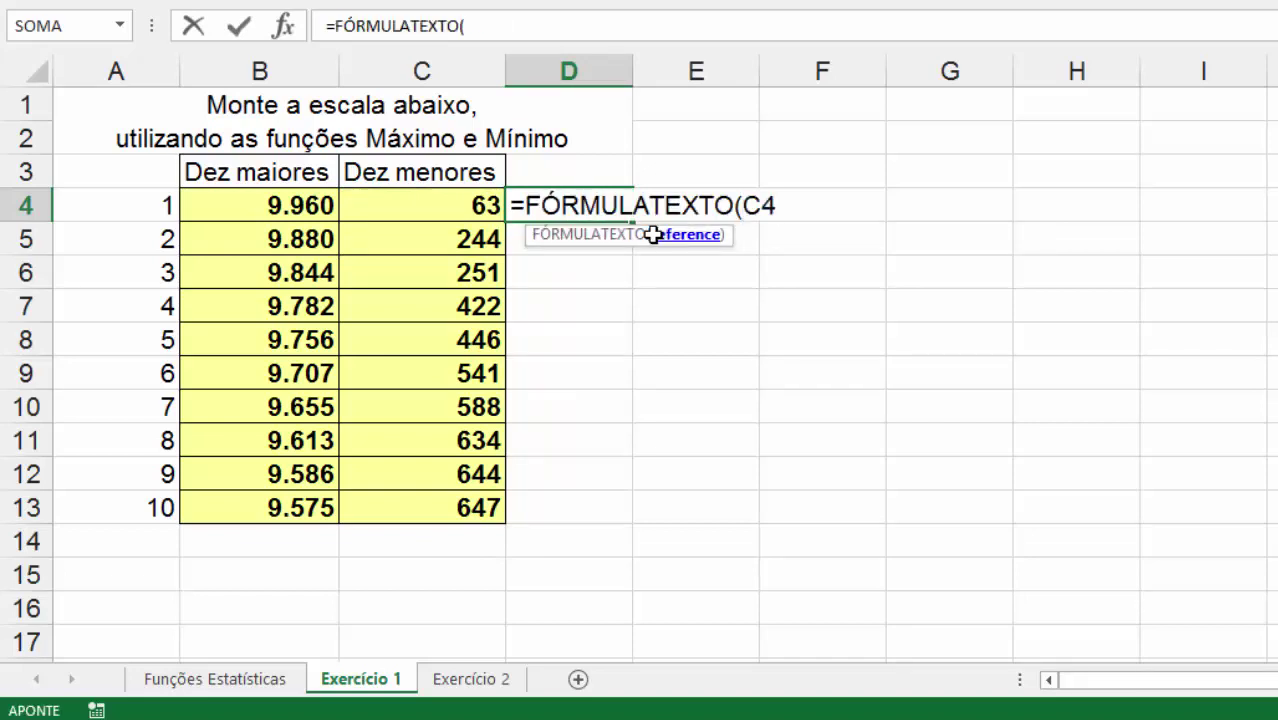
{"action": "key", "text": "Return"}
{"action": "left_click", "coordinate": [625, 207]}
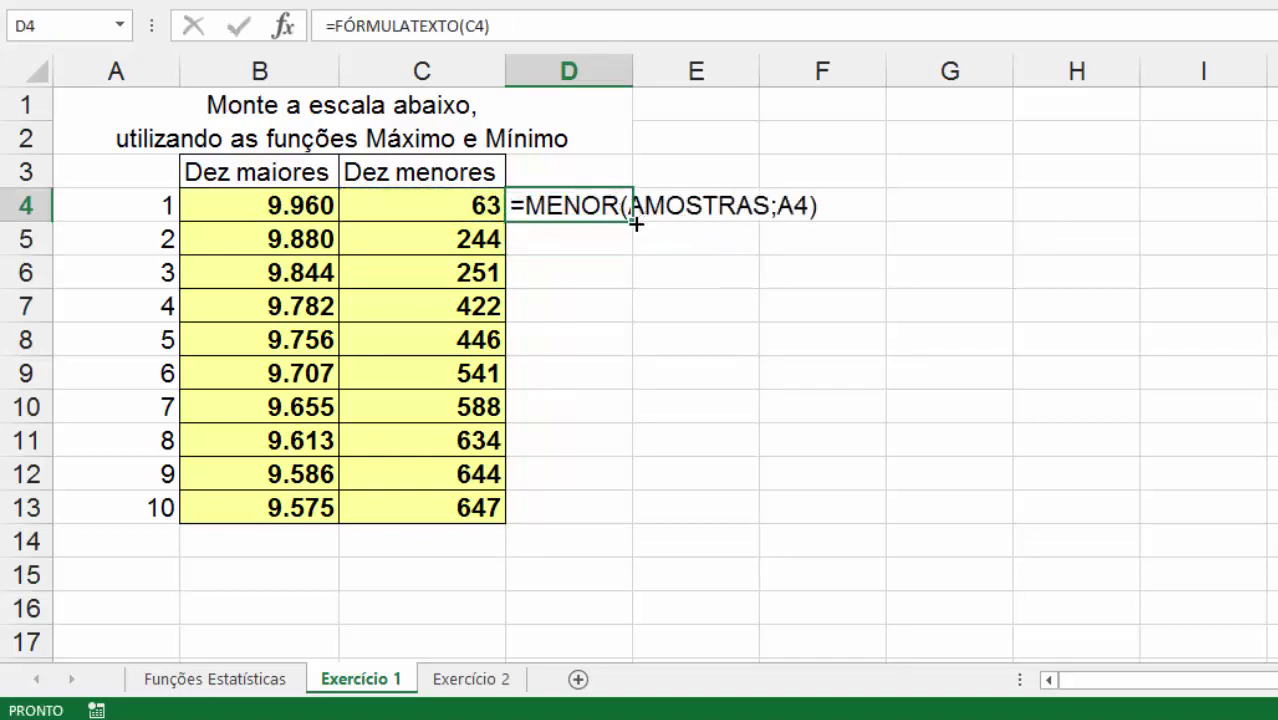
{"action": "double_click", "coordinate": [632, 228]}
{"action": "double_click", "coordinate": [633, 71]}
{"action": "left_click", "coordinate": [990, 240]}
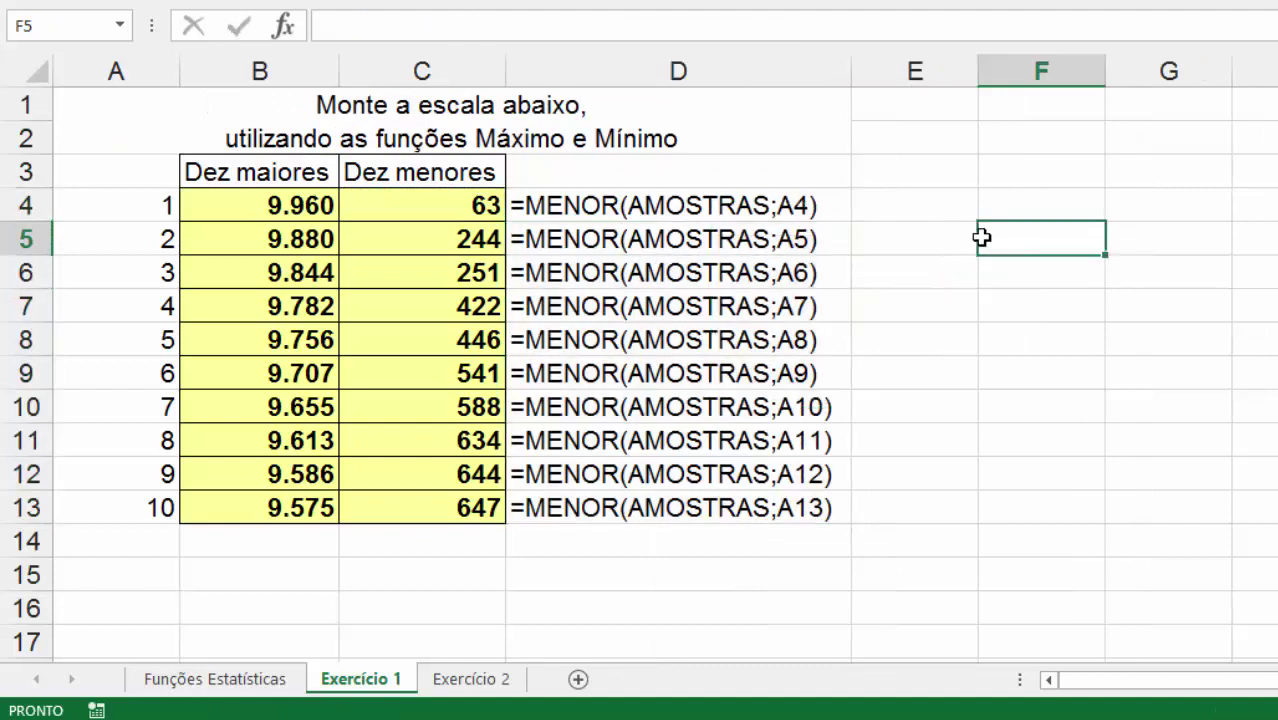
- Review D4's formula text without changing it
{"action": "left_click", "coordinate": [607, 205]}
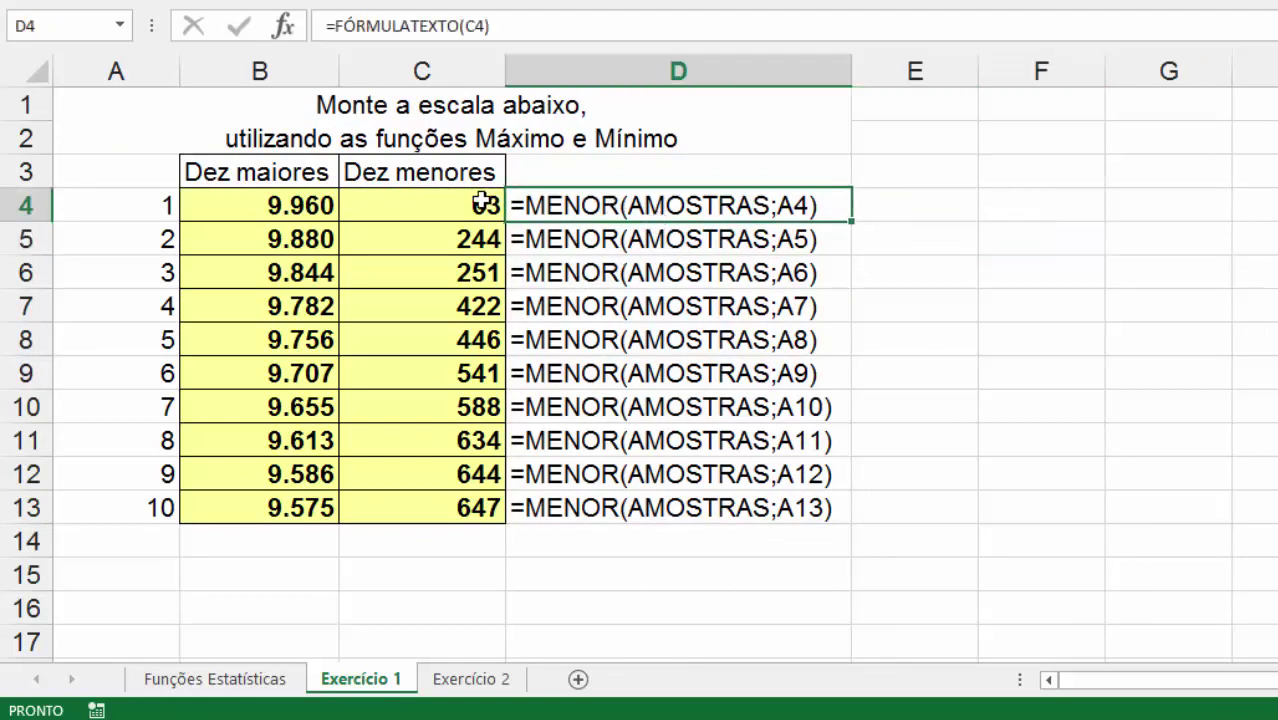
{"action": "double_click", "coordinate": [792, 205]}
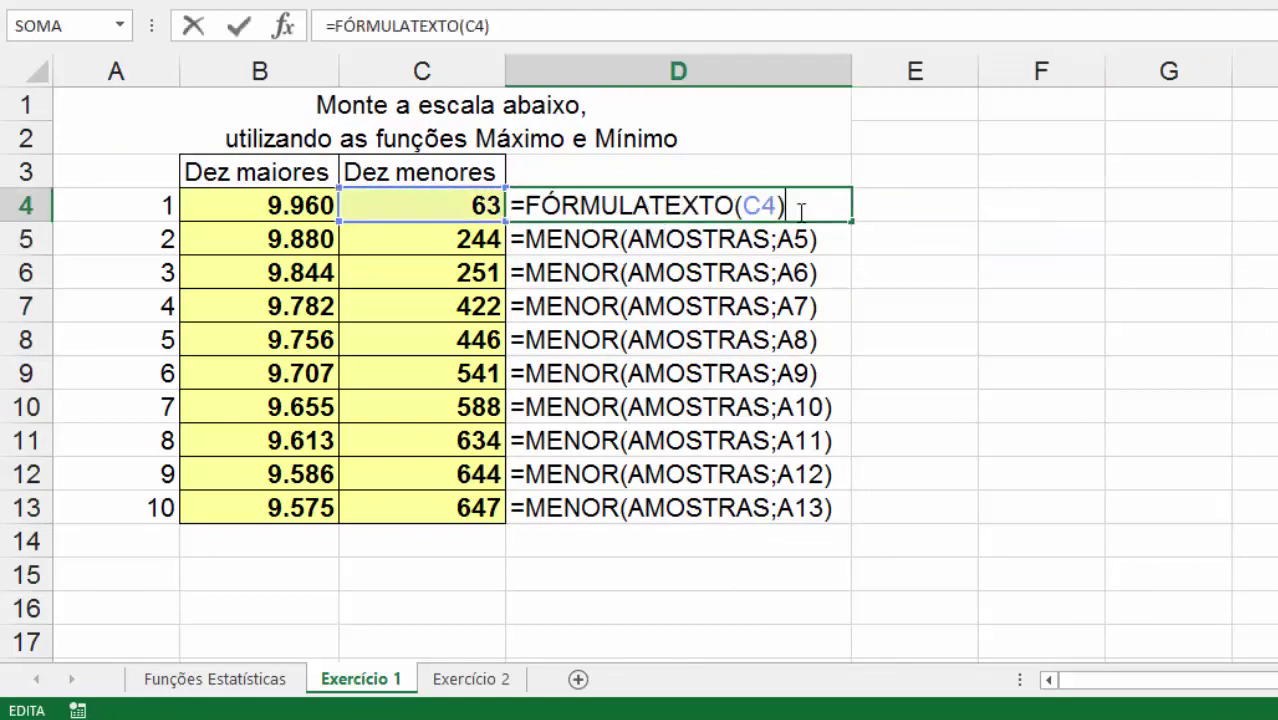
{"action": "key", "text": "Escape"}
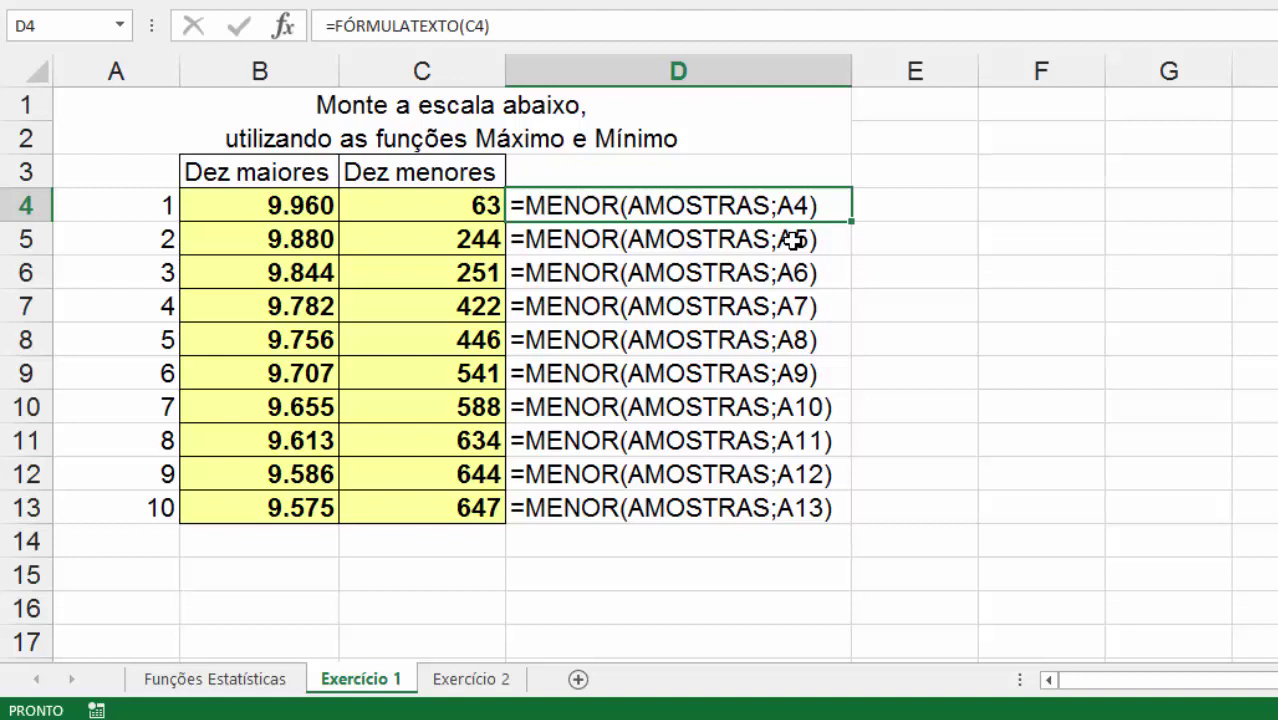
- Inspect C4's =MENOR formula and its argument hints without editing
{"action": "left_click", "coordinate": [474, 203]}
{"action": "key", "text": "F2"}
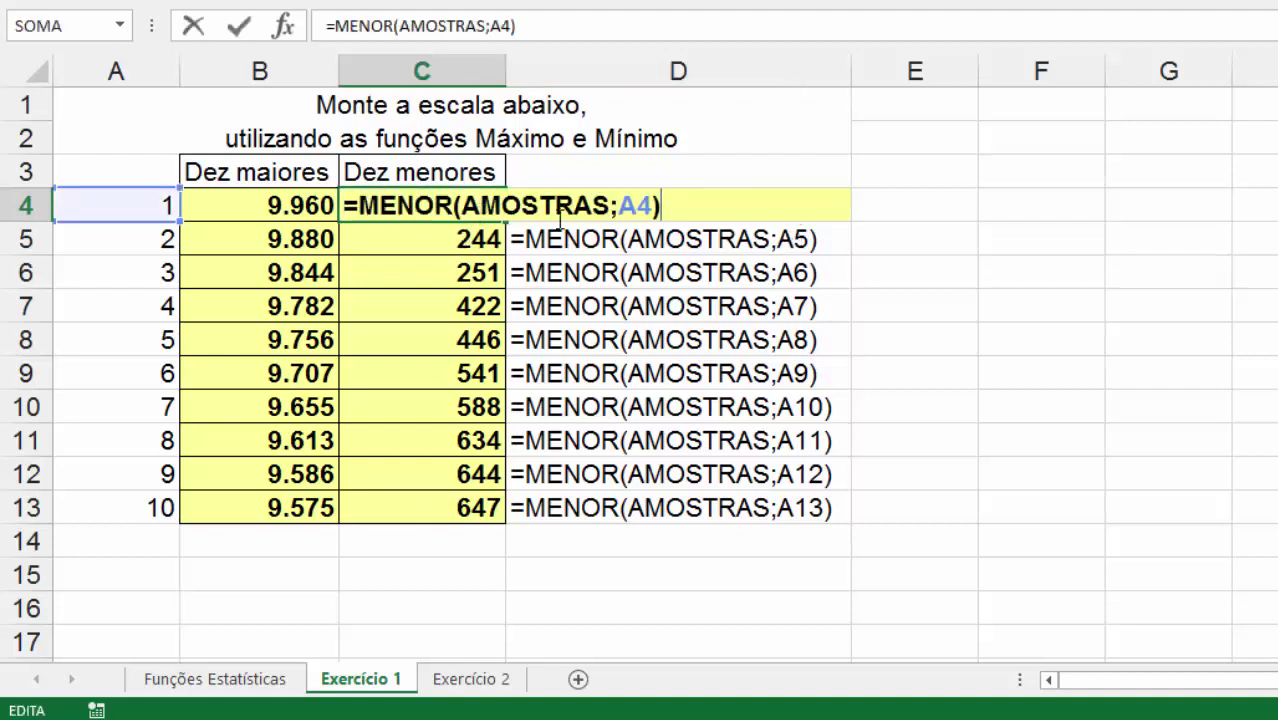
{"action": "key", "text": "Escape"}
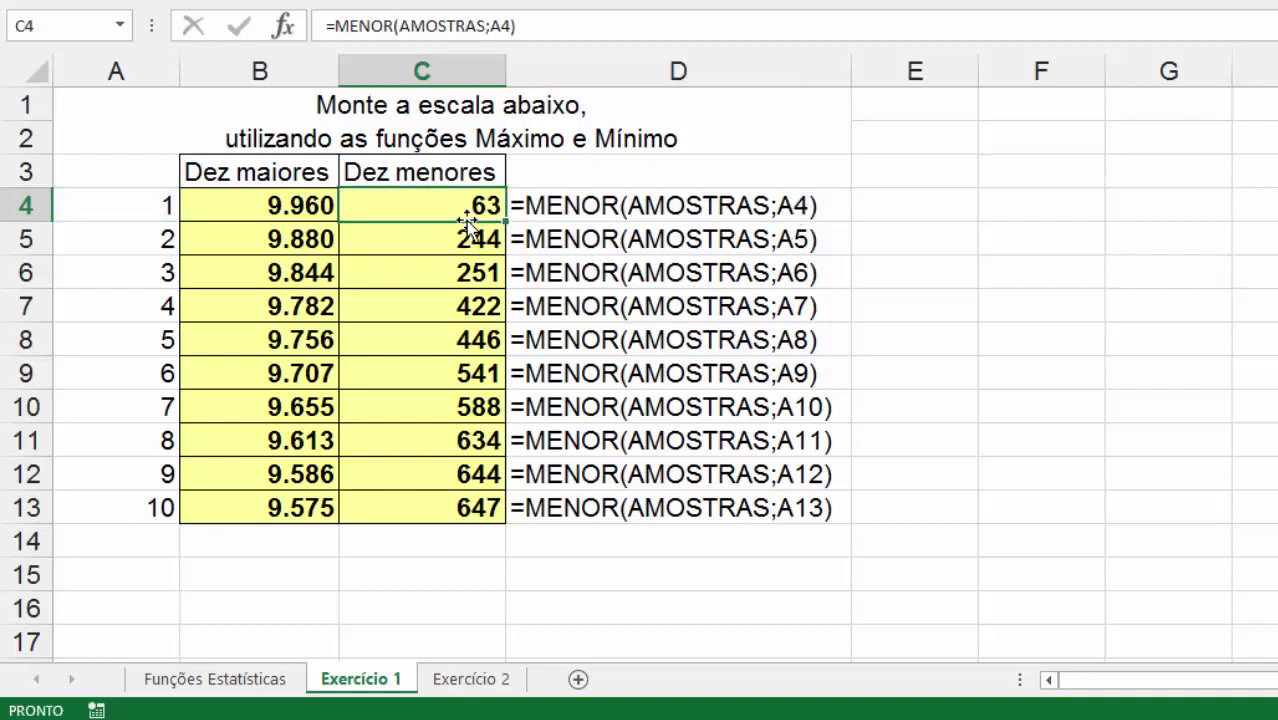
{"action": "key", "text": "F2"}
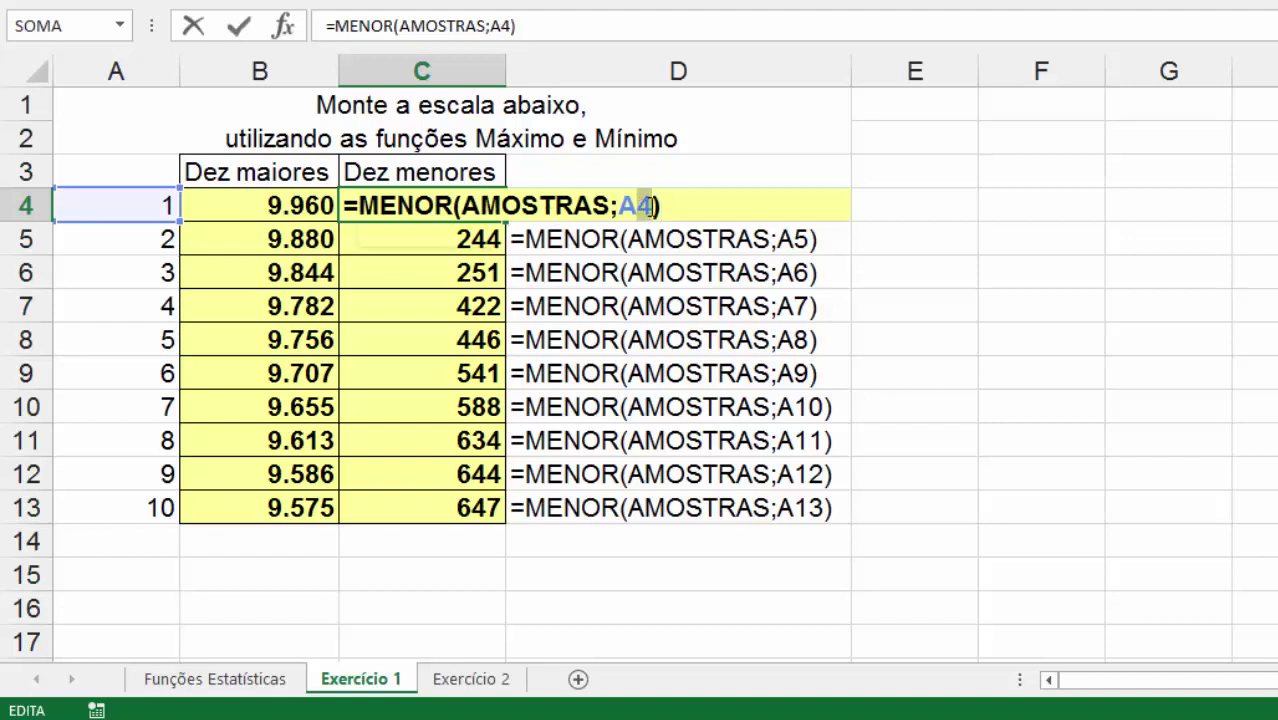
{"action": "key", "text": "Left"}
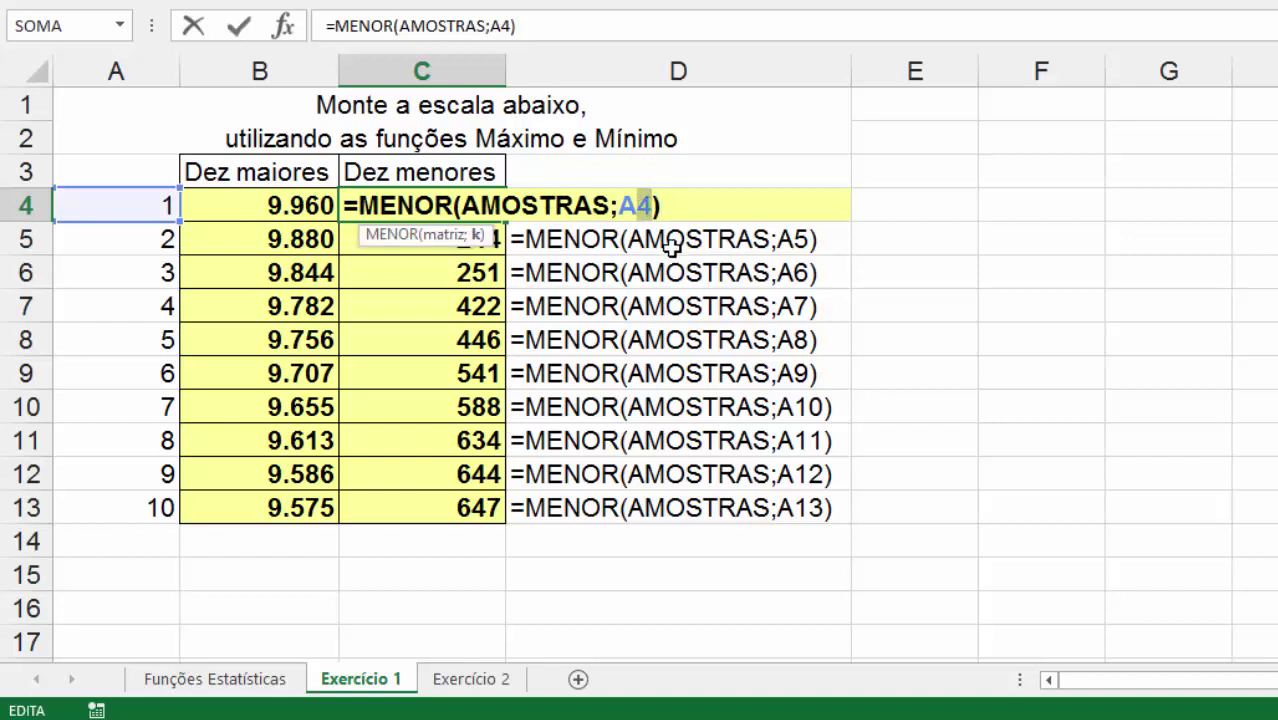
{"action": "key", "text": "Escape"}
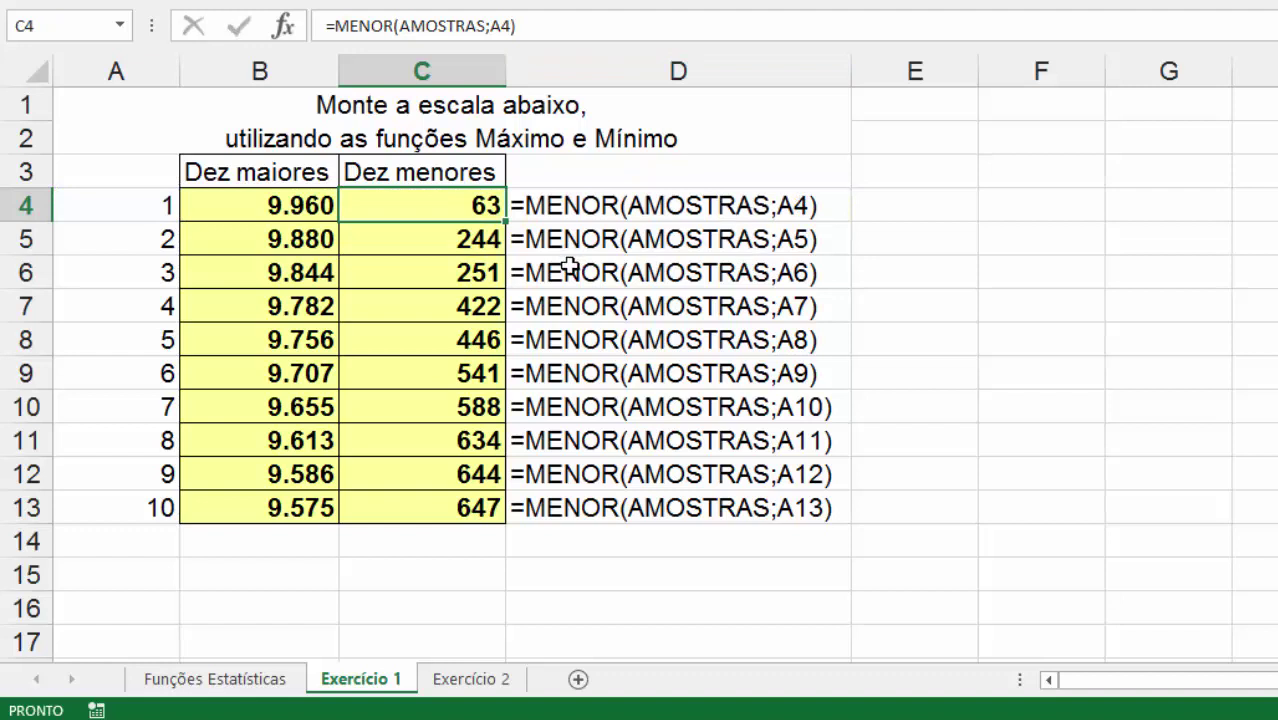
- Clear C4:C12 and refill them by dragging C13's formula back up to C4
{"action": "left_click", "coordinate": [480, 497]}
{"action": "left_click", "coordinate": [478, 478]}
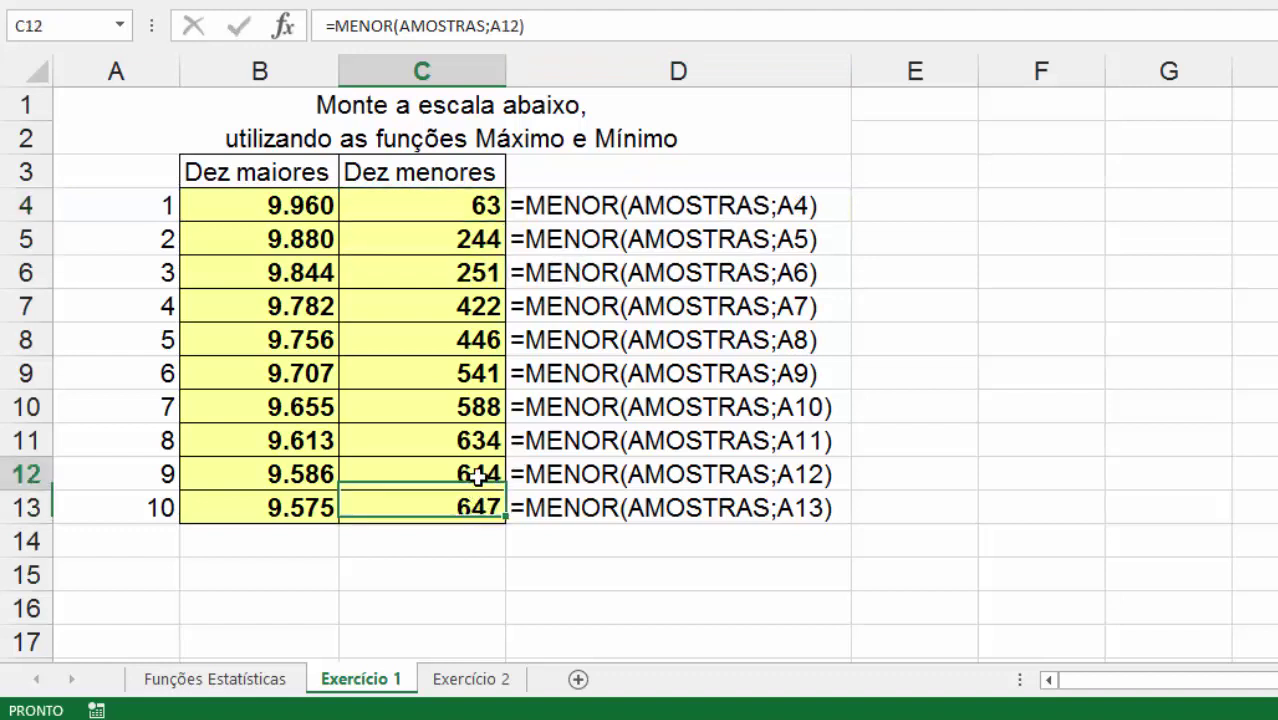
{"action": "left_click_drag", "start_coordinate": [478, 478], "coordinate": [484, 205]}
{"action": "key", "text": "Delete"}
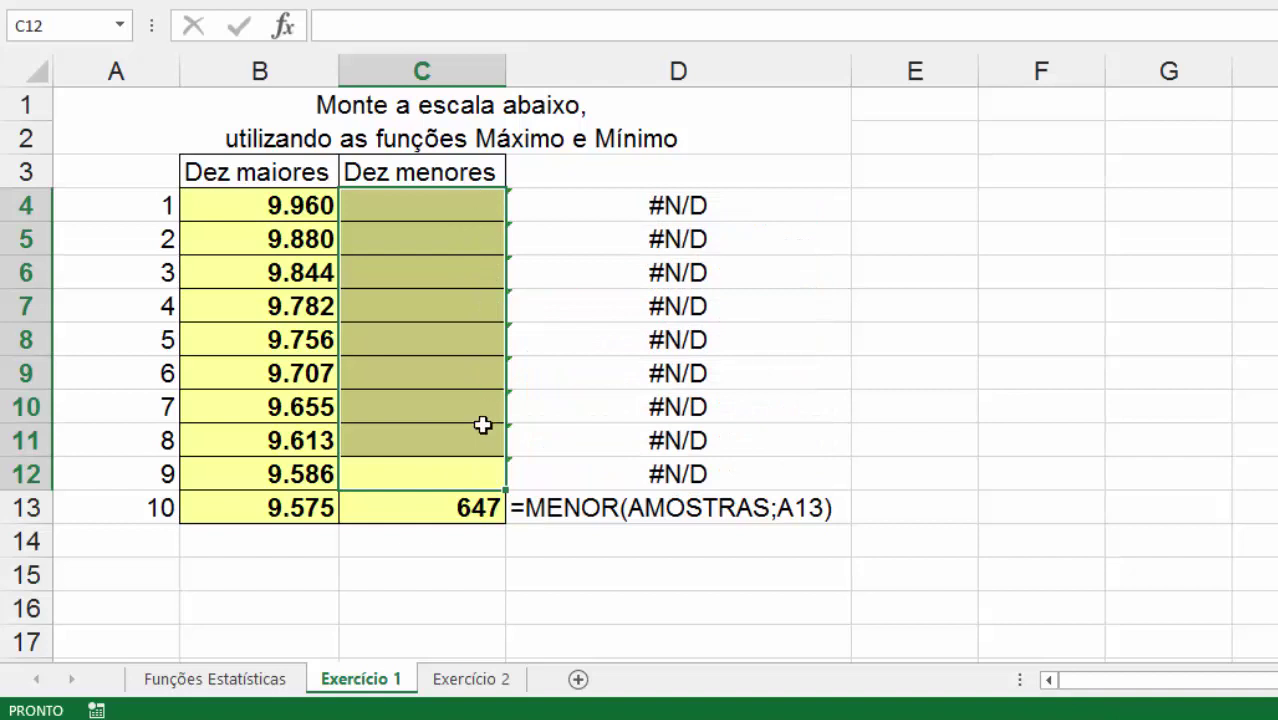
{"action": "left_click", "coordinate": [480, 505]}
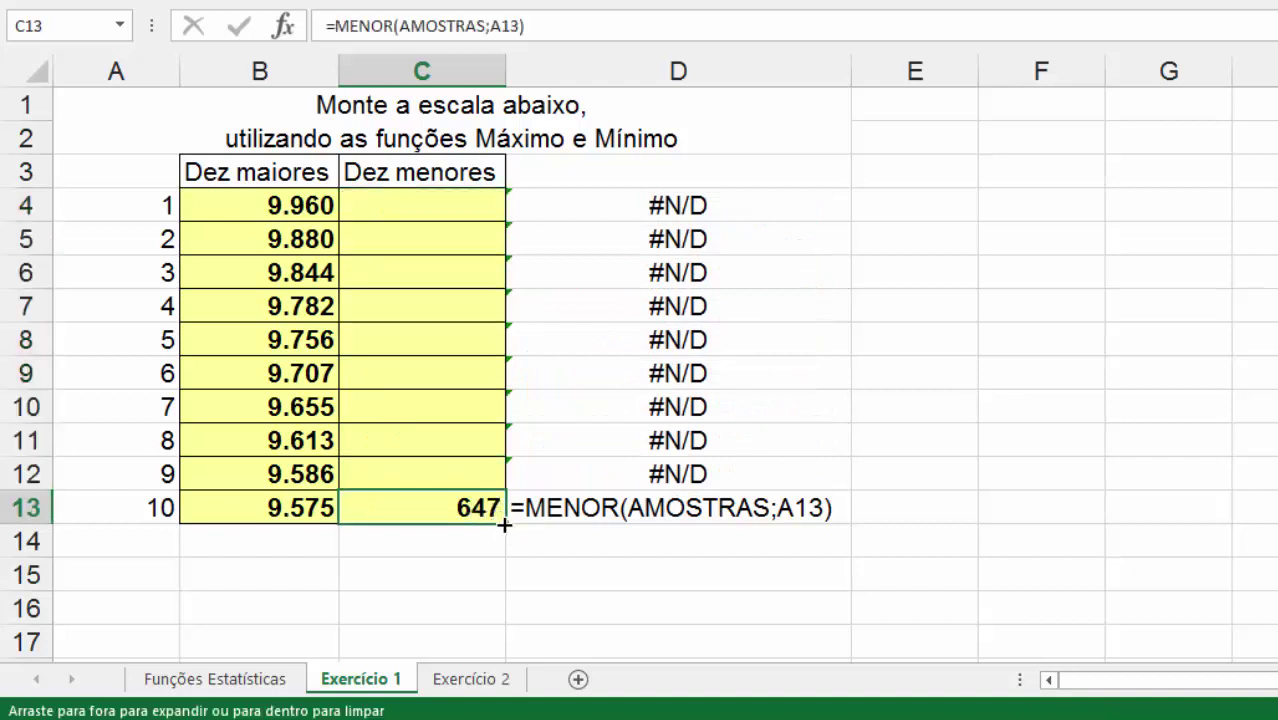
{"action": "mouse_move", "coordinate": [505, 487]}
{"action": "left_mouse_down"}
{"action": "mouse_move", "coordinate": [493, 222]}
{"action": "mouse_move", "coordinate": [505, 200]}
{"action": "left_mouse_up"}
{"action": "left_click", "coordinate": [497, 238]}
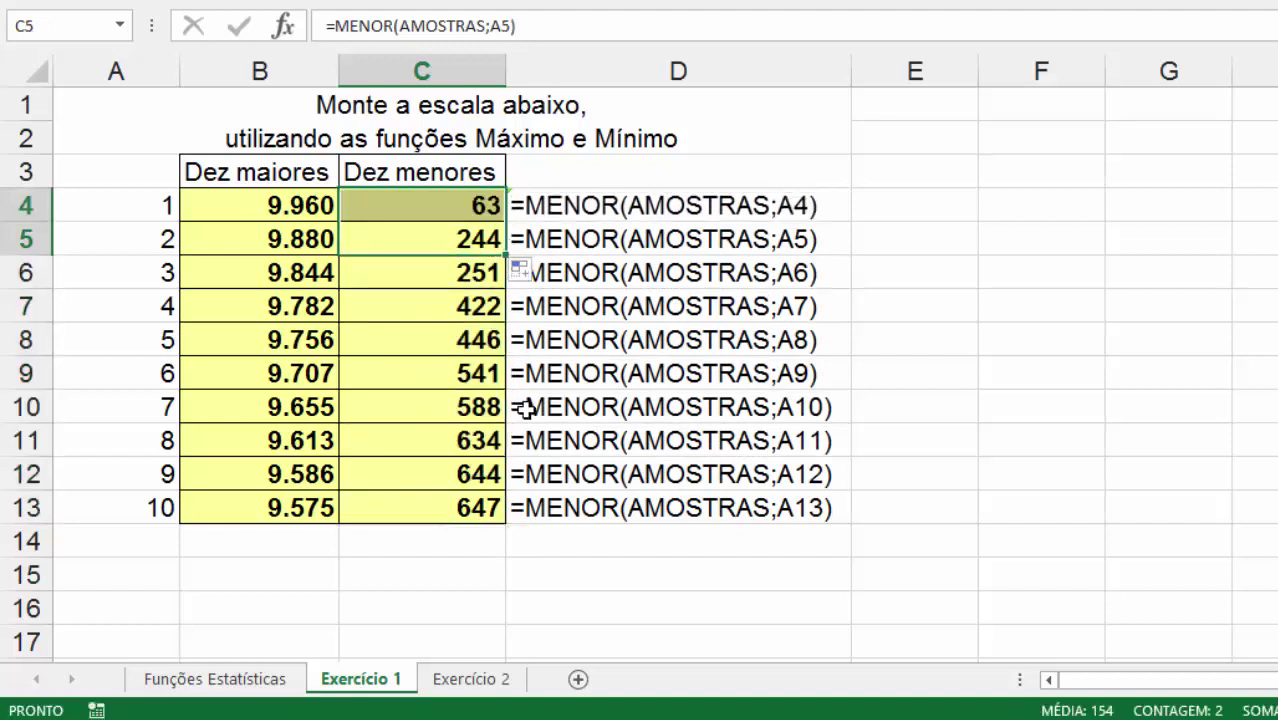
{"action": "left_click", "coordinate": [482, 510]}
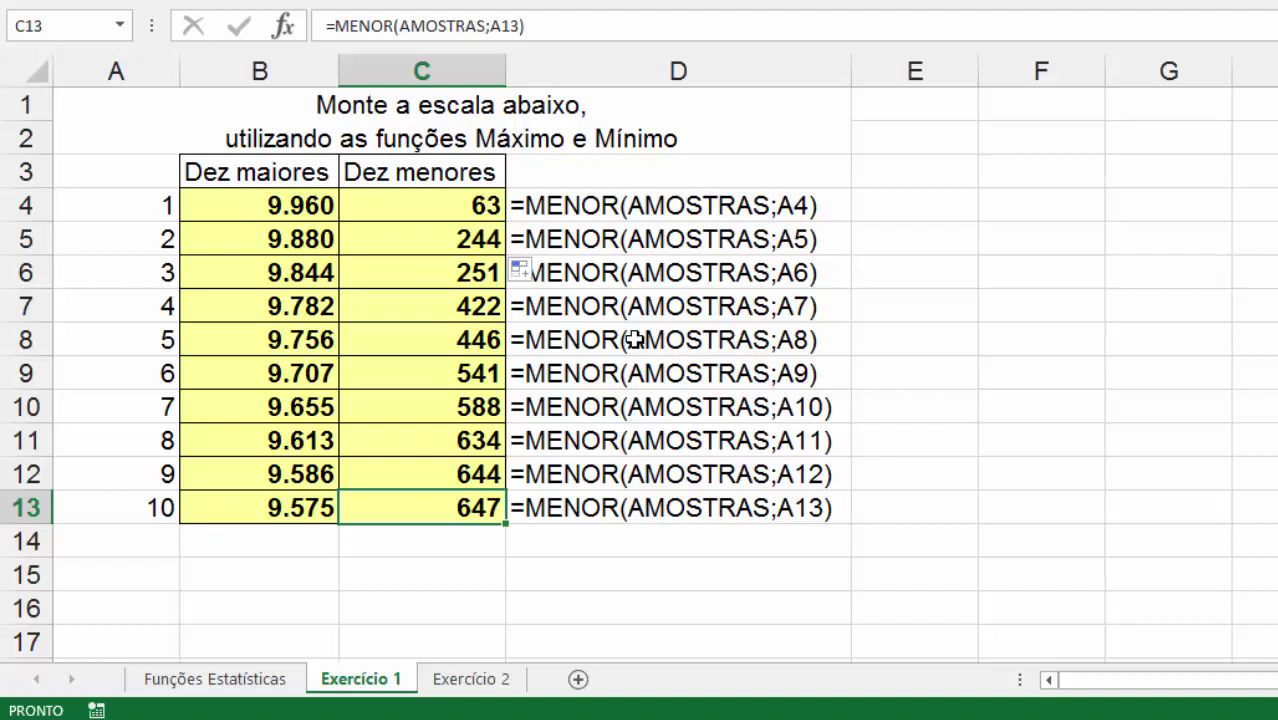
- Verify the refilled C4 and C5 formulas, then move to the Exercício 2 sheet
{"action": "left_click", "coordinate": [864, 436]}
{"action": "left_click", "coordinate": [396, 196]}
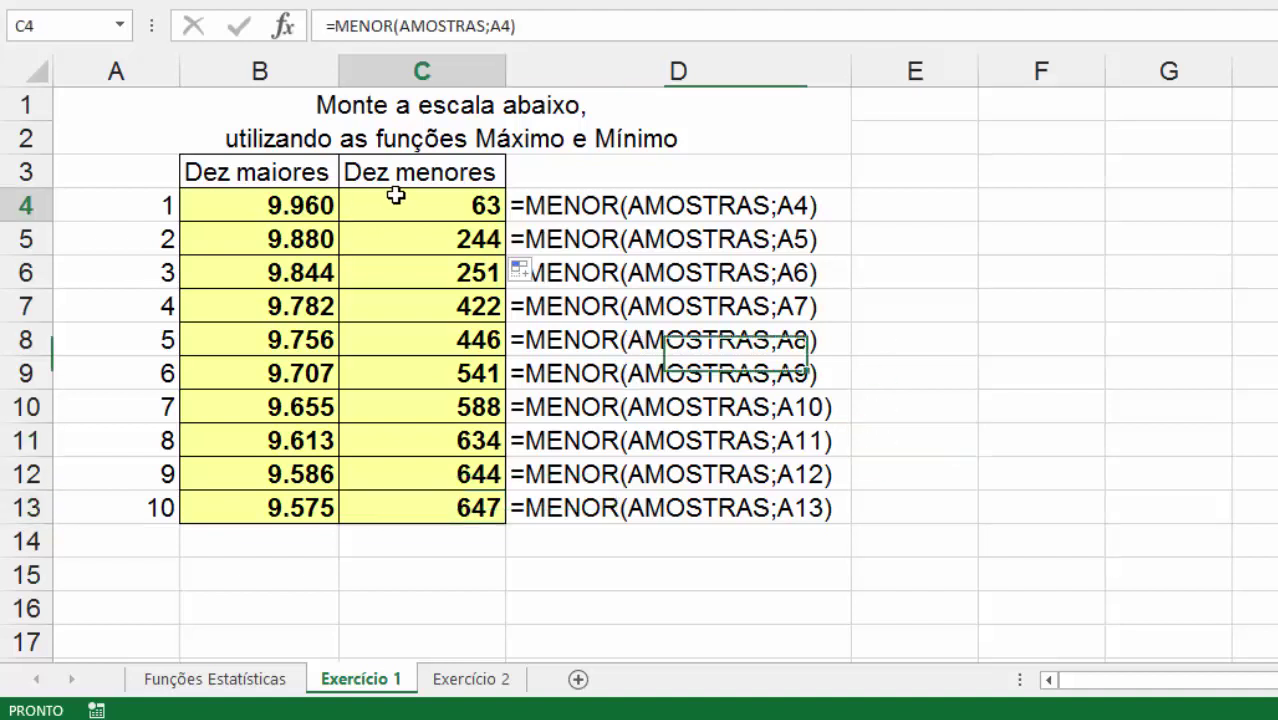
{"action": "left_click", "coordinate": [419, 251]}
{"action": "left_click", "coordinate": [428, 215]}
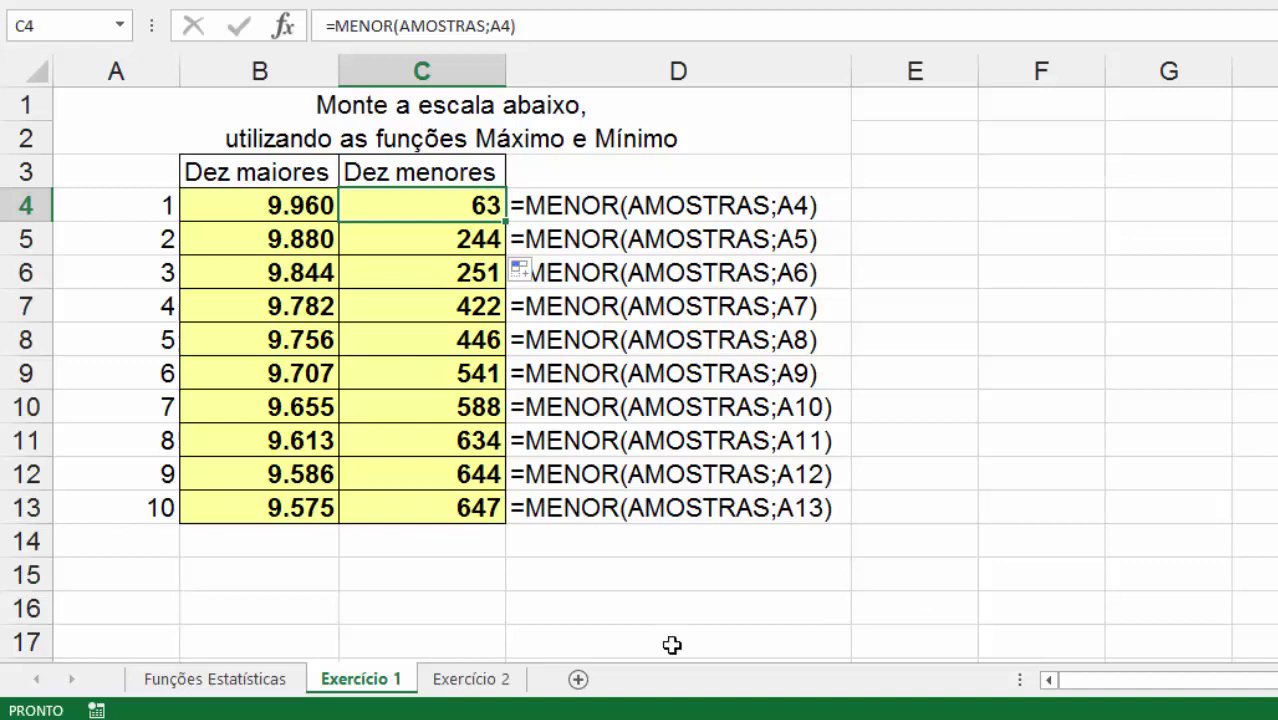
{"action": "left_click", "coordinate": [470, 679]}
{"action": "left_click", "coordinate": [578, 391]}
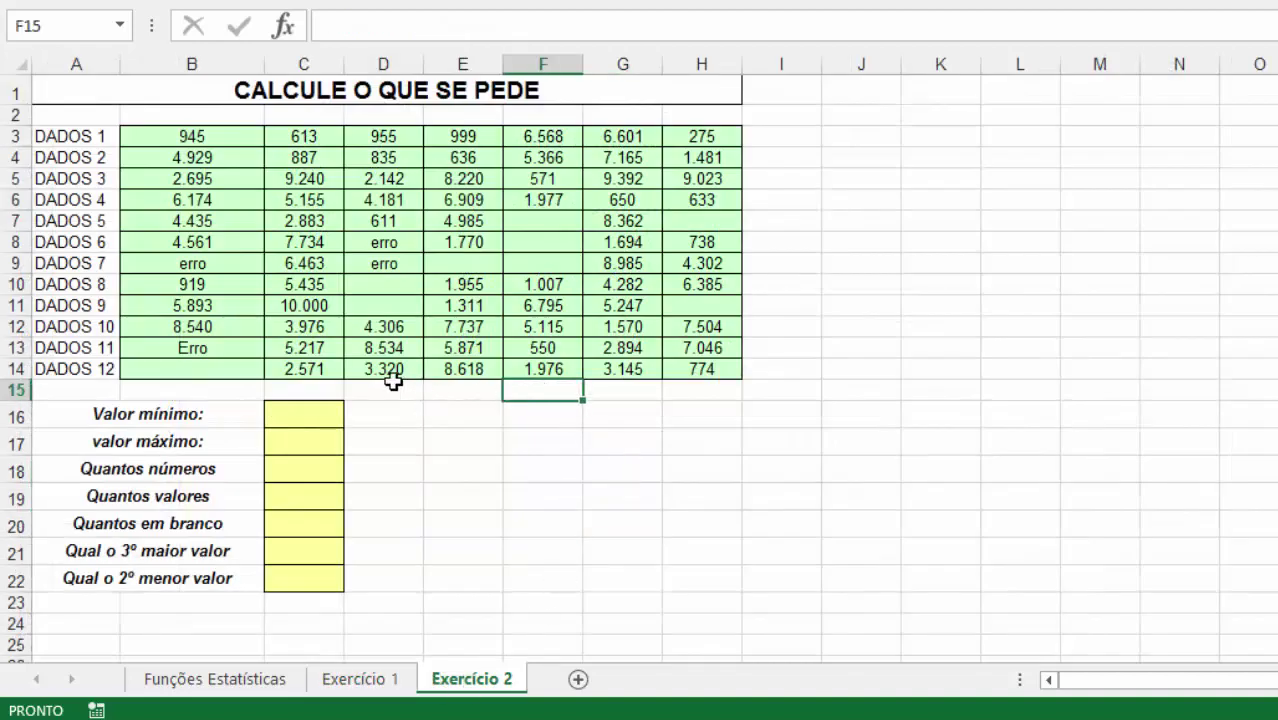
- Copy B3:H14 and paste it back as values, replacing the random formulas
{"action": "left_click", "coordinate": [304, 416]}
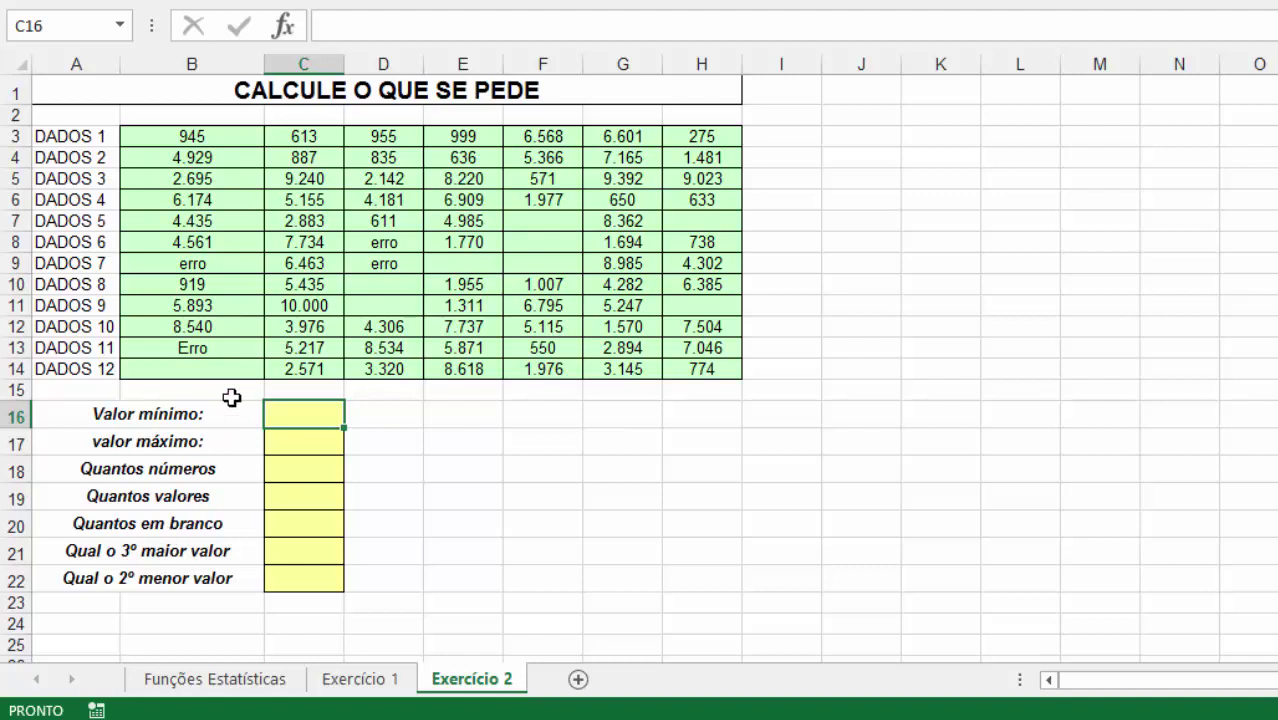
{"action": "left_click", "coordinate": [200, 136]}
{"action": "left_click_drag", "start_coordinate": [200, 136], "coordinate": [725, 372]}
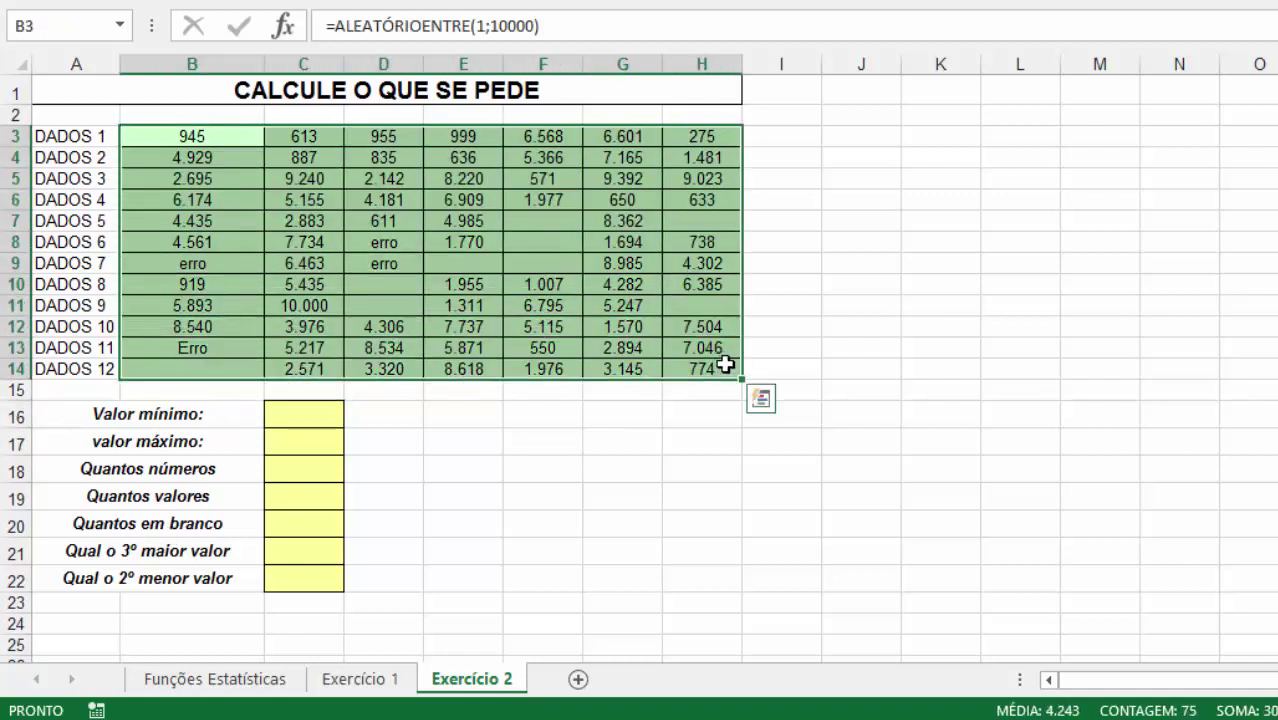
{"action": "key", "text": "ctrl+c"}
{"action": "key", "text": "alt+c"}
{"action": "key", "text": "v"}
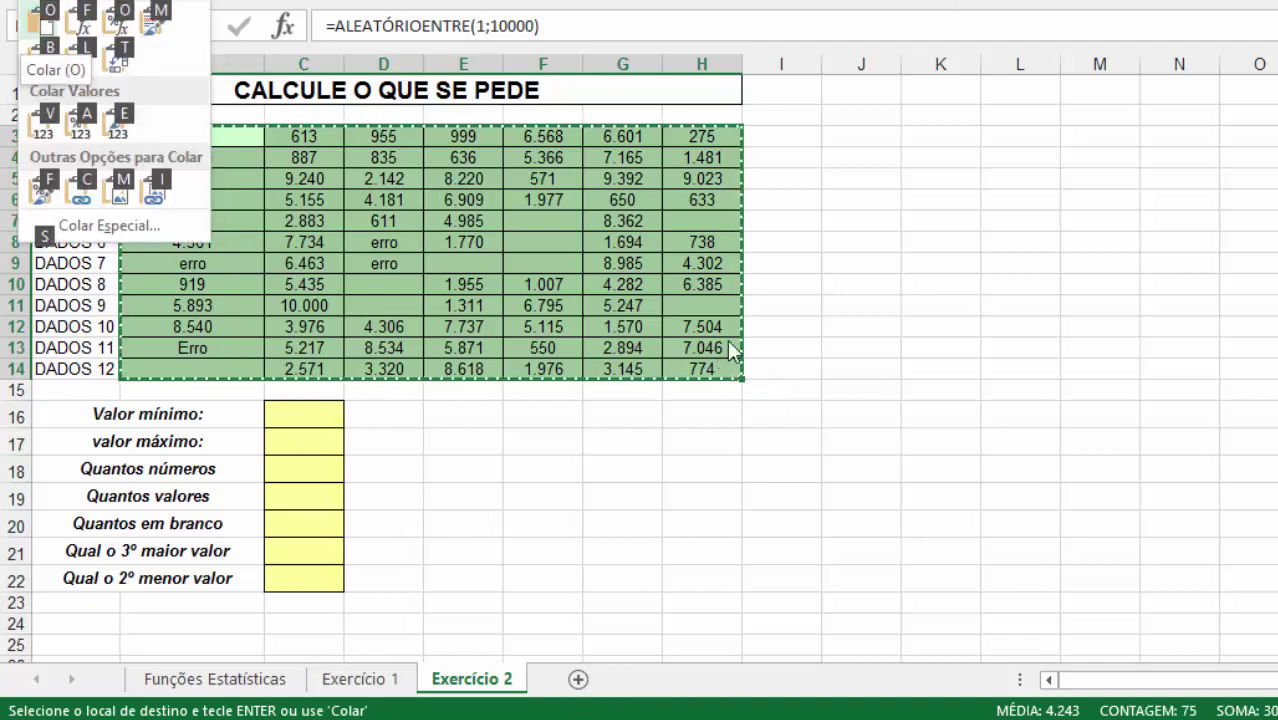
{"action": "left_click", "coordinate": [43, 125]}
{"action": "left_click", "coordinate": [448, 243]}
{"action": "left_click", "coordinate": [226, 157]}
{"action": "left_click", "coordinate": [612, 220]}
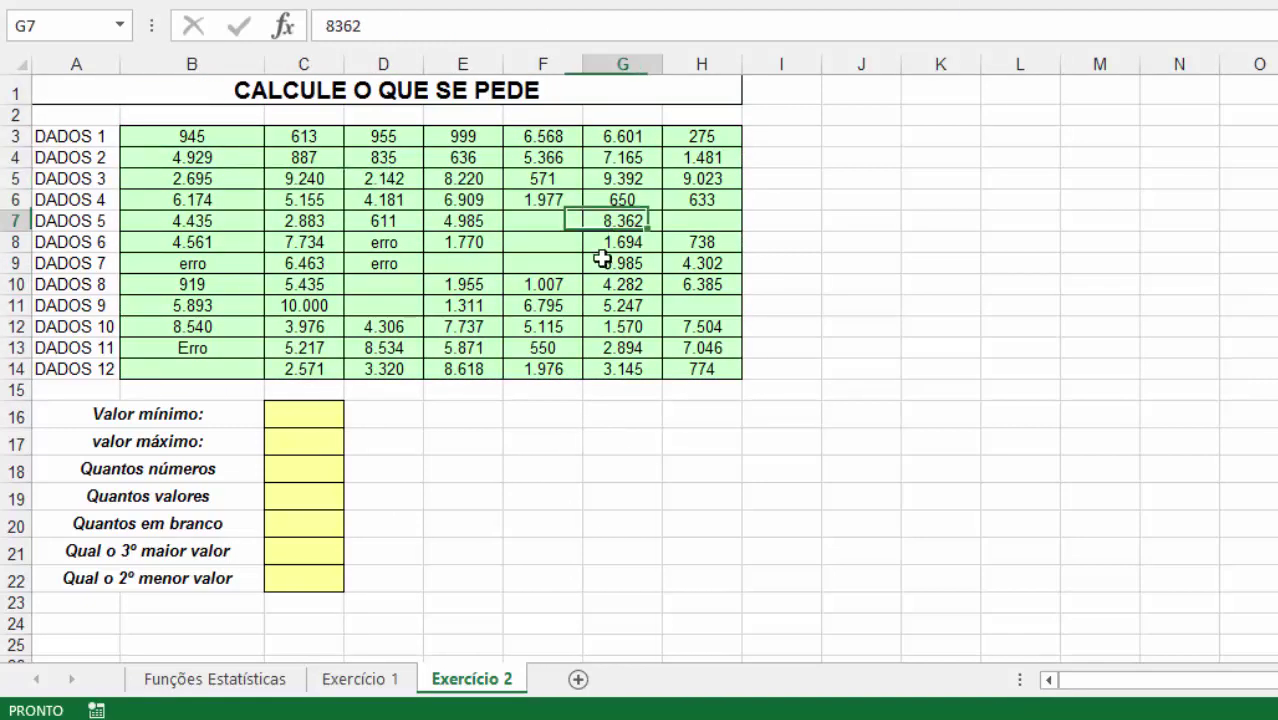
- Name the data block B3:H14 Amostras2 through the Name Box
{"action": "left_click", "coordinate": [286, 418]}
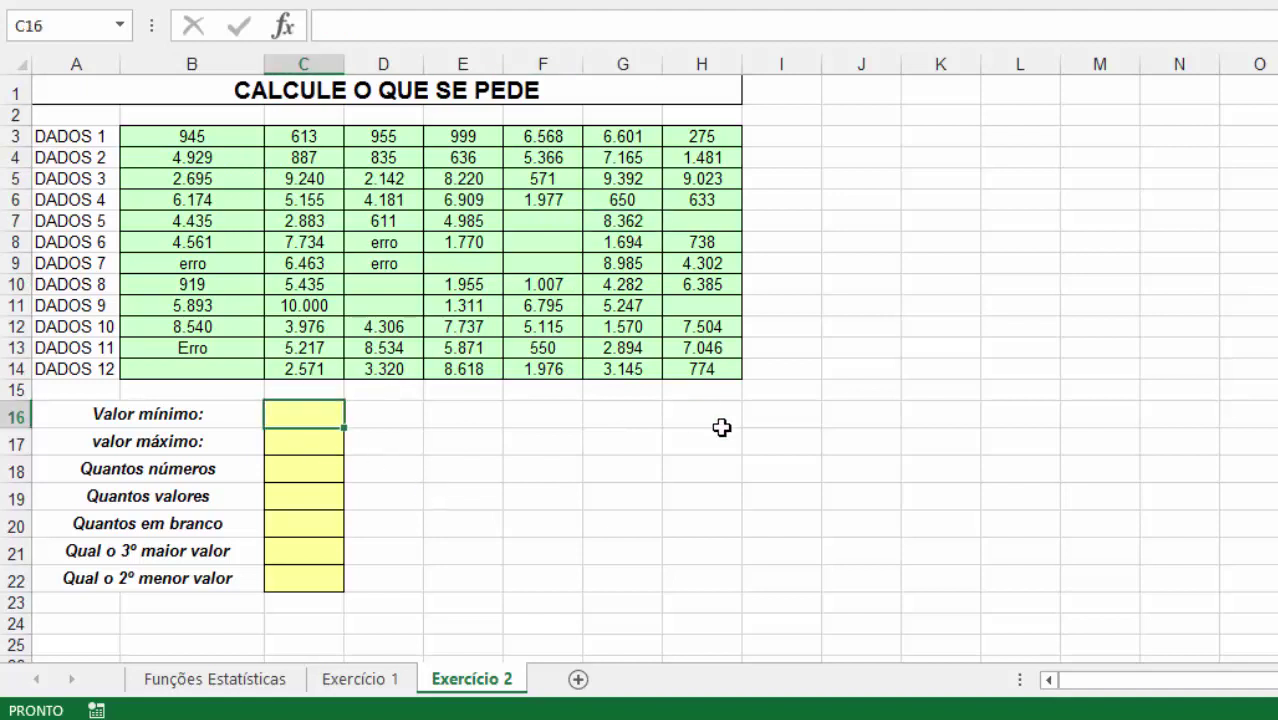
{"action": "type", "text": "="}
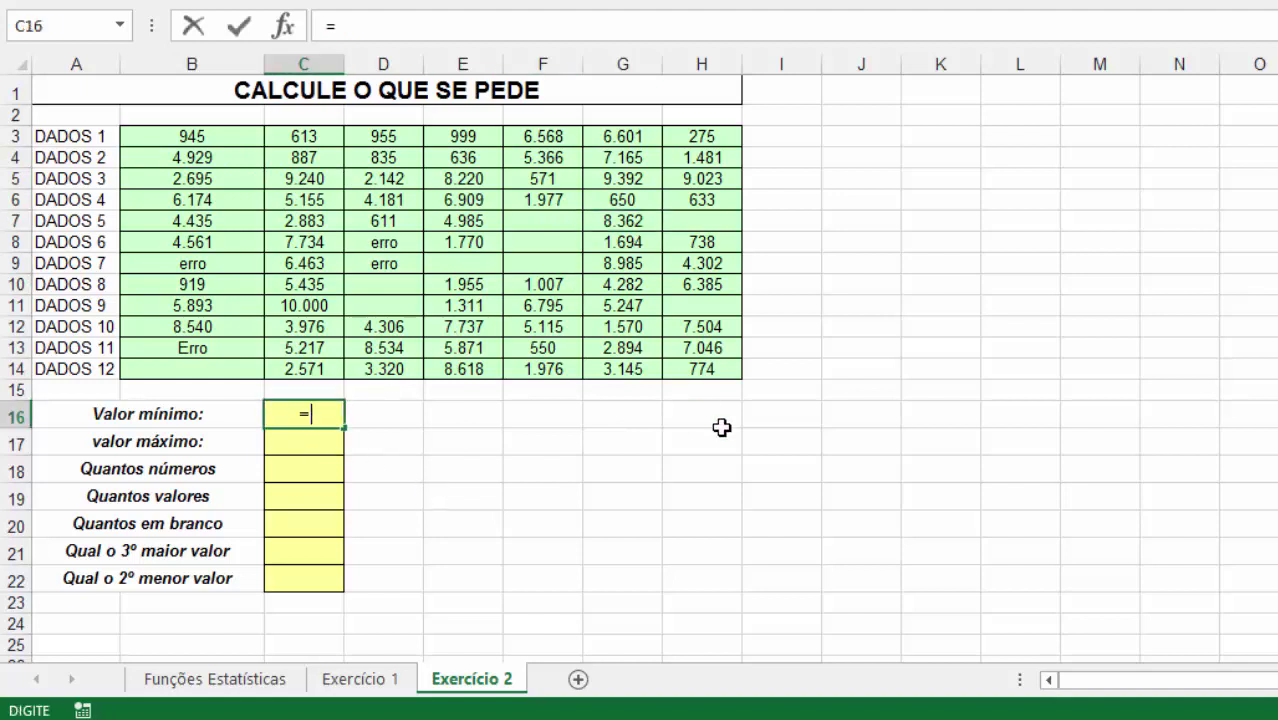
{"action": "type", "text": "mín"}
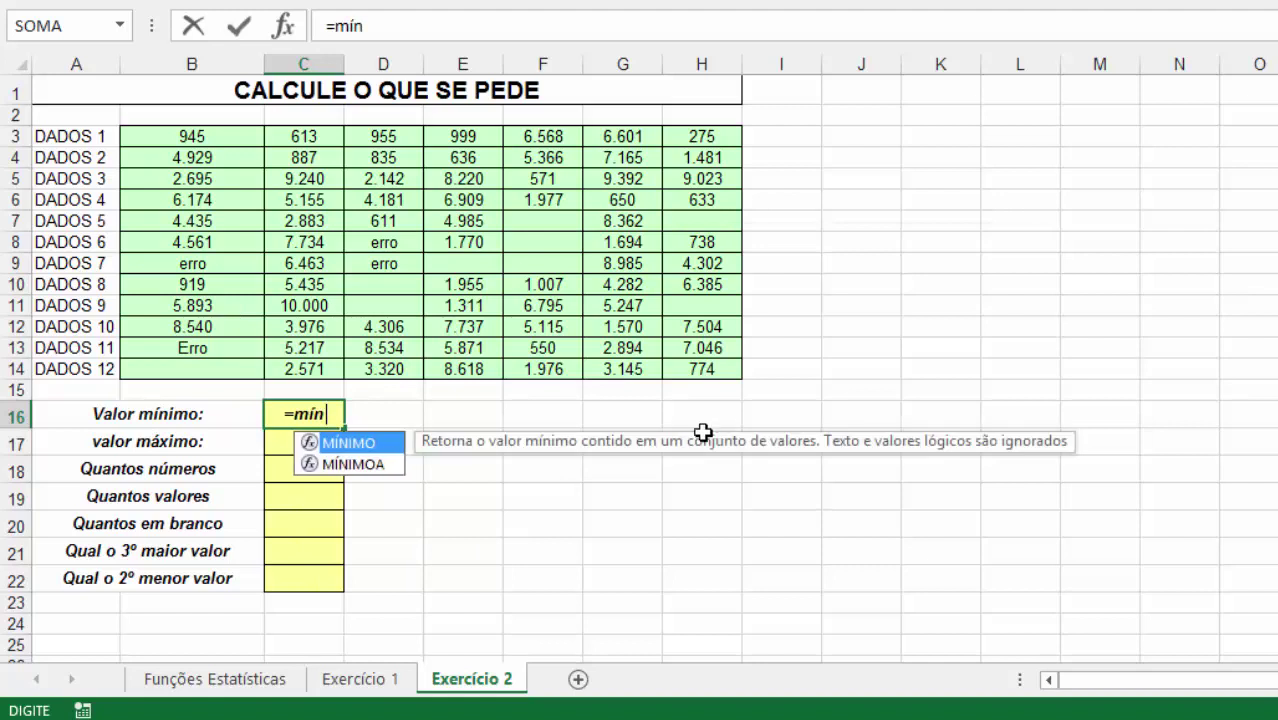
{"action": "key", "text": "Escape"}
{"action": "key", "text": "Escape"}
{"action": "left_click", "coordinate": [376, 263]}
{"action": "left_click_drag", "start_coordinate": [147, 137], "coordinate": [683, 367]}
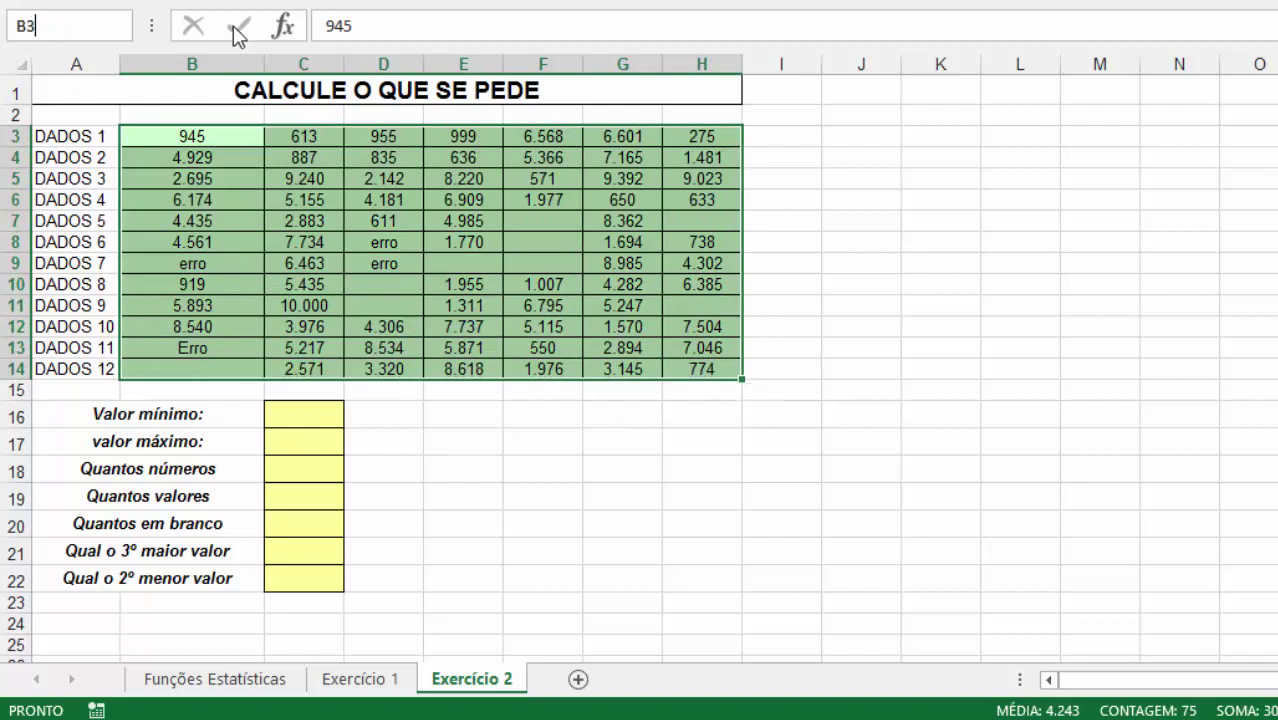
{"action": "left_click", "coordinate": [59, 25]}
{"action": "type", "text": "Amostras"}
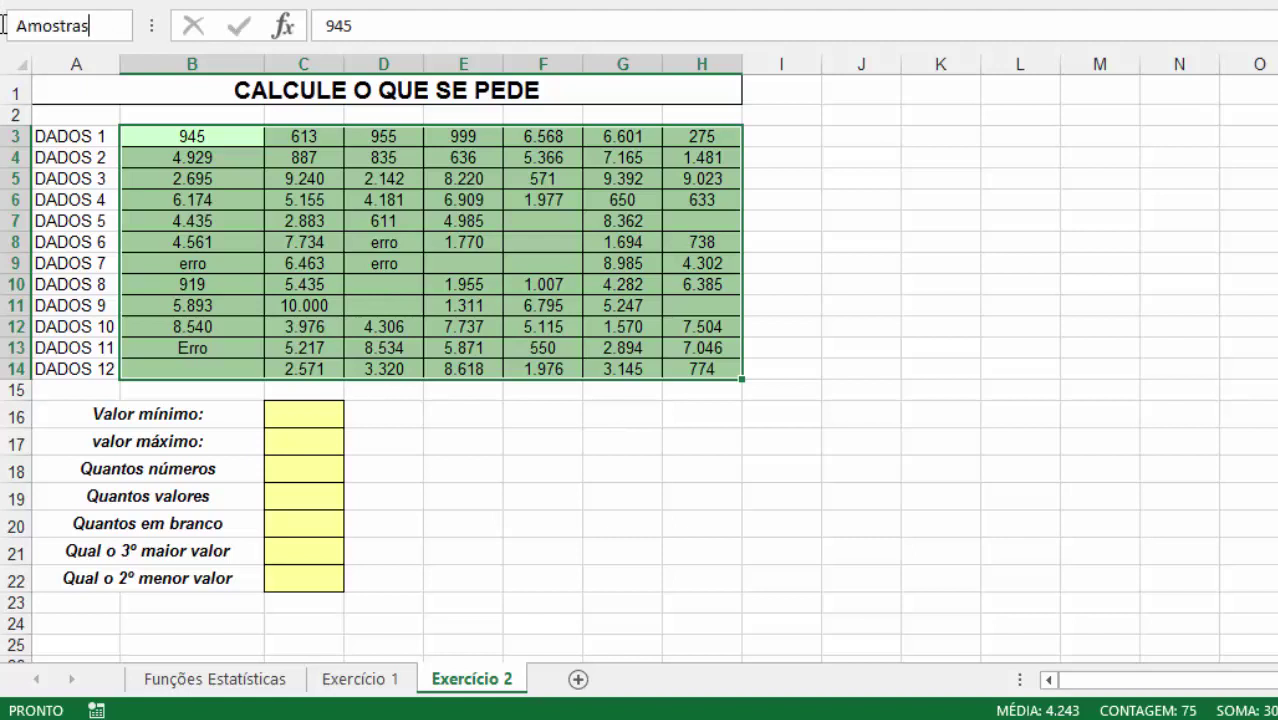
{"action": "type", "text": "2"}
{"action": "key", "text": "Return"}
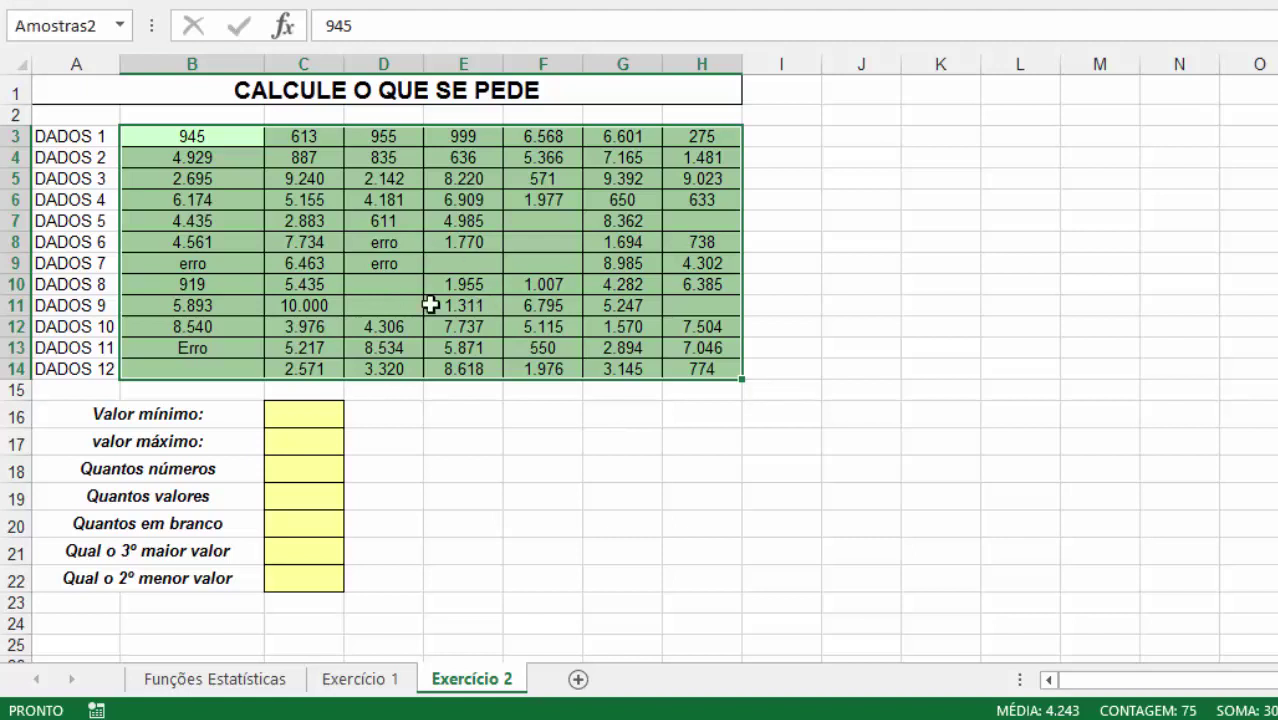
{"action": "left_click", "coordinate": [322, 415]}
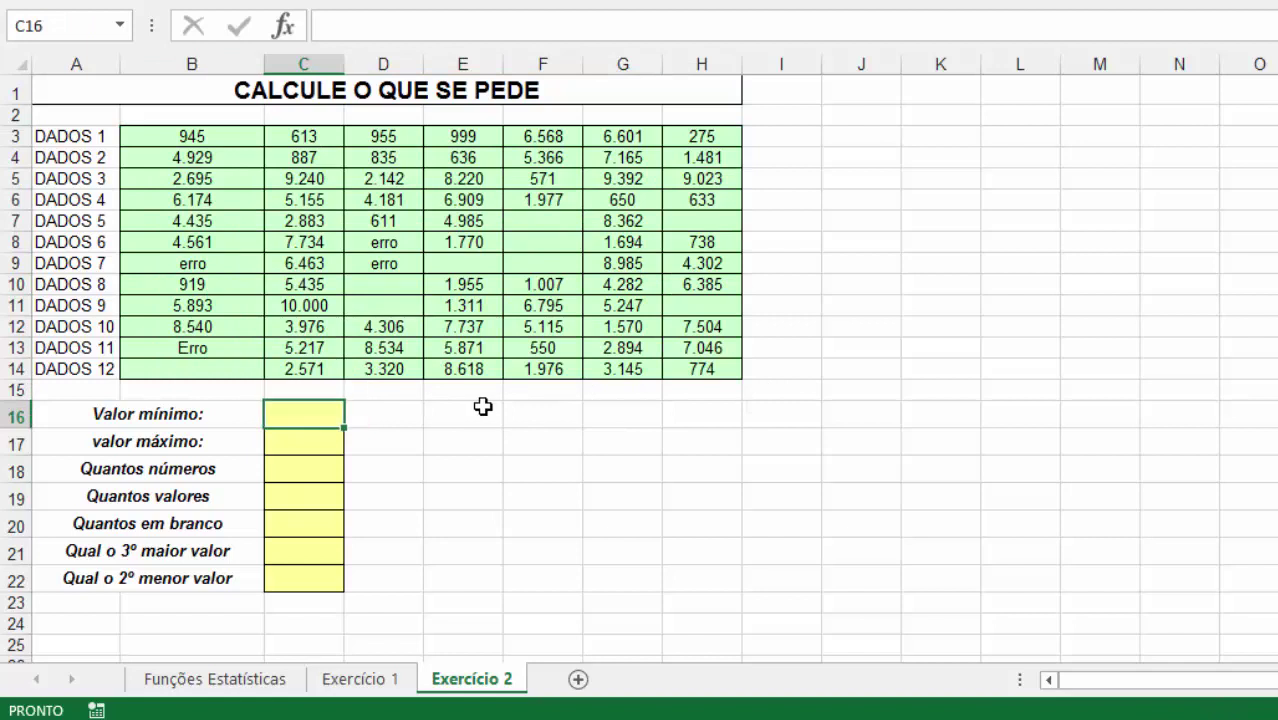
- Enter =MÍNIMO(Amostras2) in C16, returning the minimum 275
{"action": "type", "text": "=mínimo"}
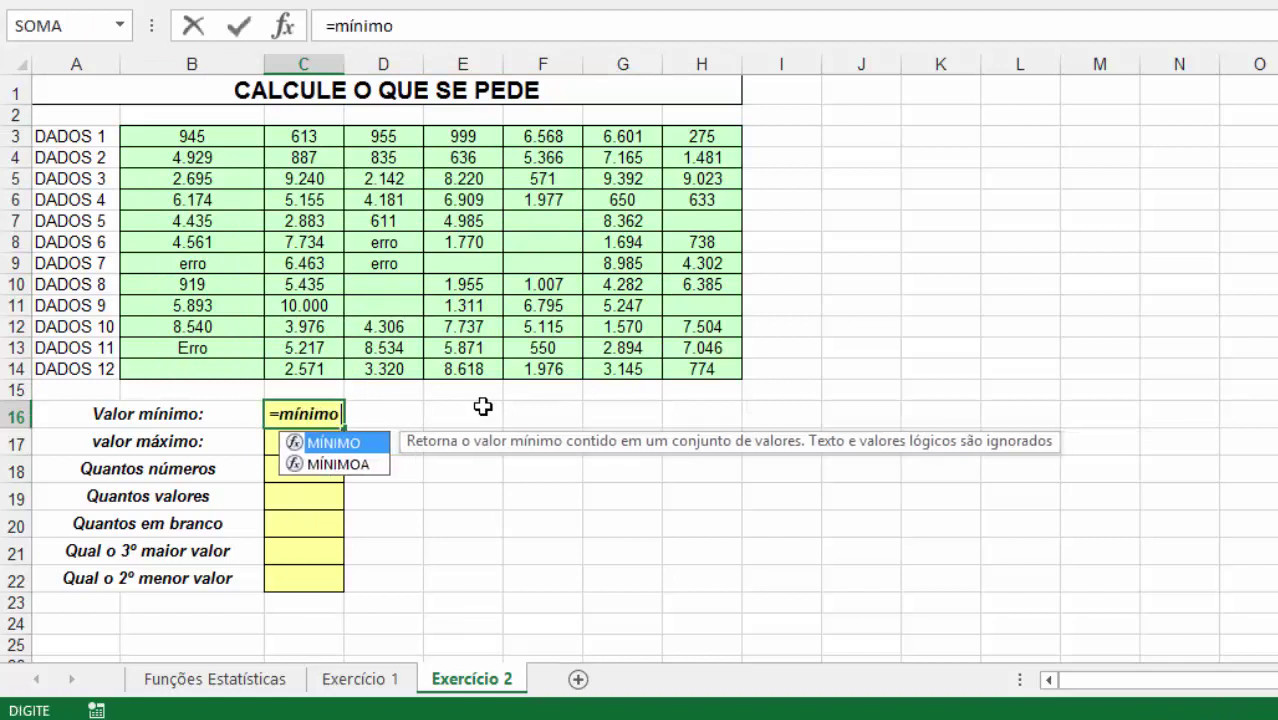
{"action": "type", "text": "("}
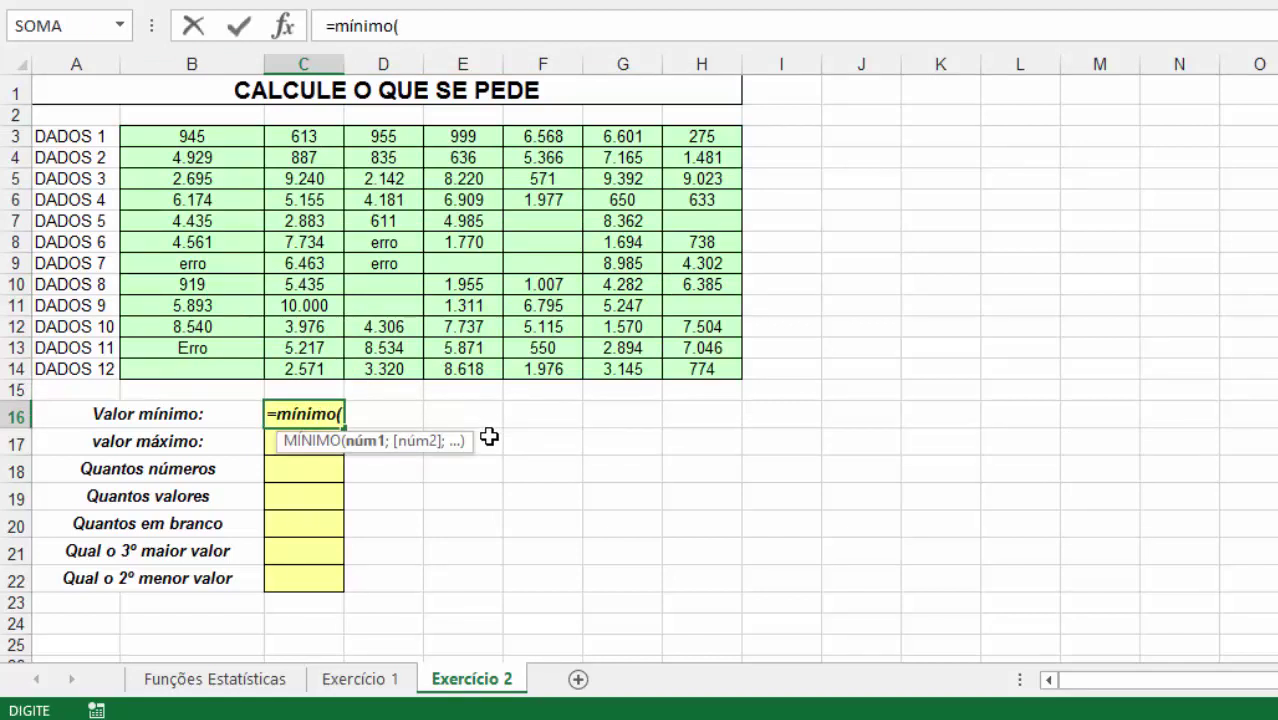
{"action": "type", "text": "amost"}
{"action": "key", "text": "Down"}
{"action": "key", "text": "Tab"}
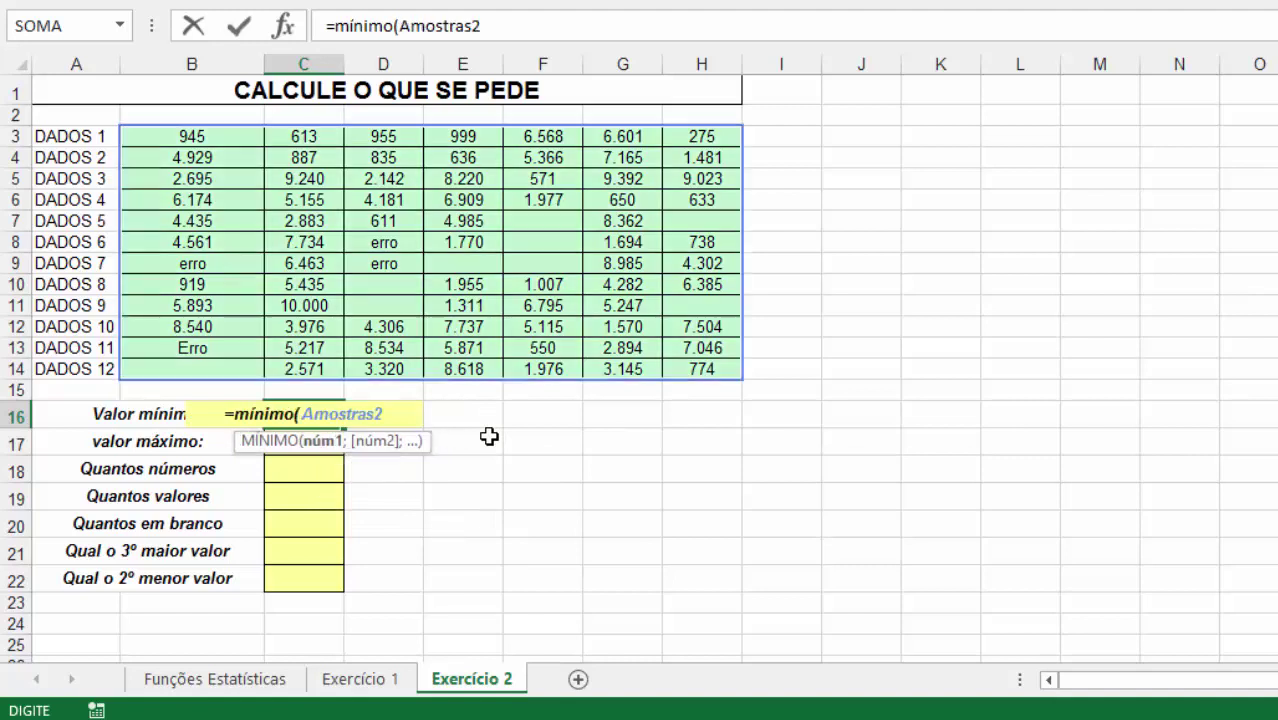
{"action": "key", "text": "Return"}
{"action": "key", "text": "Up"}
- Enter =FÓRMULATEXTO(C16) in D16, fill it to D22, and delete the extra D23 copy
{"action": "key", "text": "Right"}
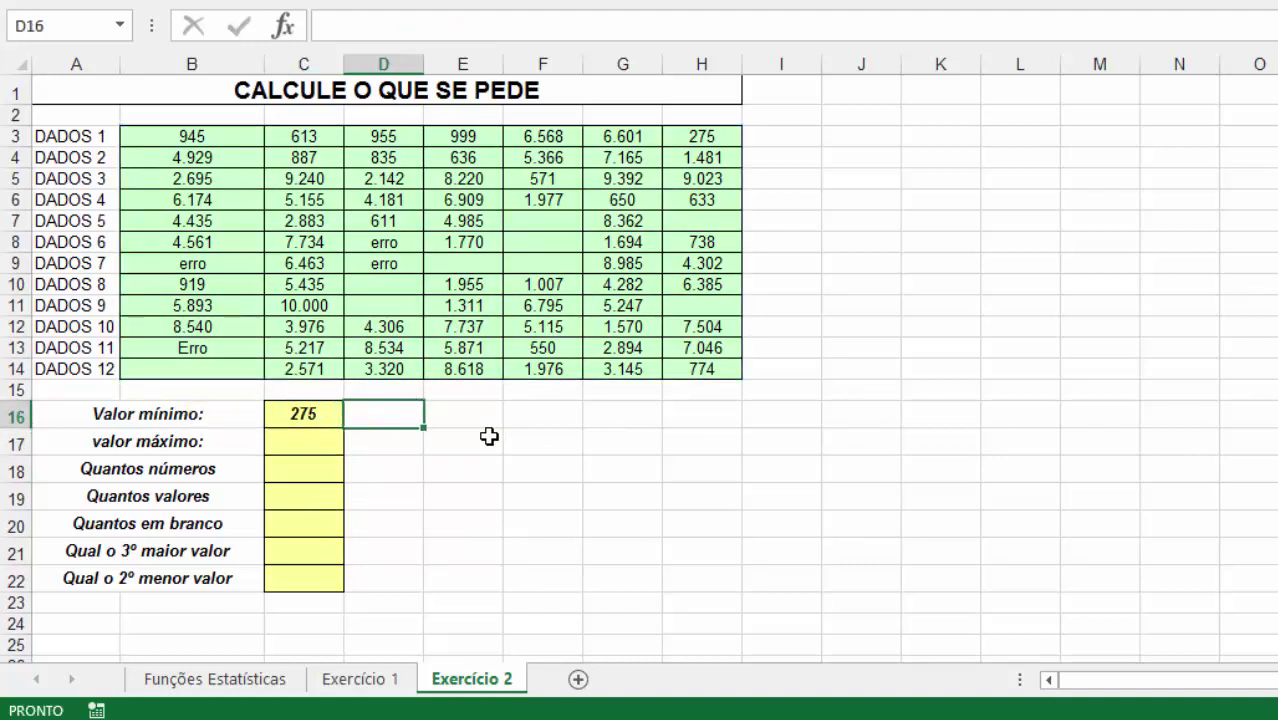
{"action": "type", "text": "=fórm"}
{"action": "key", "text": "Tab"}
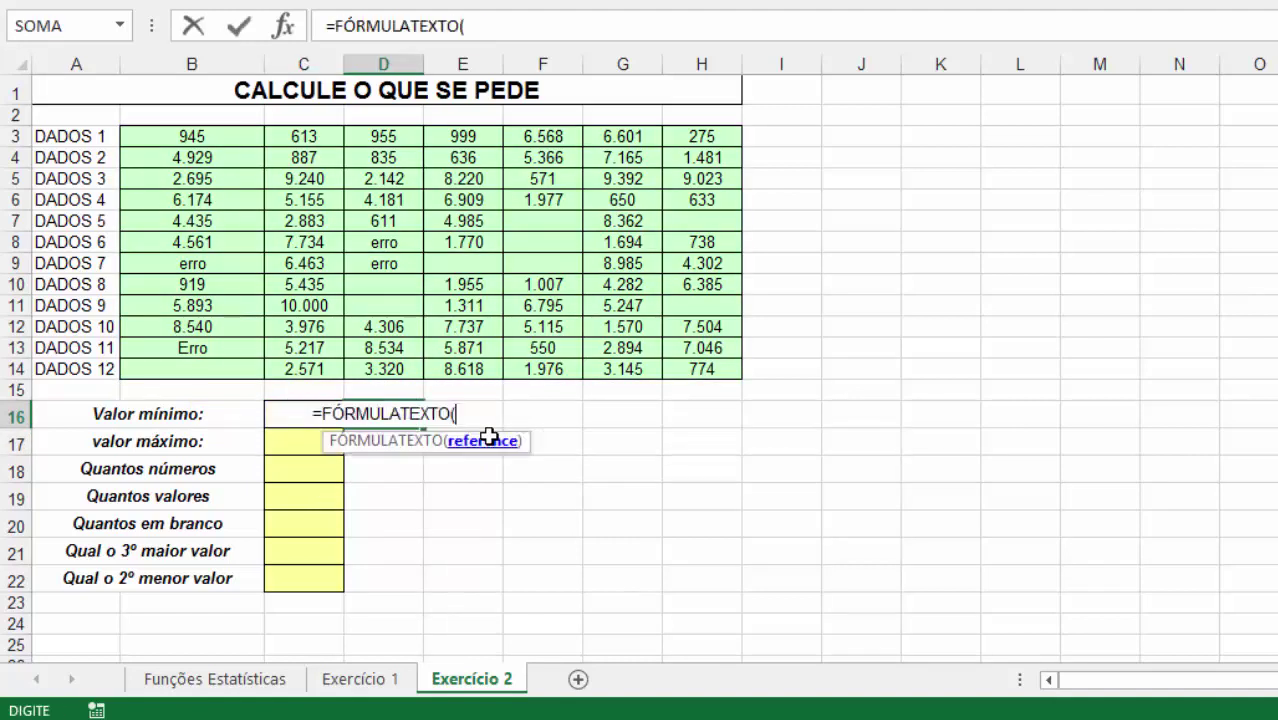
{"action": "type", "text": "C16"}
{"action": "key", "text": "Return"}
{"action": "left_click", "coordinate": [398, 417]}
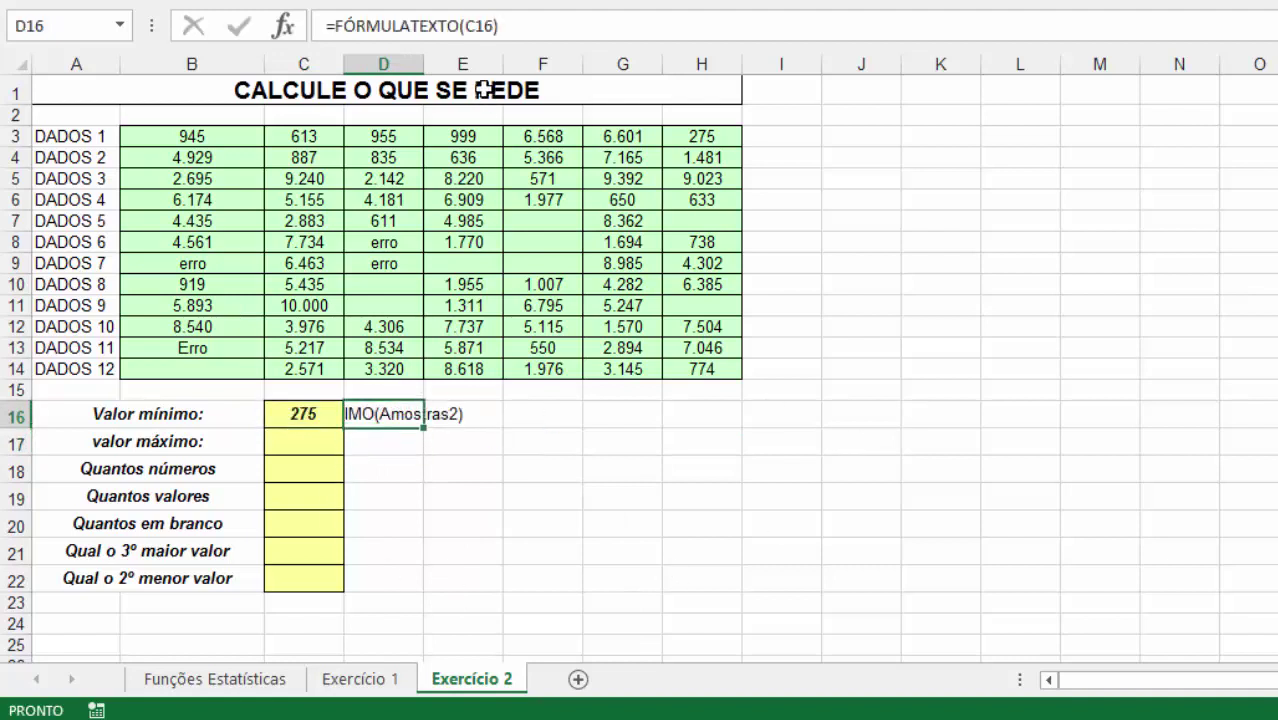
{"action": "left_click_drag", "start_coordinate": [424, 428], "coordinate": [422, 606]}
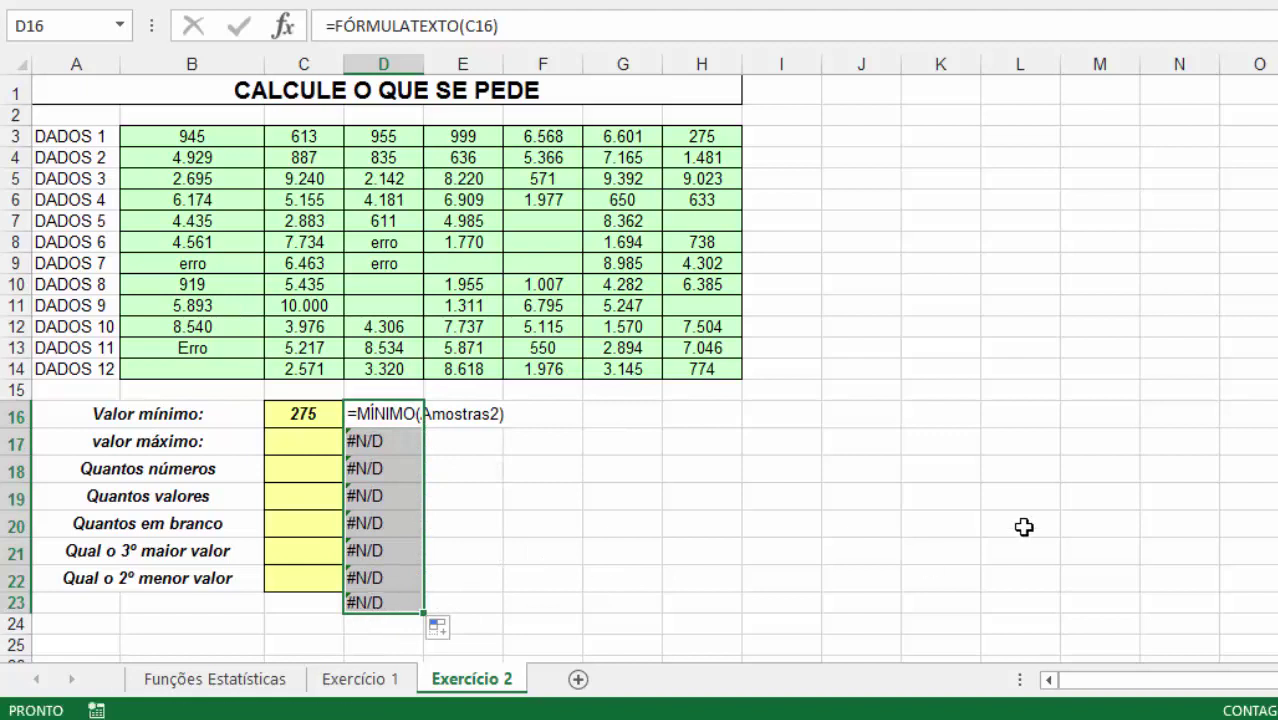
{"action": "key", "text": "Down"}
{"action": "key", "text": "Down"}
{"action": "key", "text": "Down"}
{"action": "key", "text": "Down"}
{"action": "key", "text": "Down"}
{"action": "key", "text": "Down"}
{"action": "key", "text": "Delete"}
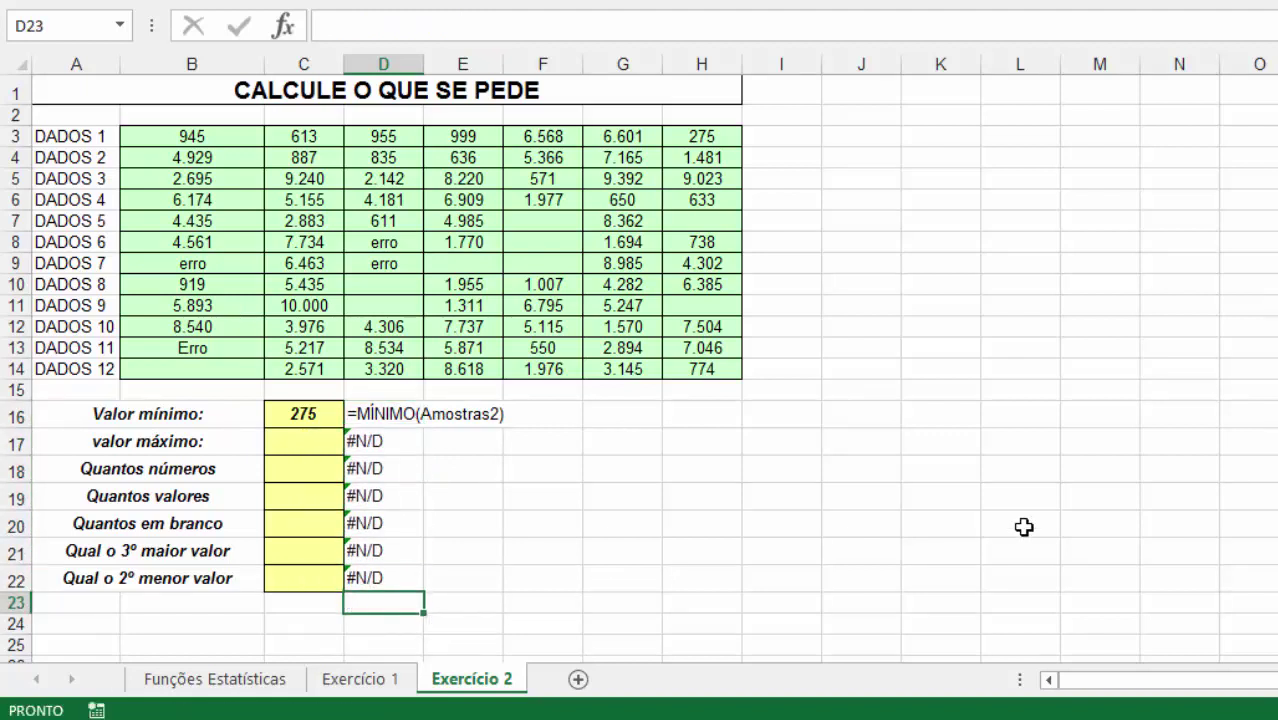
{"action": "key", "text": "Up"}
{"action": "key", "text": "Up"}
{"action": "key", "text": "Up"}
{"action": "key", "text": "Left"}
{"action": "key", "text": "Up"}
{"action": "key", "text": "Up"}
{"action": "key", "text": "Up"}
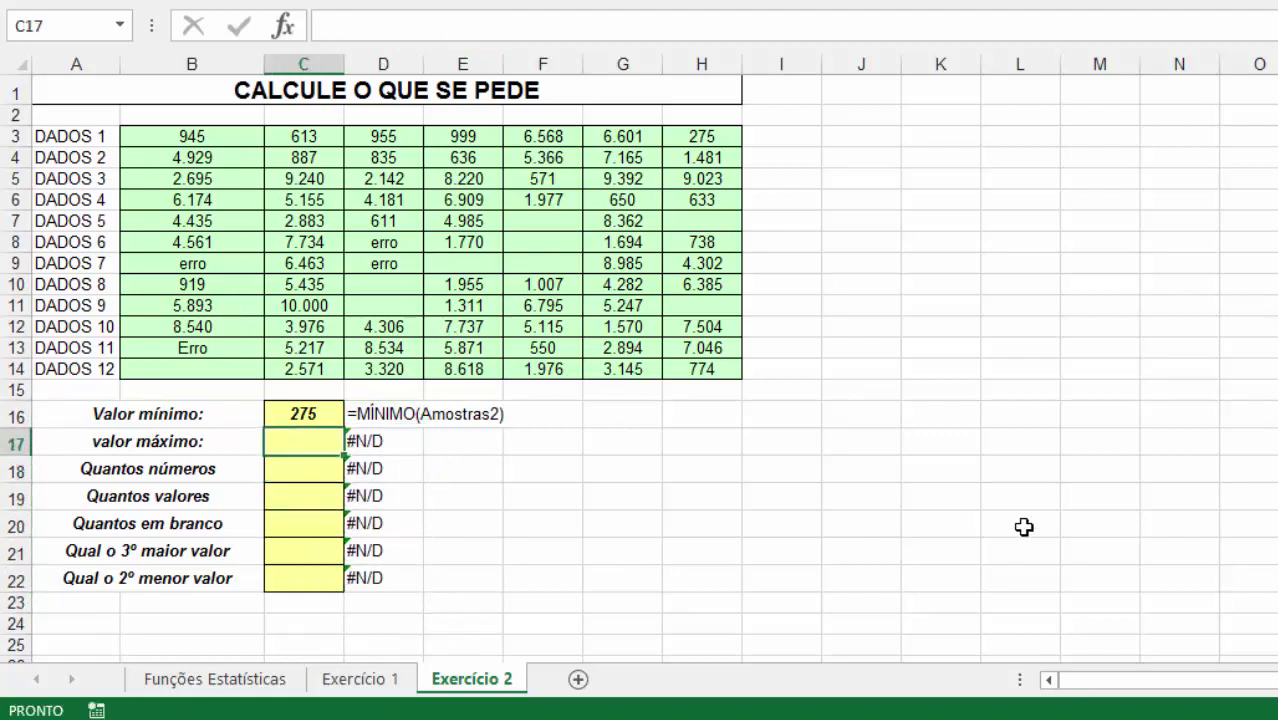
- Enter =MÁXIMO(Amostras2) in C17, correcting the range name to clear the #NOME? error
{"action": "type", "text": "=máxim"}
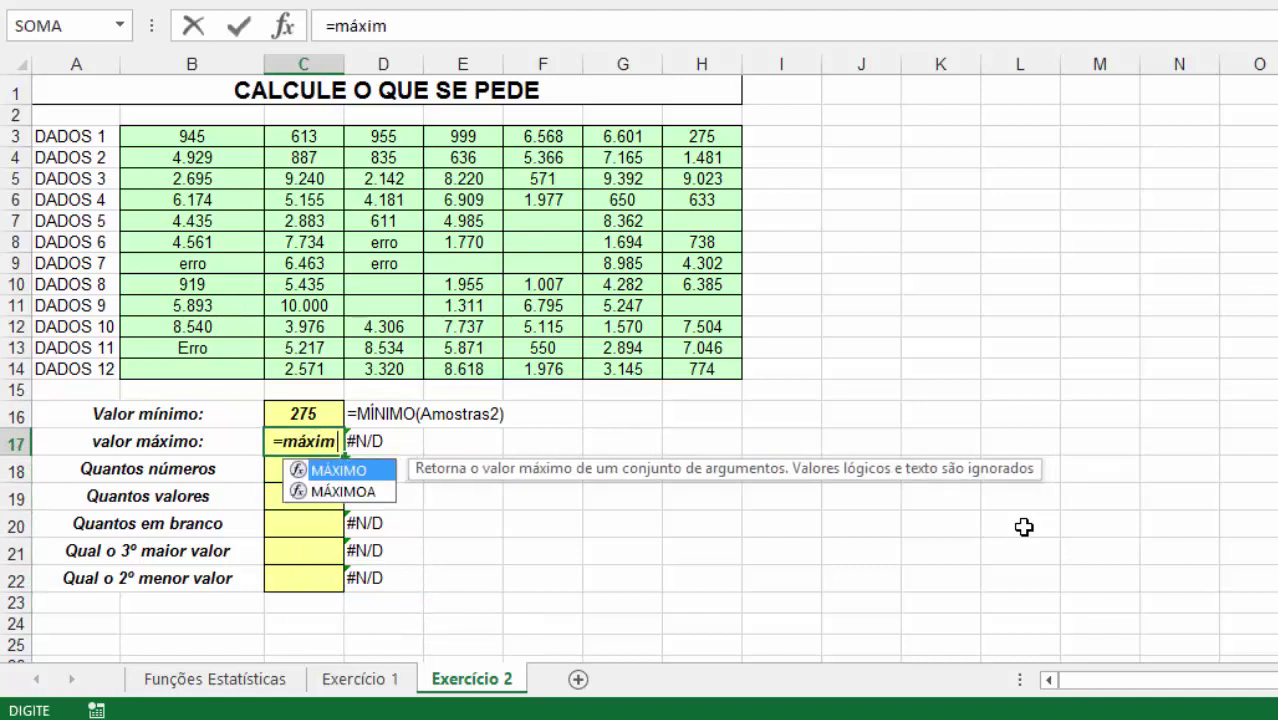
{"action": "type", "text": "o("}
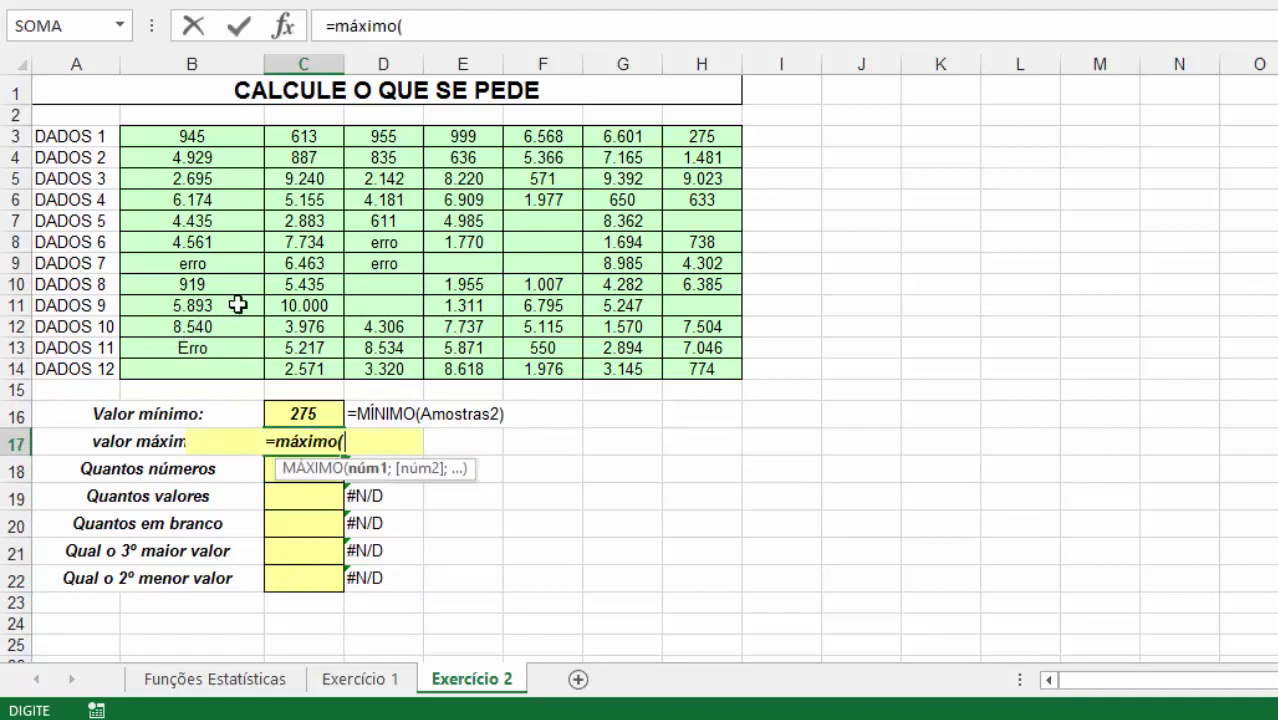
{"action": "type", "text": "amos"}
{"action": "key", "text": "Down"}
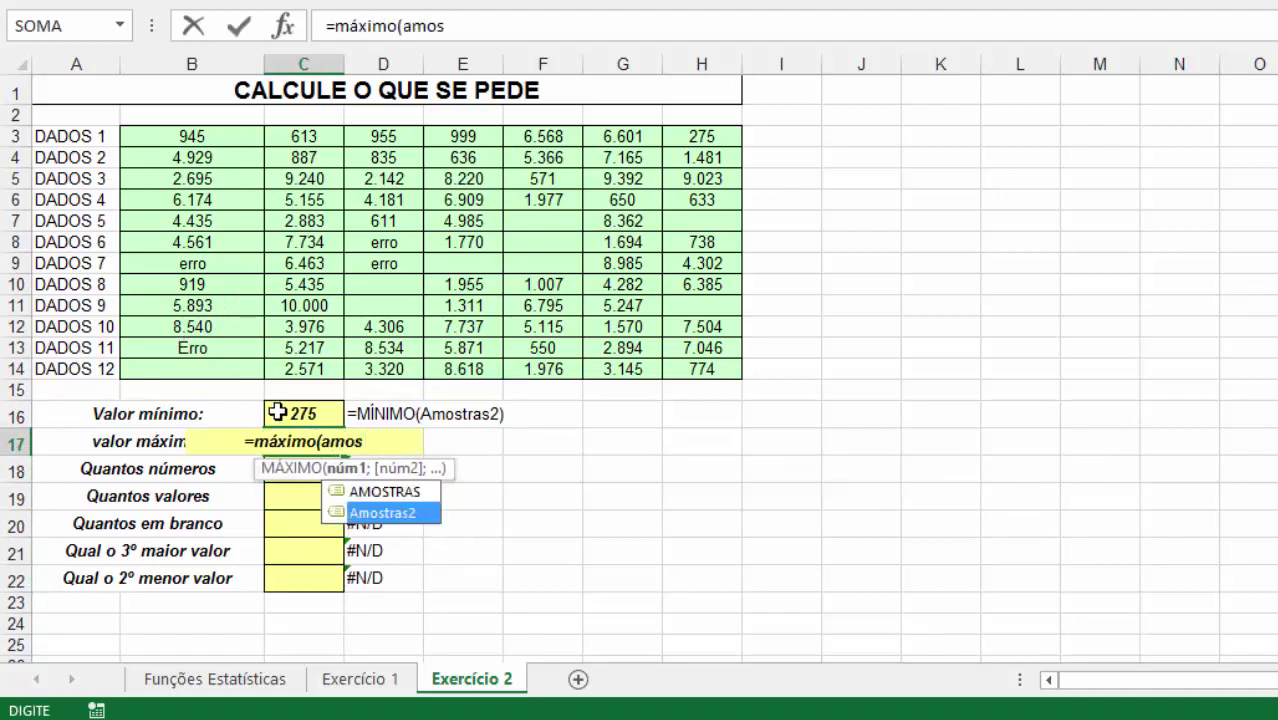
{"action": "key", "text": "Return"}
{"action": "key", "text": "Up"}
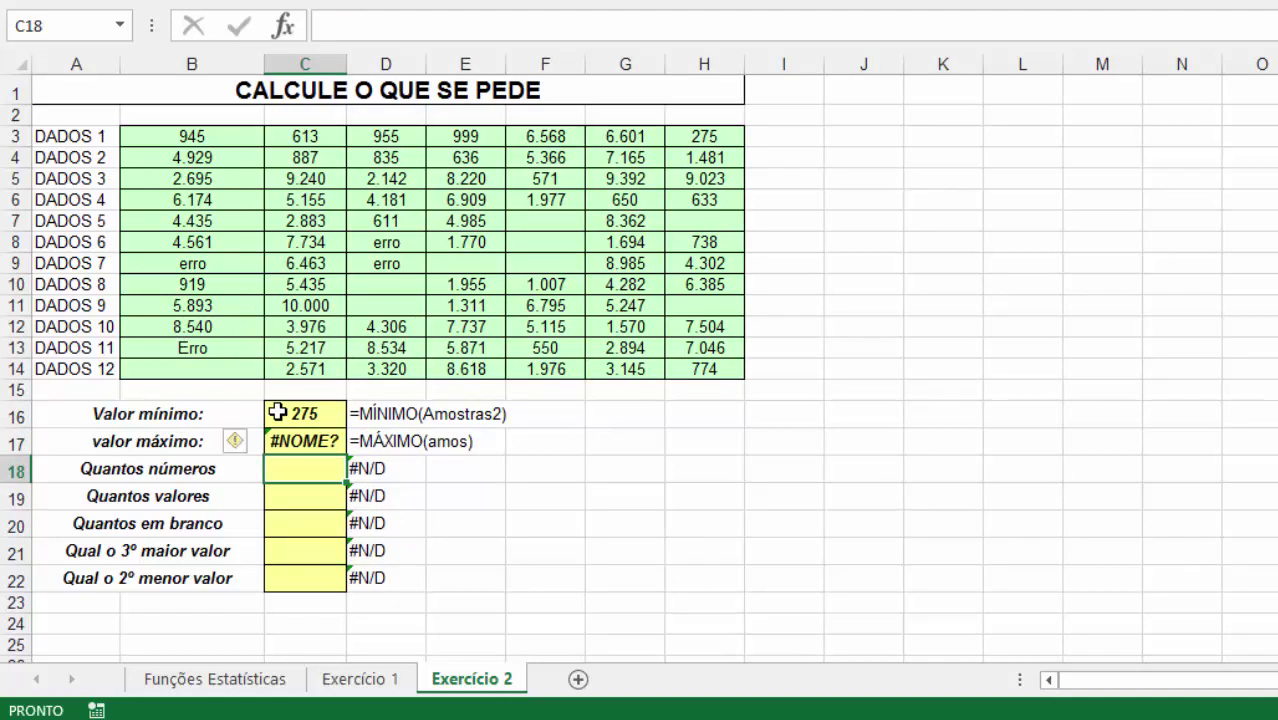
{"action": "key", "text": "F2"}
{"action": "type", "text": "tra"}
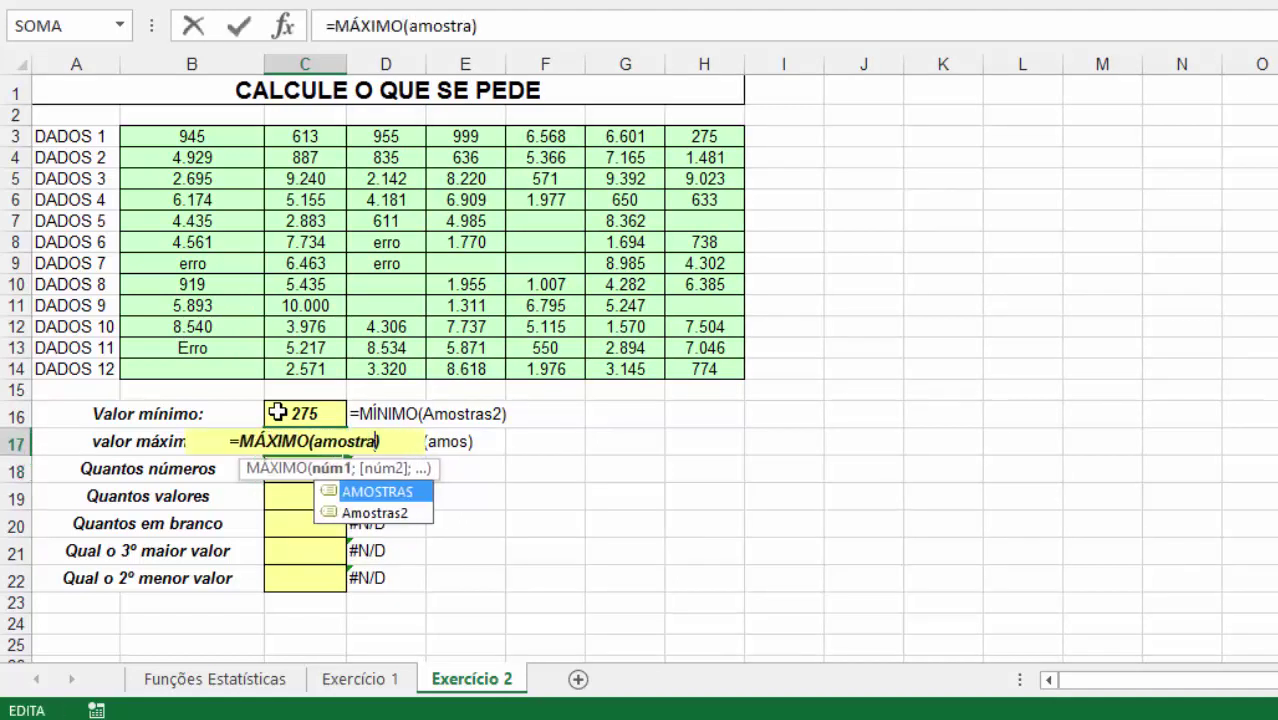
{"action": "type", "text": "s2"}
{"action": "key", "text": "Return"}
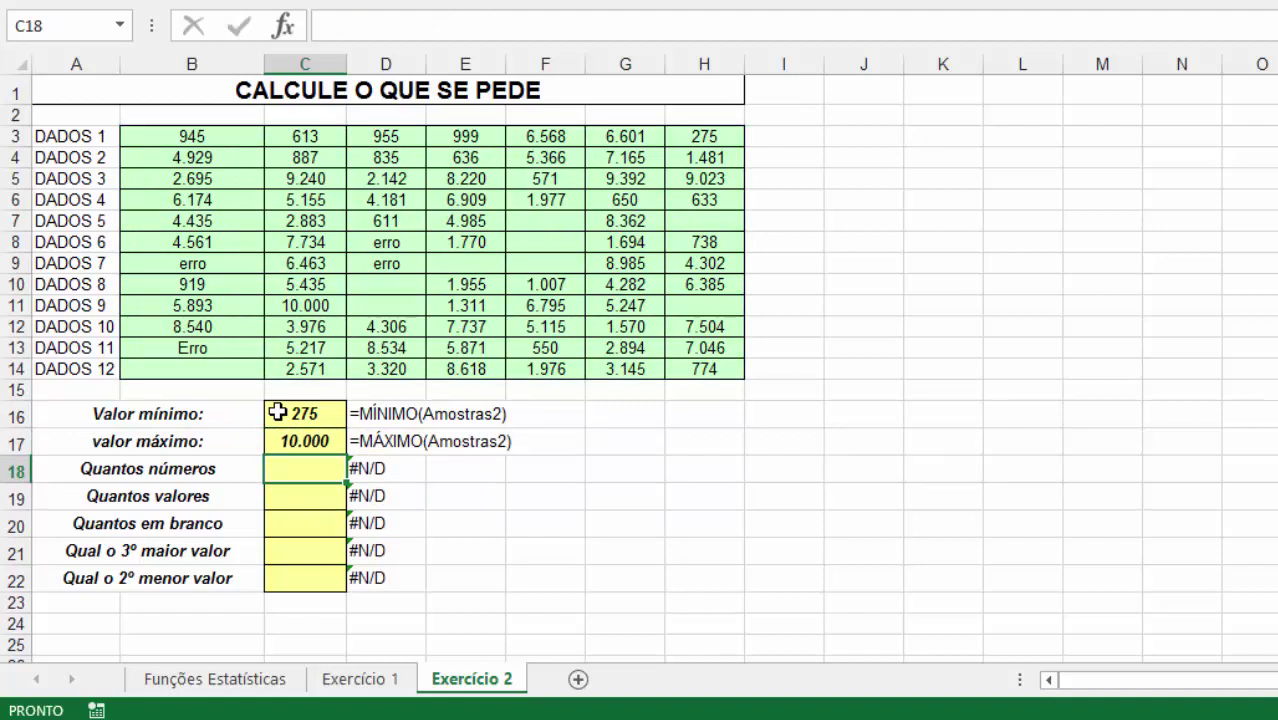
- Enter =CONT.NÚM(Amostras2) in C18 and =CONT.VALORES(Amostras2) in C19, giving 71 and 75
{"action": "type", "text": "="}
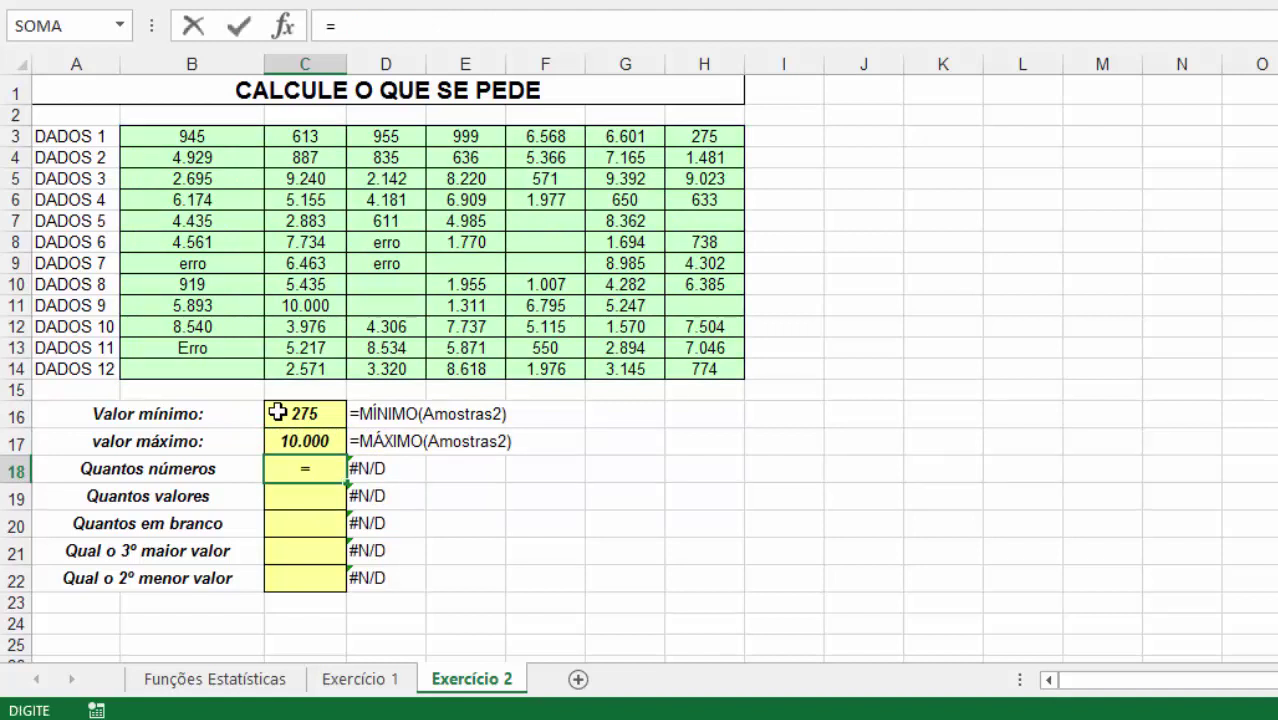
{"action": "type", "text": "cont.nú"}
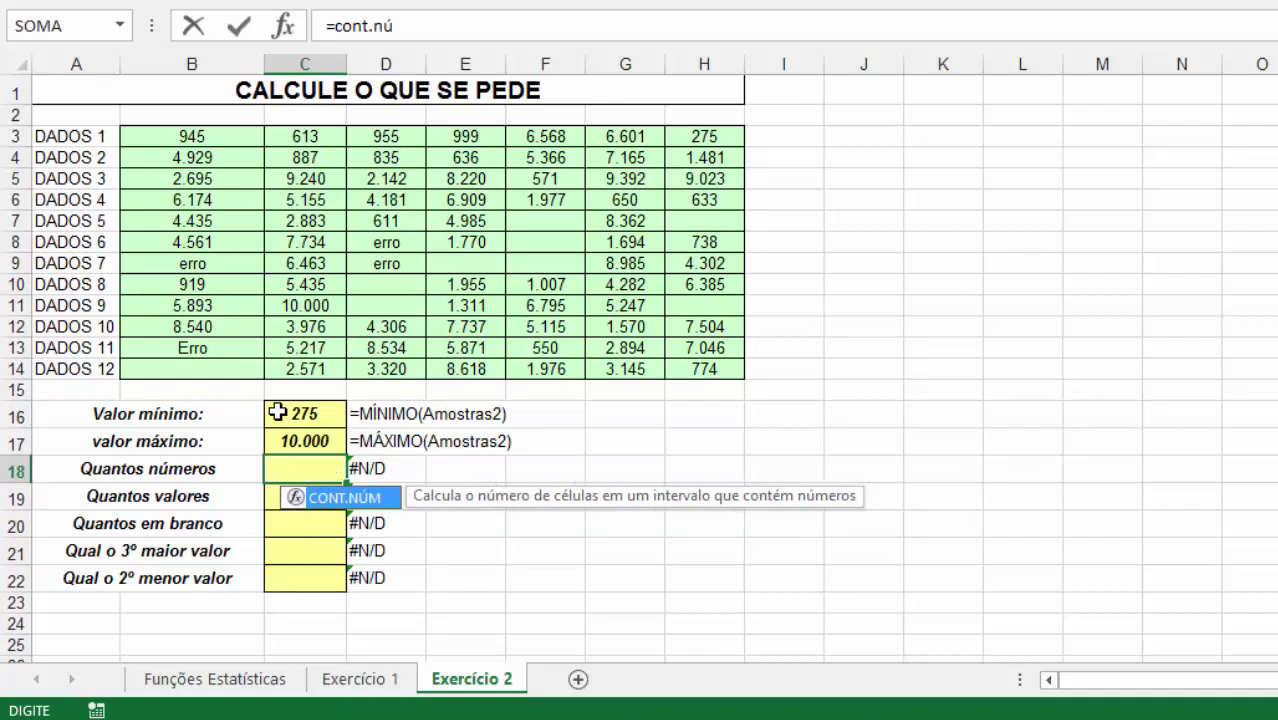
{"action": "type", "text": "m("}
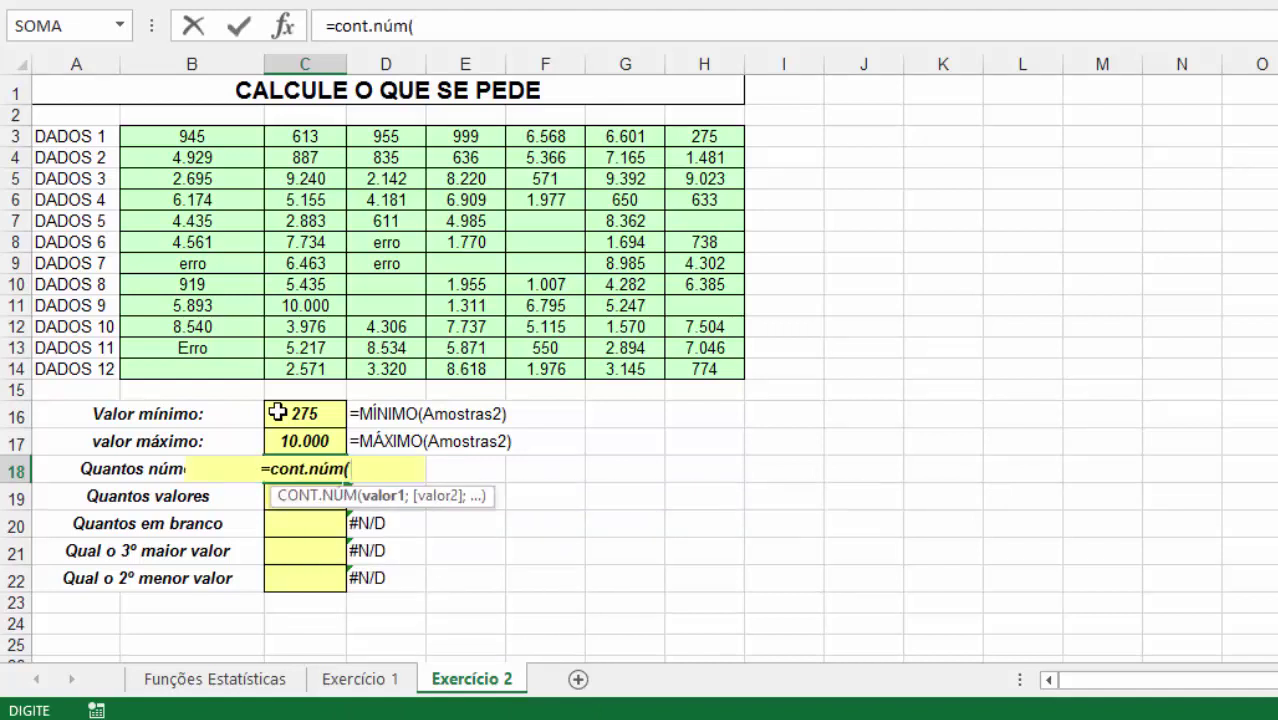
{"action": "type", "text": "amostras2"}
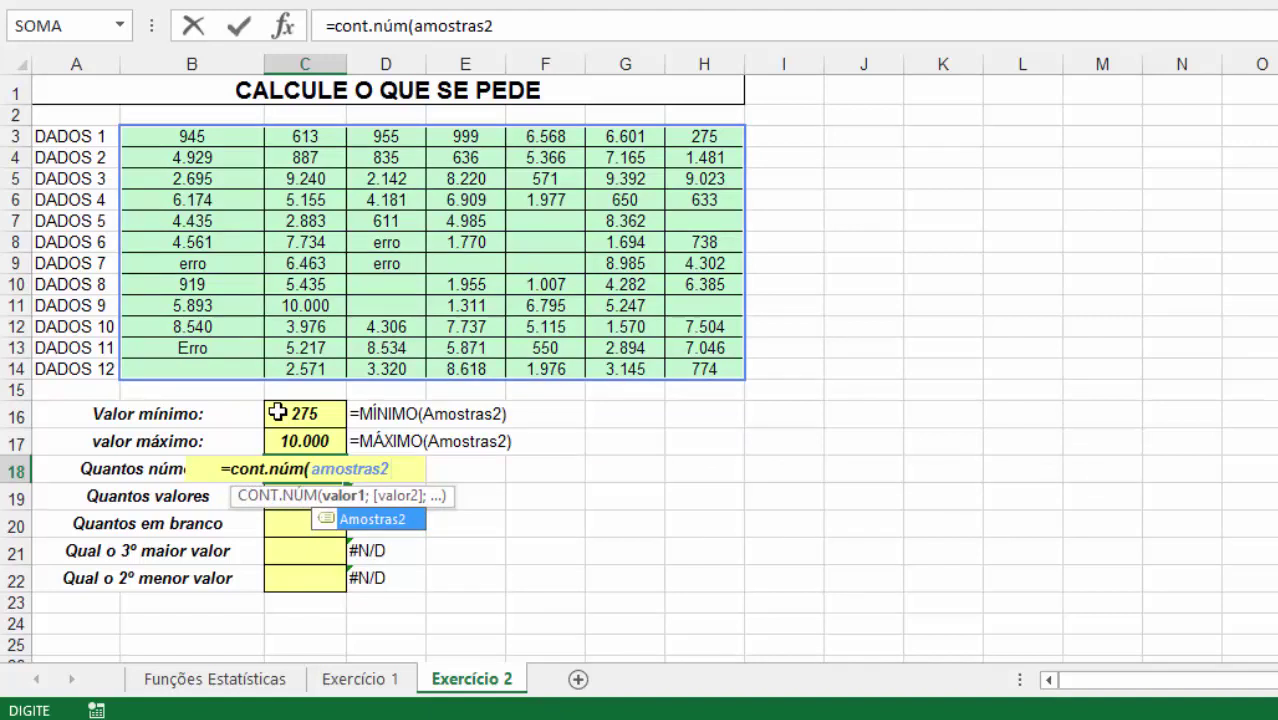
{"action": "key", "text": "Return"}
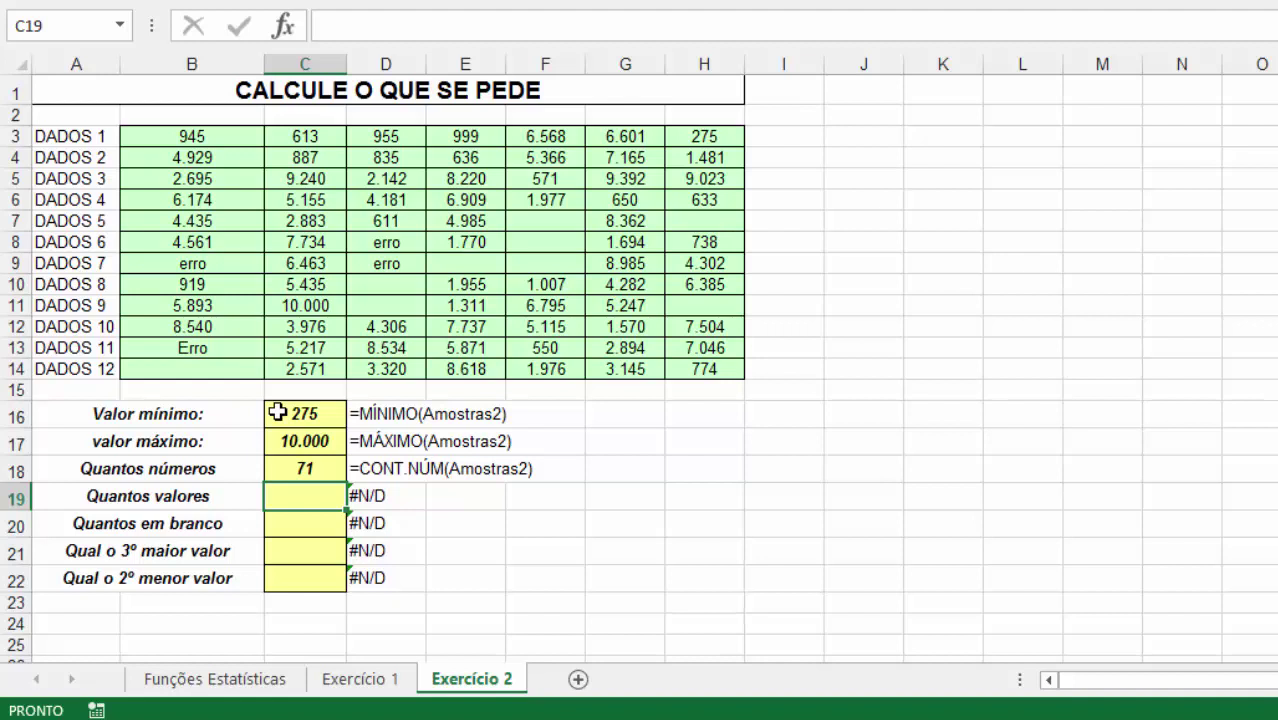
{"action": "type", "text": "="}
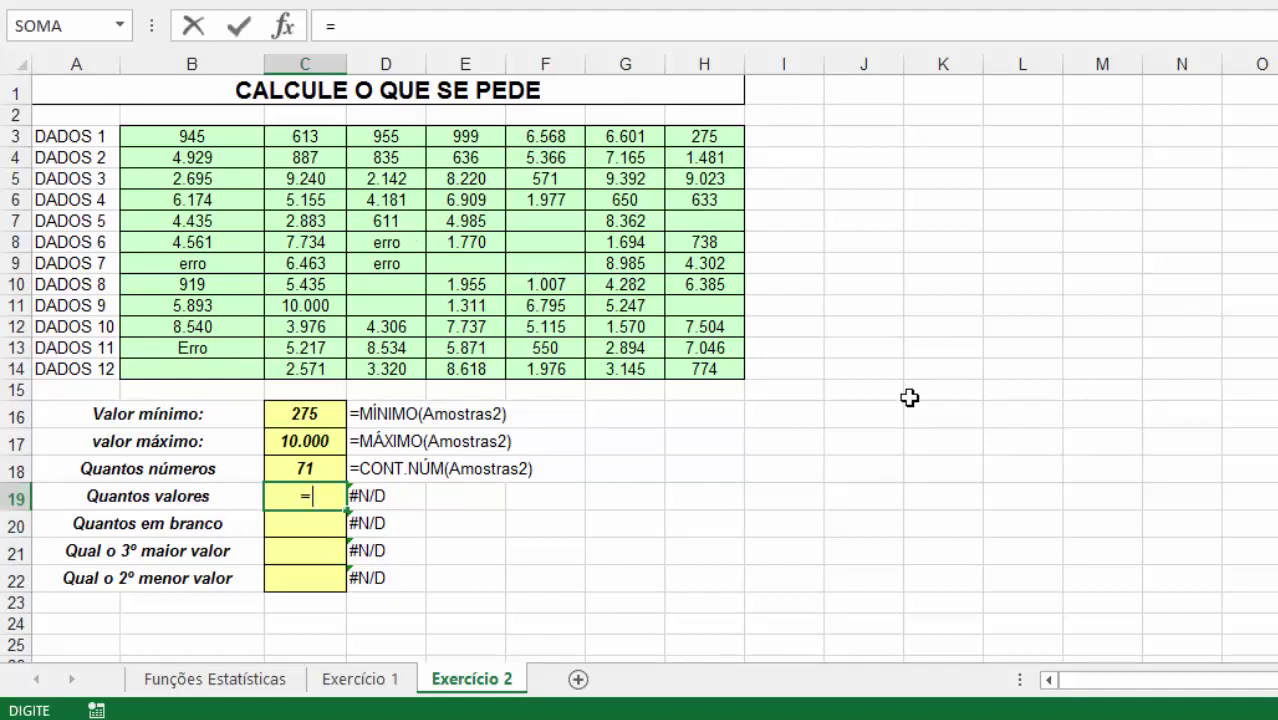
{"action": "type", "text": "cont.valor"}
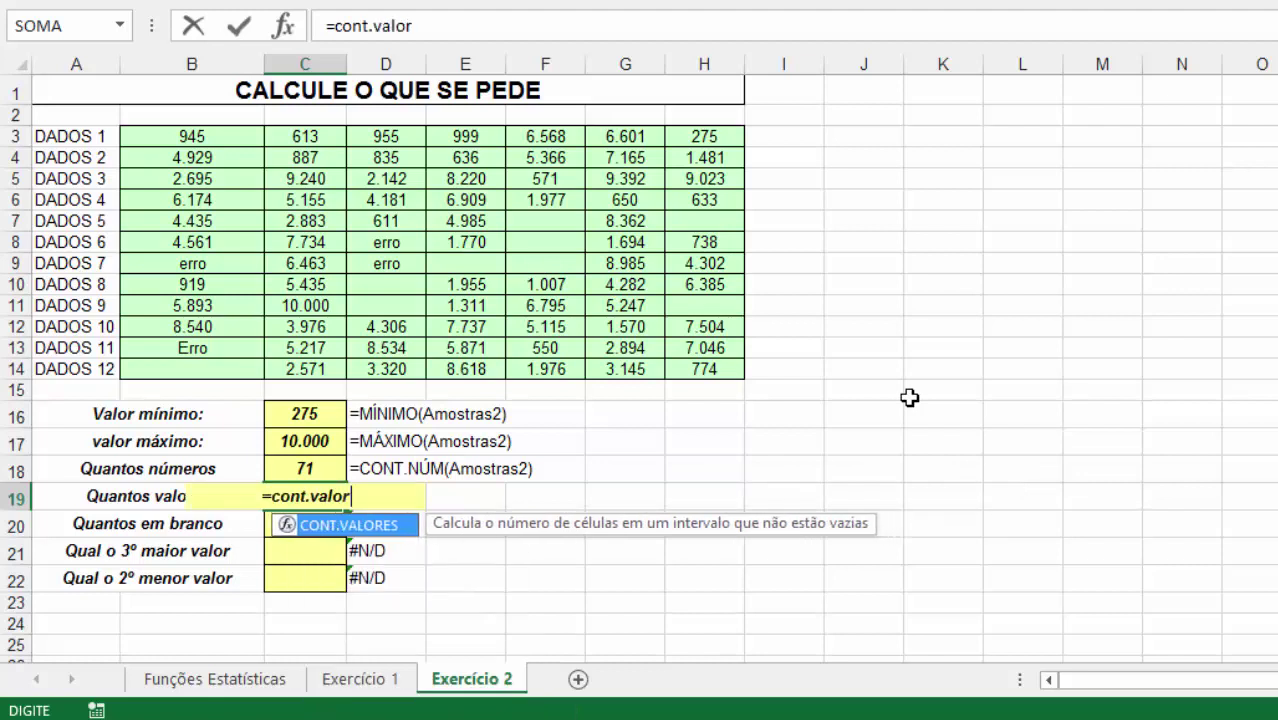
{"action": "type", "text": "es("}
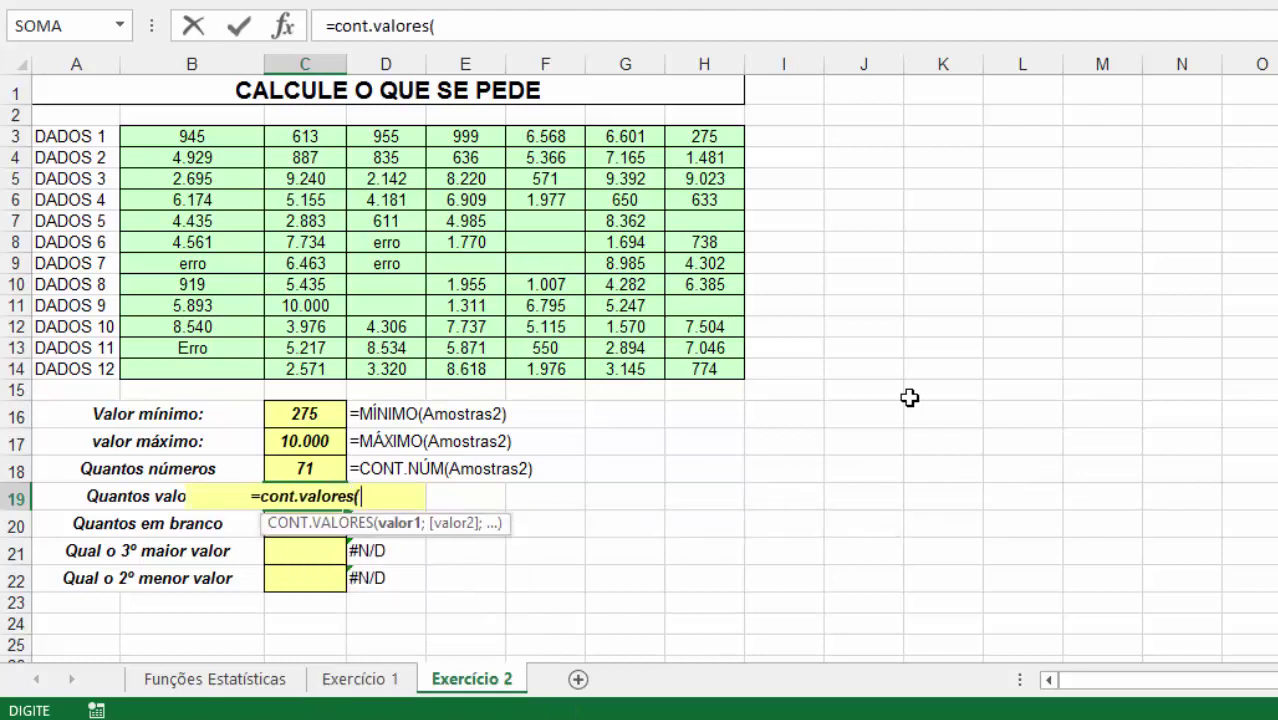
{"action": "type", "text": "amos"}
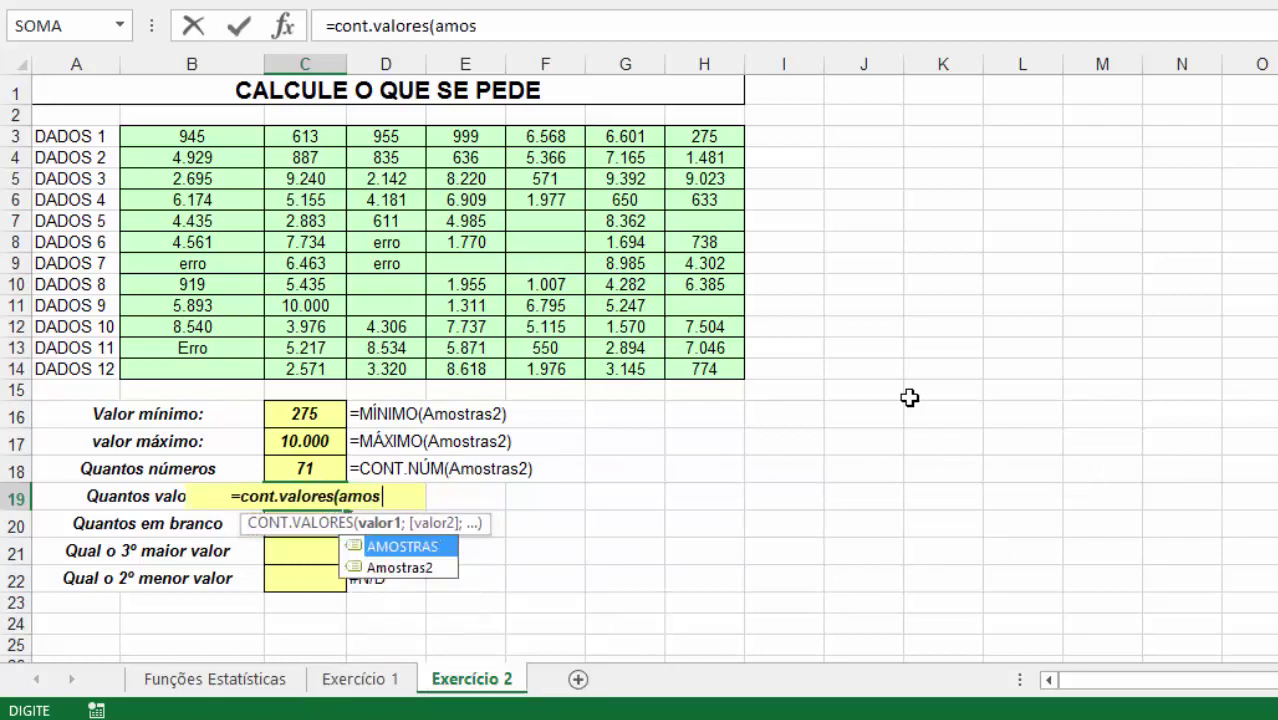
{"action": "key", "text": "Down"}
{"action": "key", "text": "Tab"}
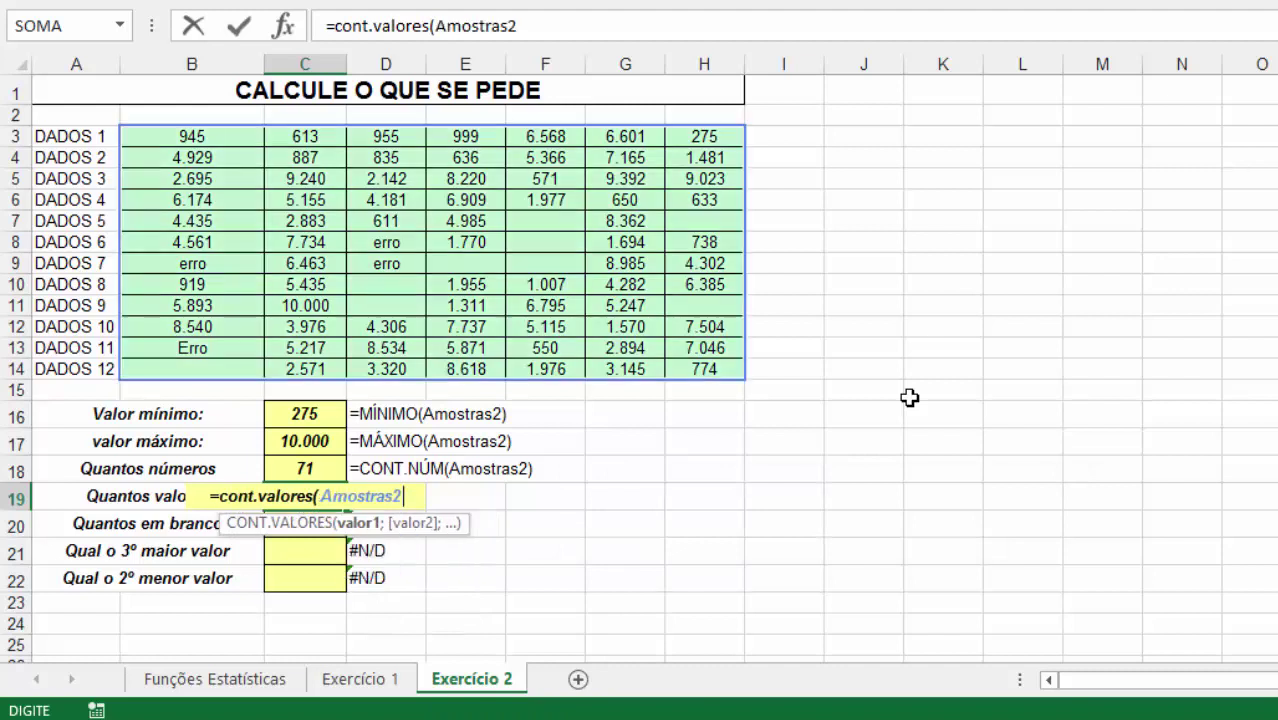
{"action": "key", "text": "Return"}
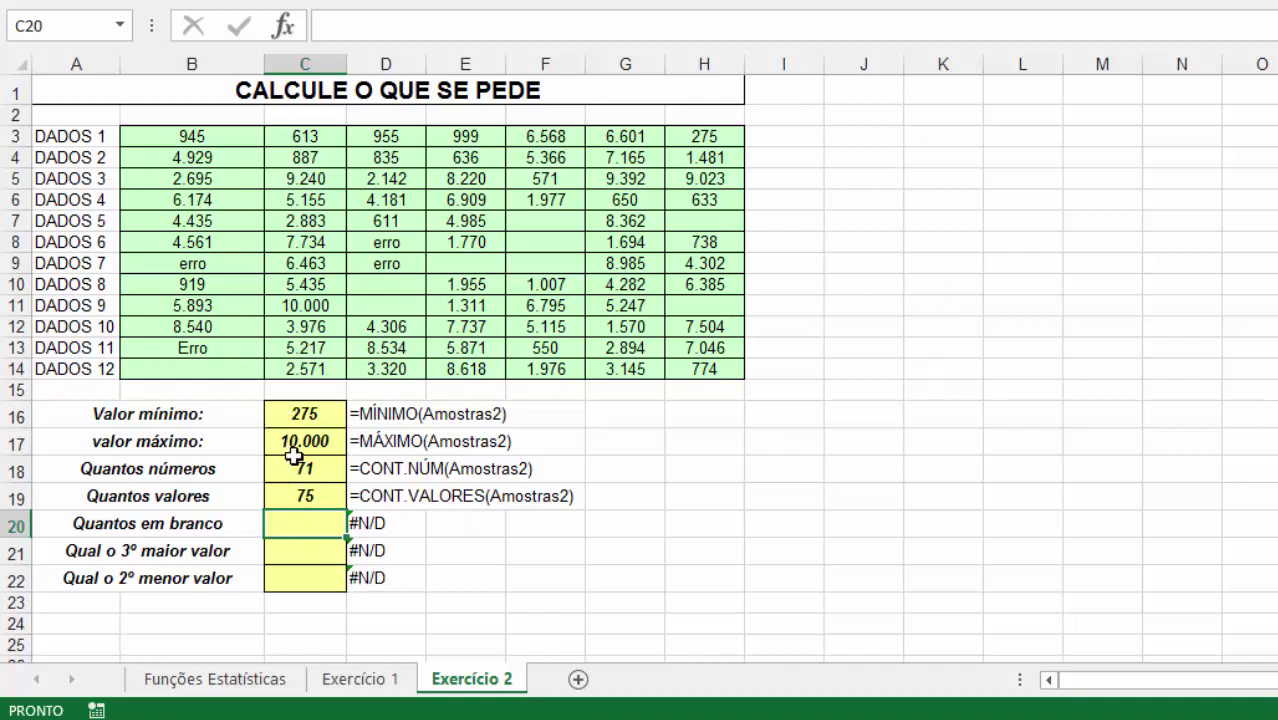
- Check the MÍNIMO formula in C16 without changing it, then move to C20
{"action": "left_click", "coordinate": [305, 419]}
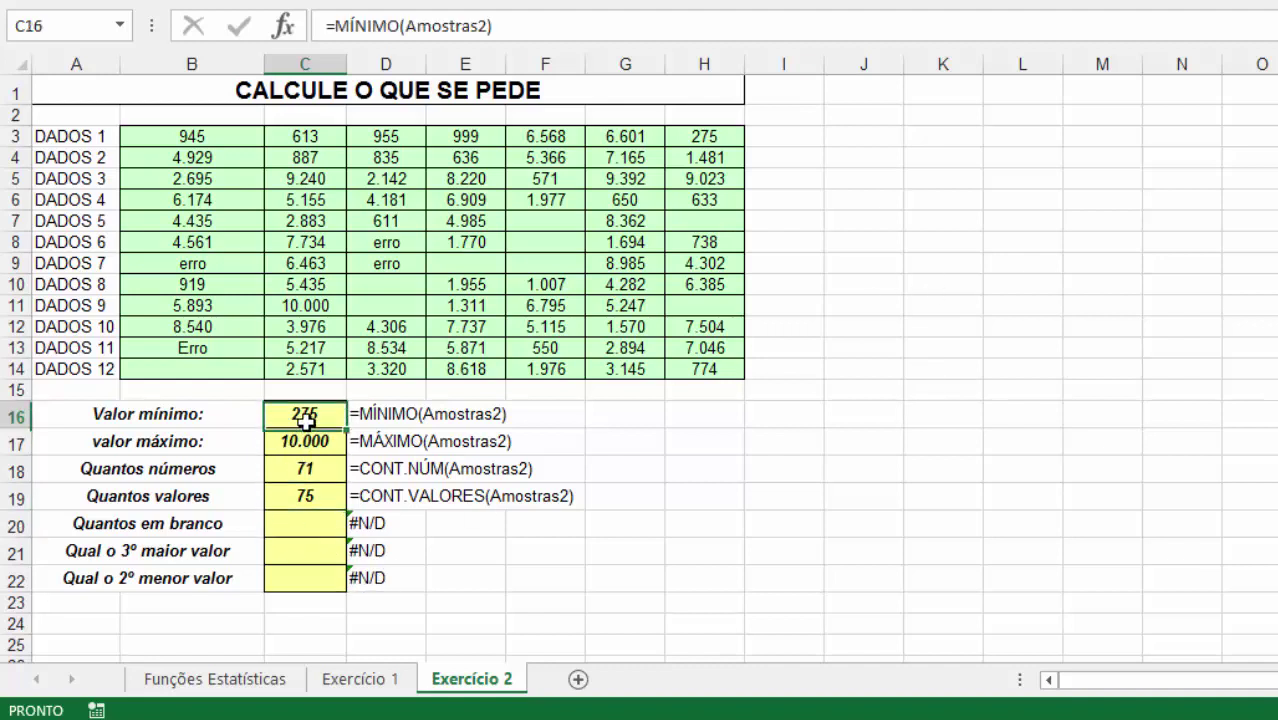
{"action": "double_click", "coordinate": [305, 417]}
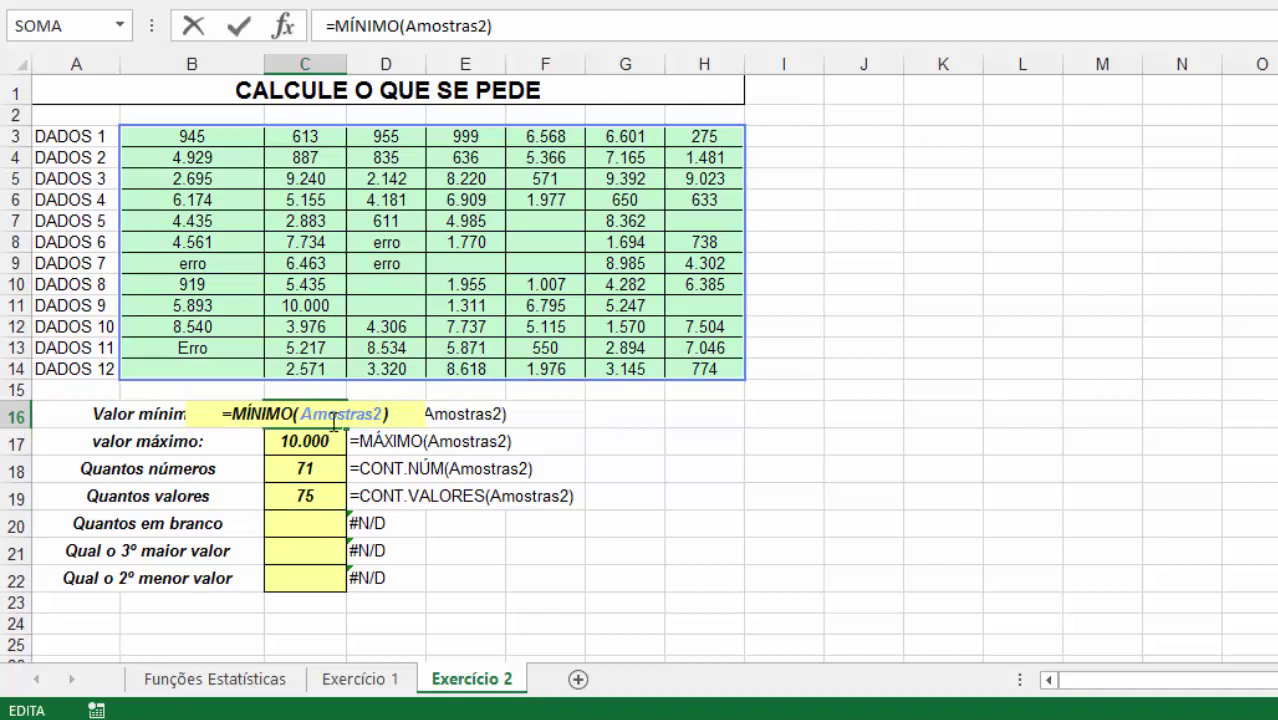
{"action": "key", "text": "Escape"}
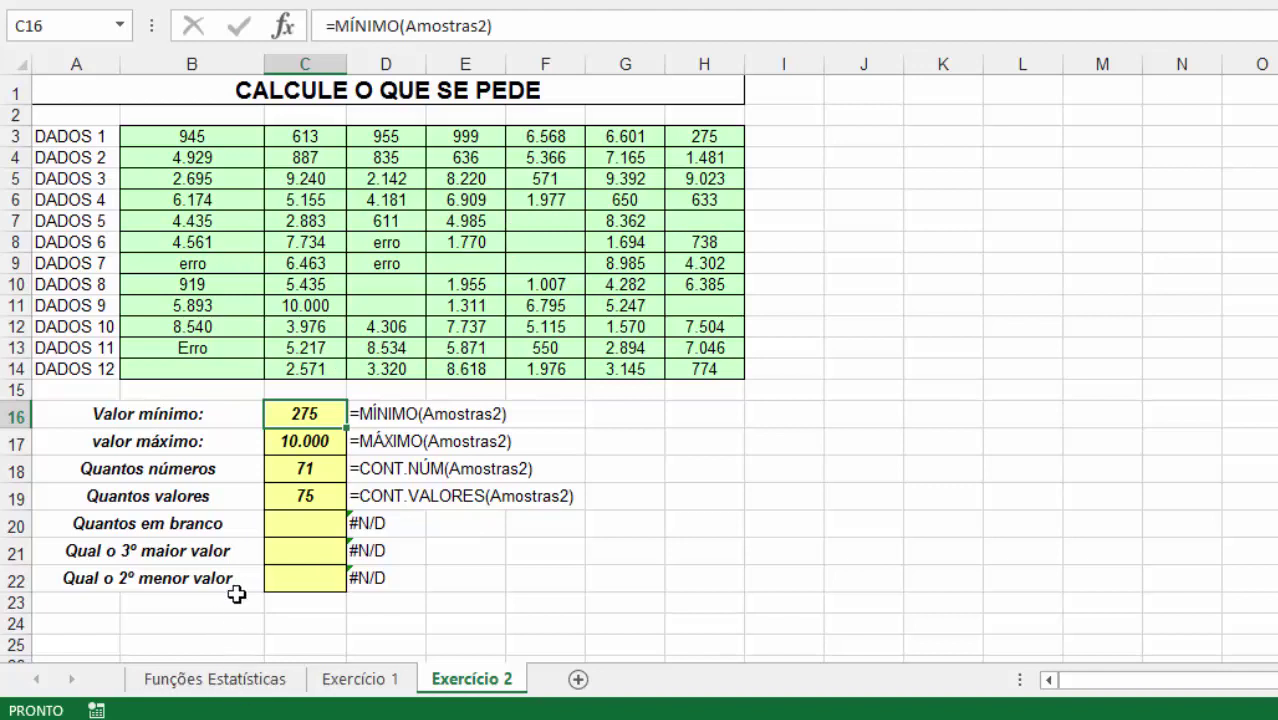
{"action": "left_click", "coordinate": [290, 523]}
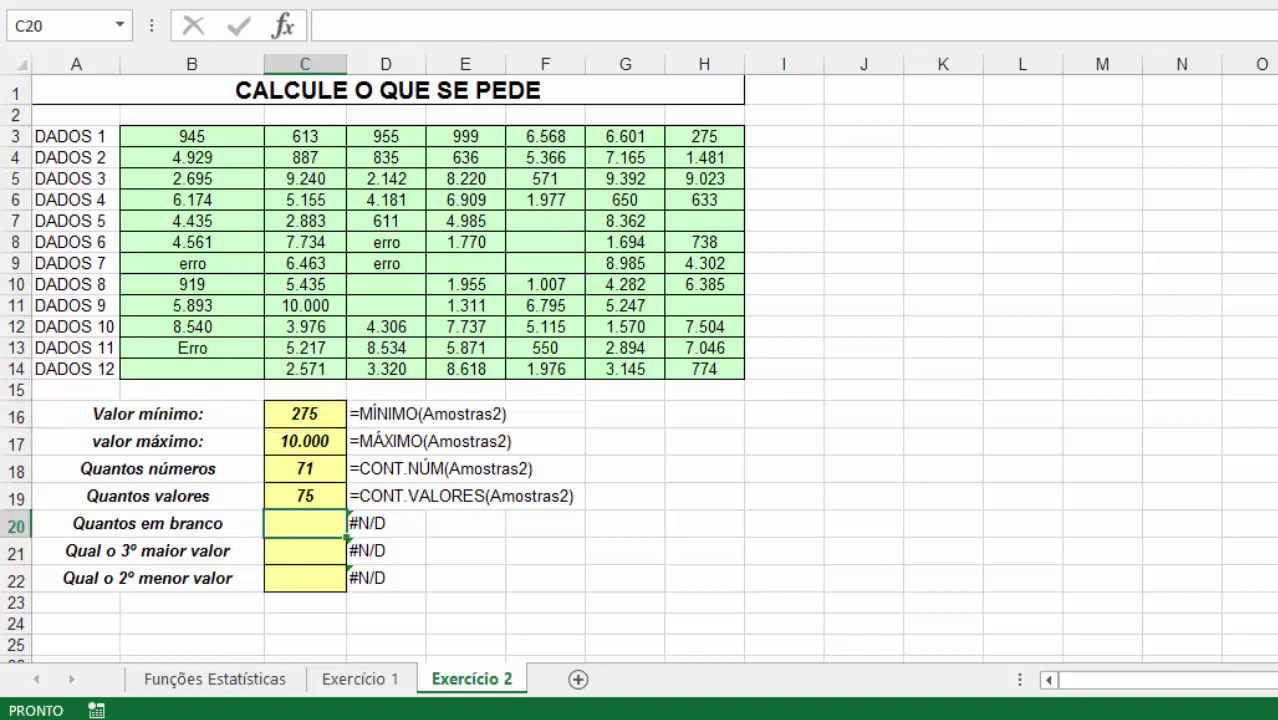
- Enter =CONTAR.VAZIO(Amostras2) in C20, returning 9, and start the MAIOR formula in C21
{"action": "type", "text": "=conta"}
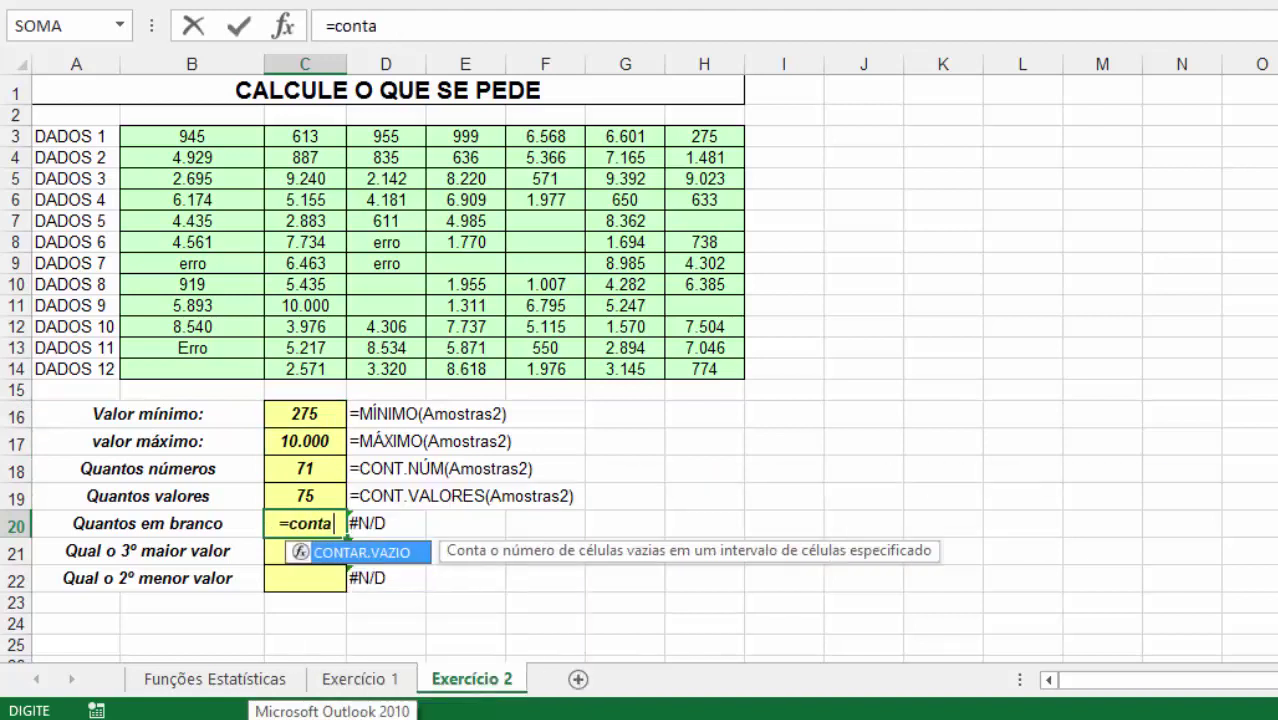
{"action": "type", "text": "r.vazio"}
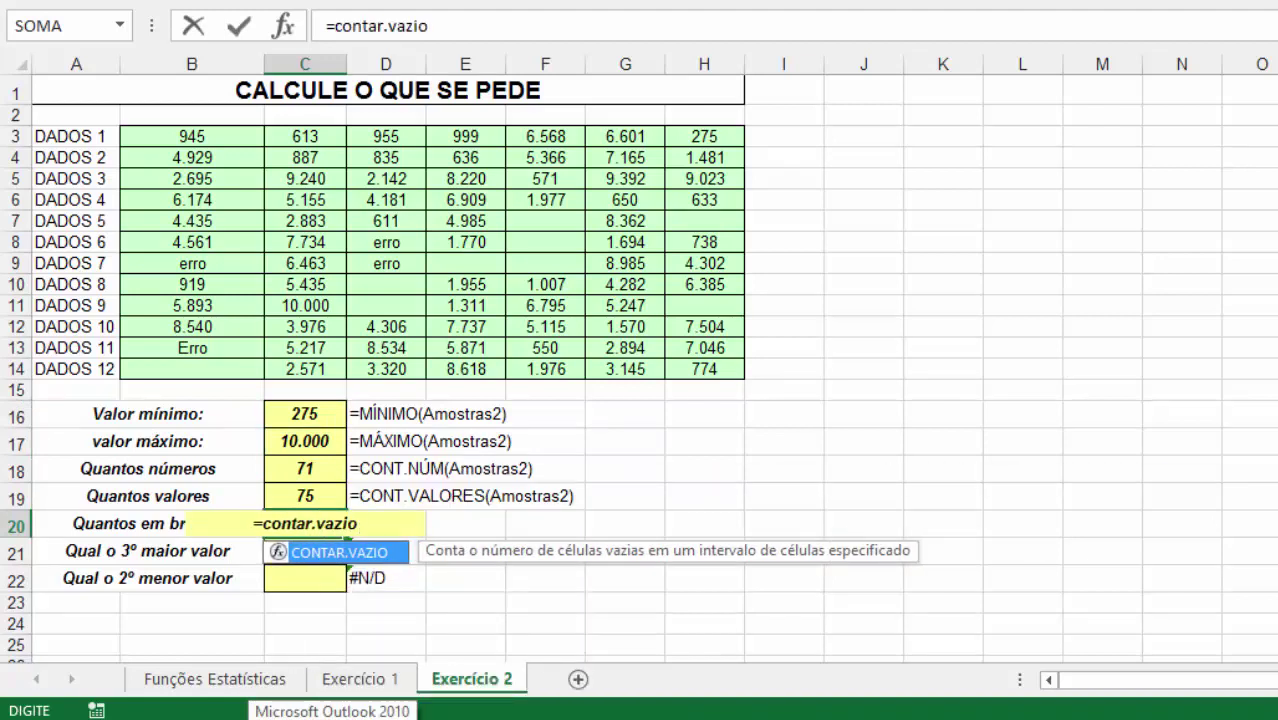
{"action": "type", "text": "("}
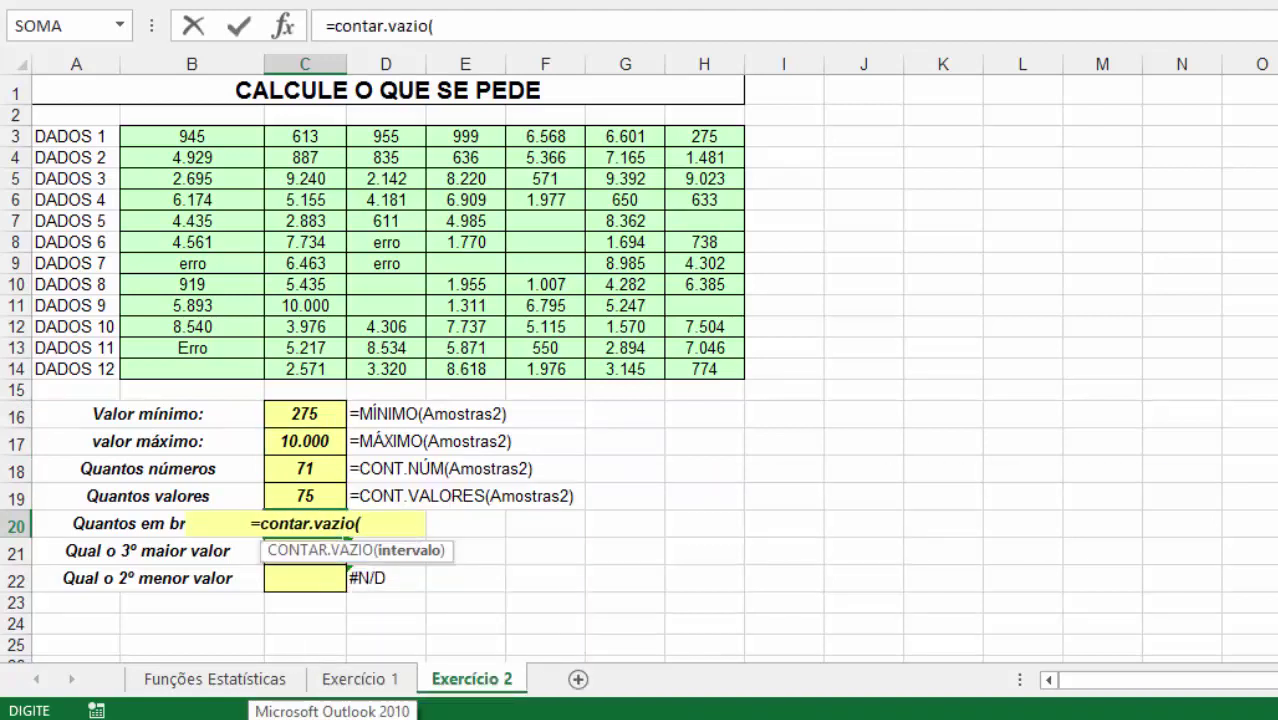
{"action": "type", "text": "amost"}
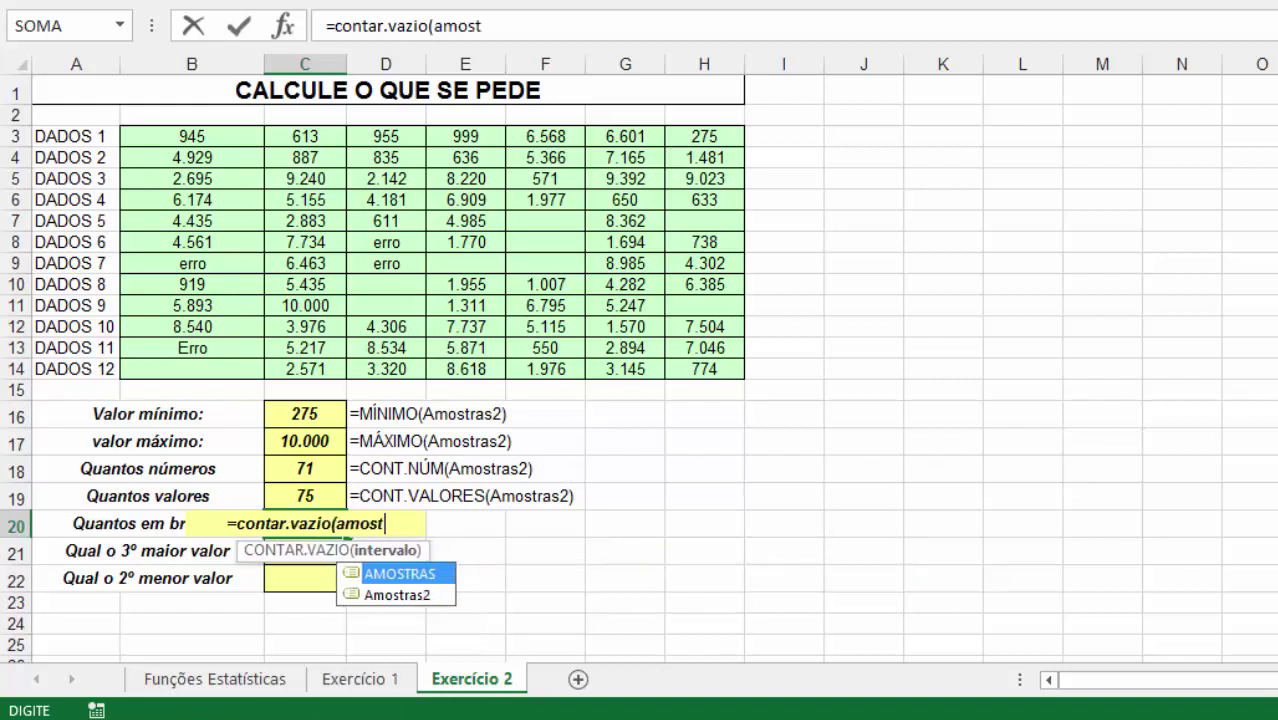
{"action": "key", "text": "Tab"}
{"action": "key", "text": "Return"}
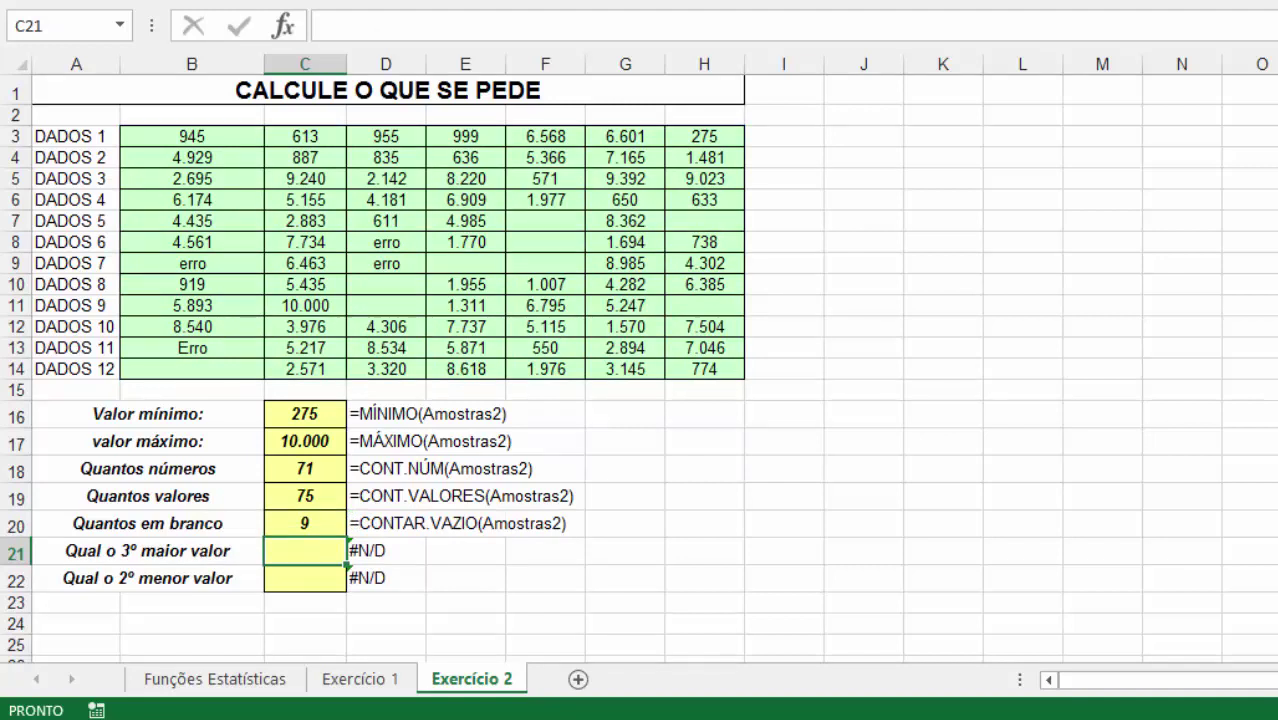
{"action": "type", "text": "="}
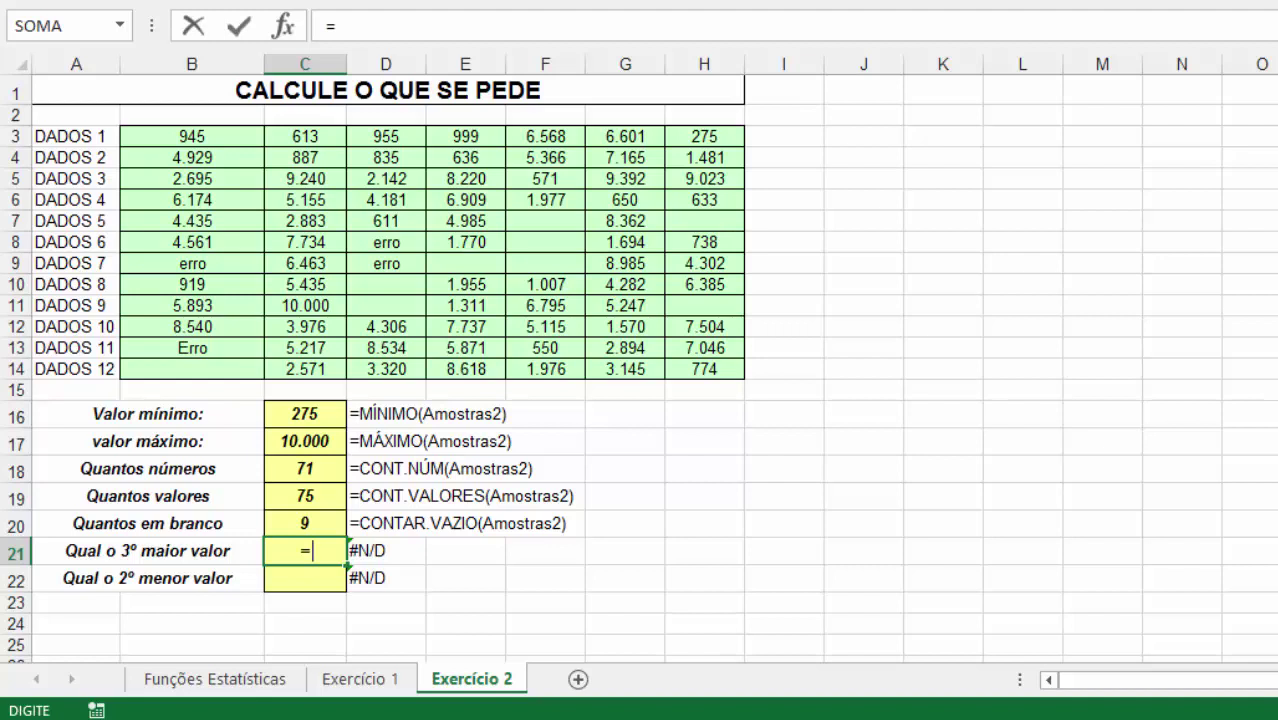
{"action": "type", "text": "maior("}
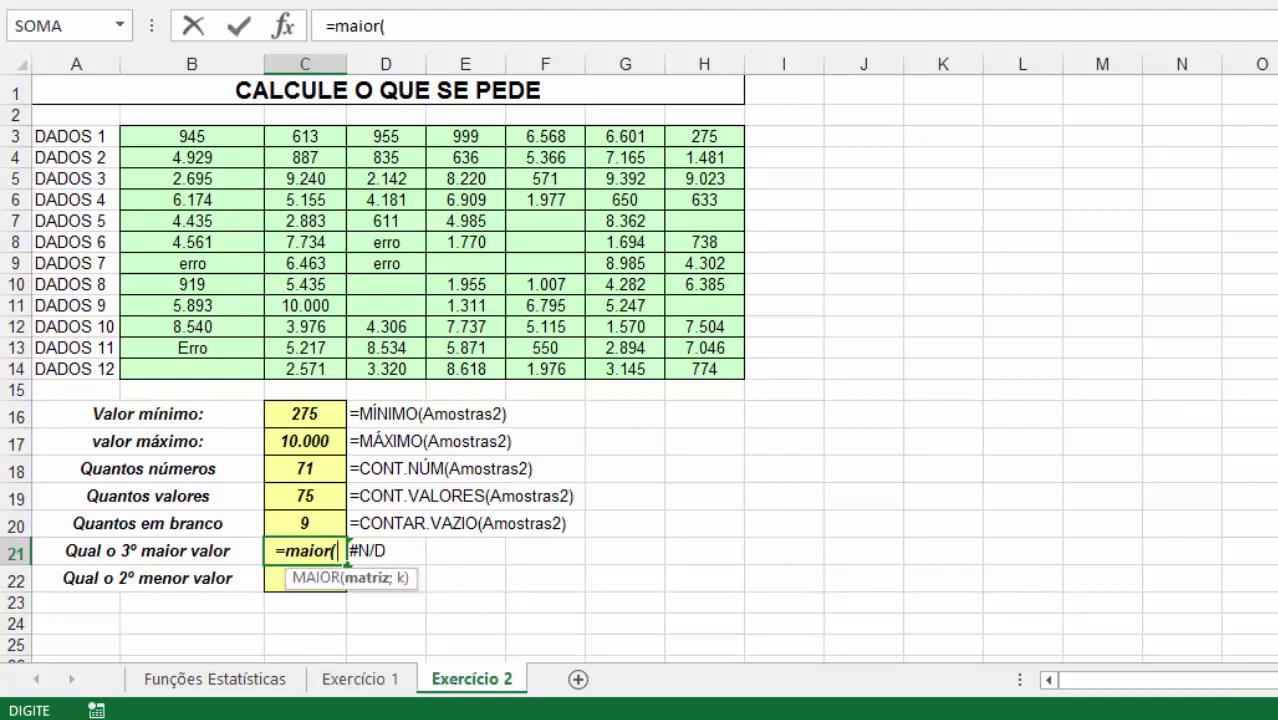
{"action": "type", "text": "amos"}
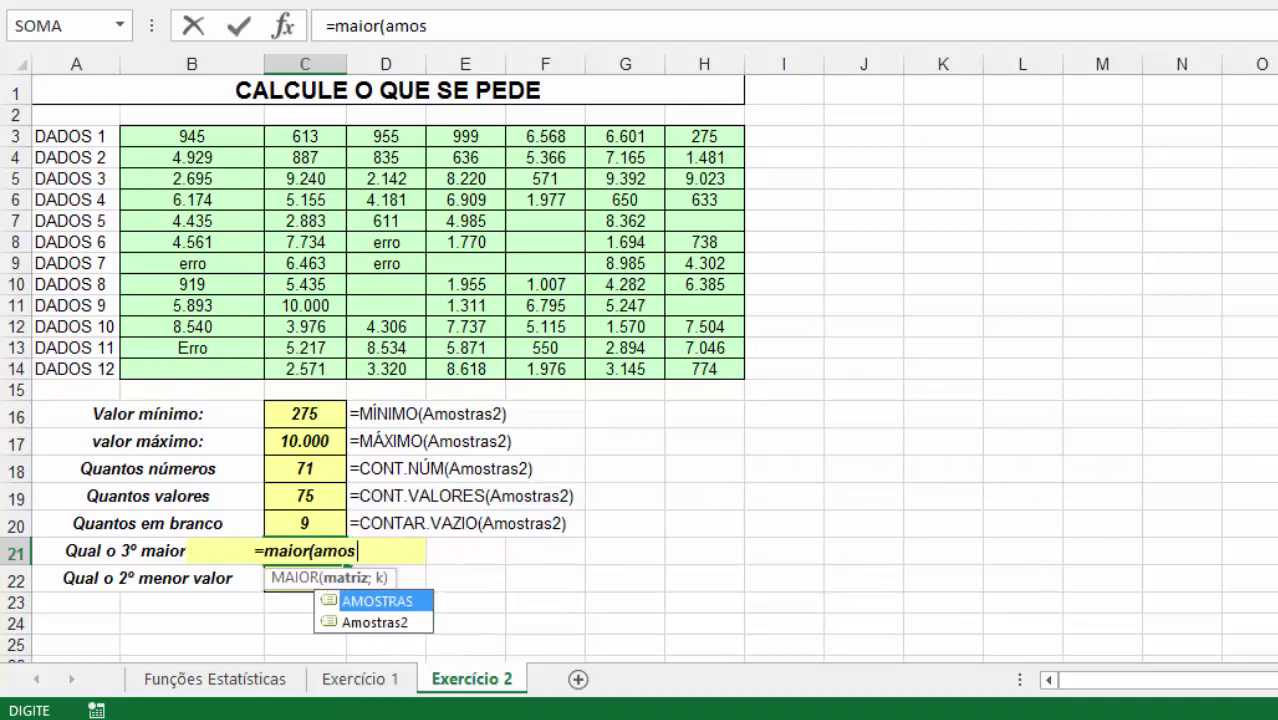
{"action": "type", "text": "t"}
- Complete =MAIOR(Amostras2;3) in C21 so it returns the third largest value, 9.240
{"action": "key", "text": "Down"}
{"action": "key", "text": "Tab"}
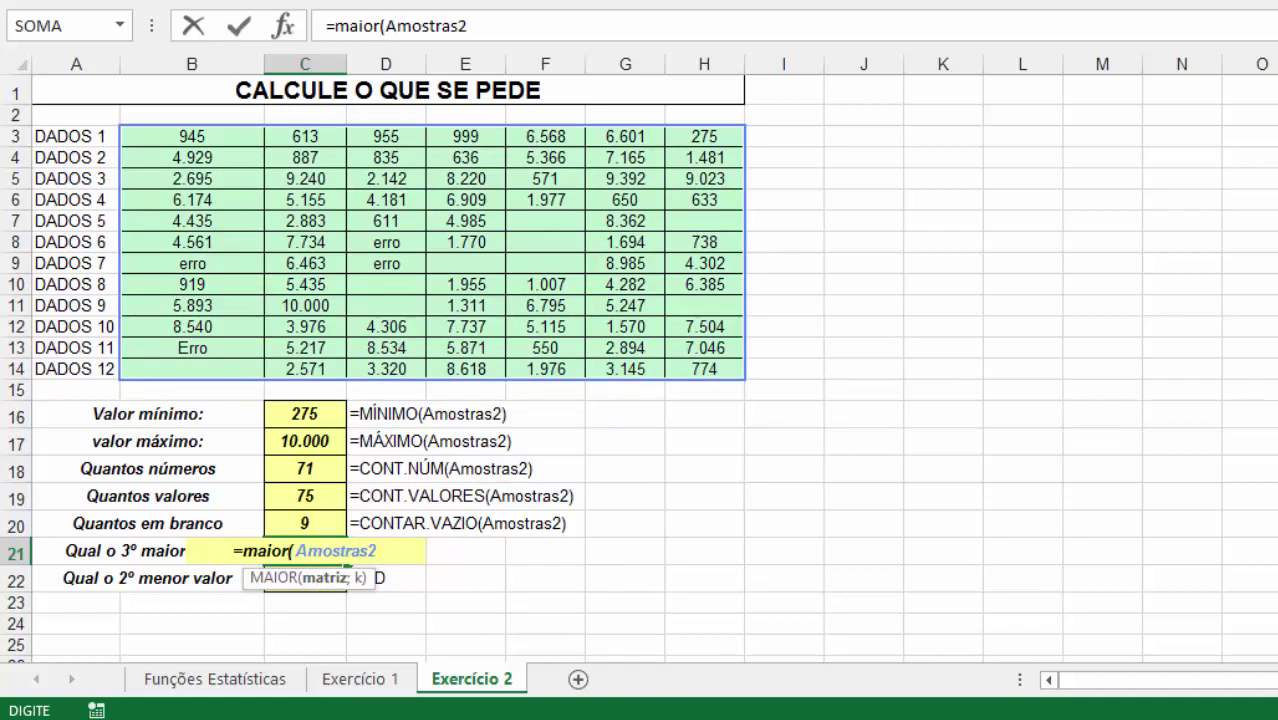
{"action": "type", "text": ";"}
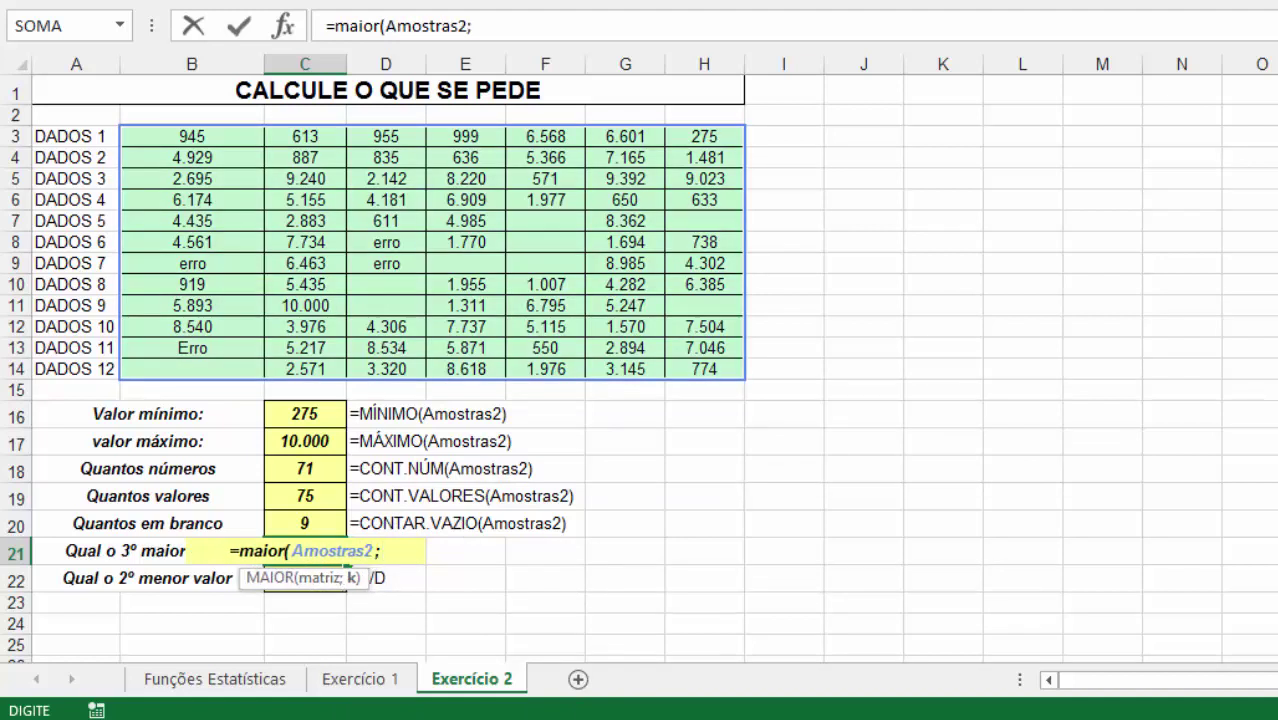
{"action": "type", "text": "3"}
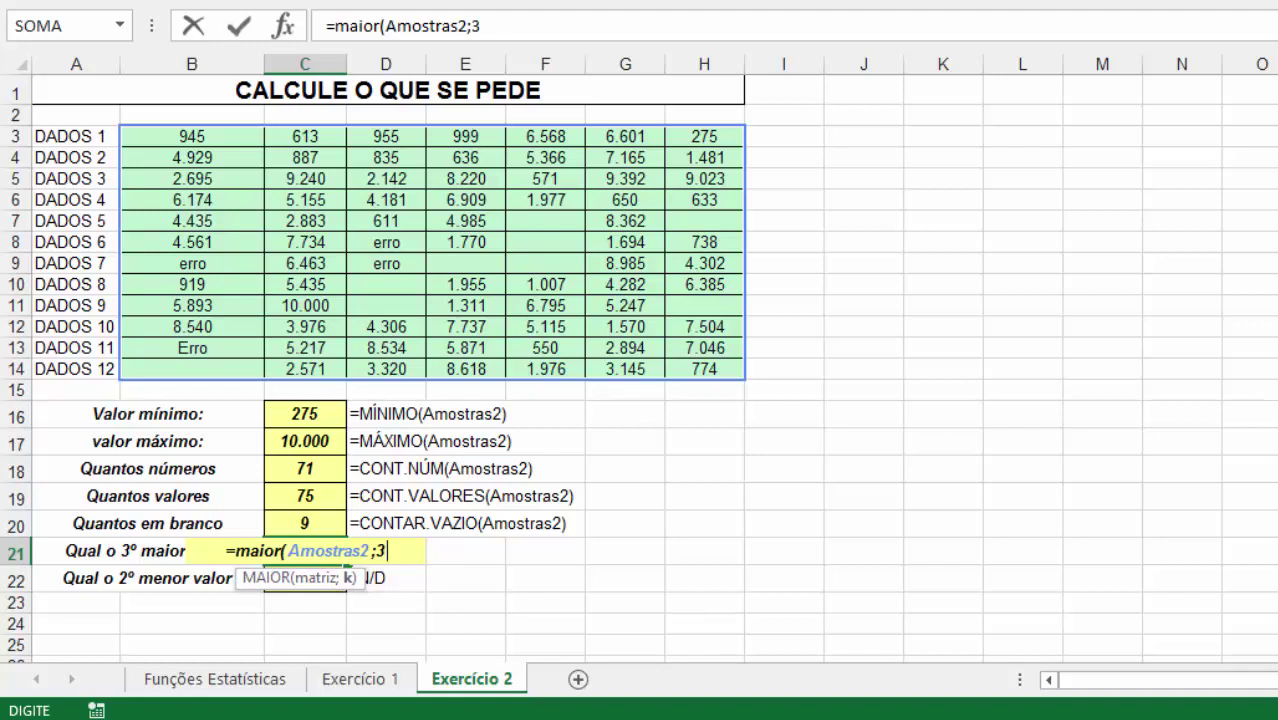
{"action": "type", "text": ")"}
{"action": "key", "text": "Return"}
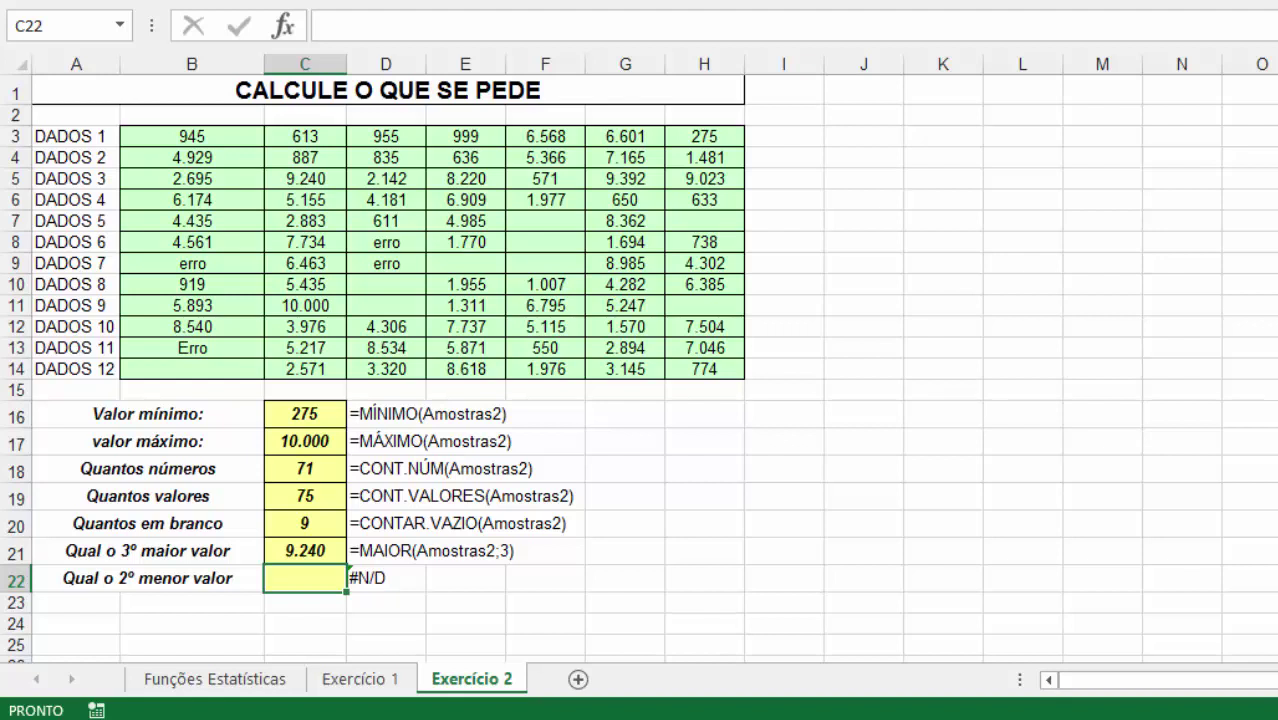
- Enter =MENOR(Amostras2;2) in C22 so it returns the second smallest value, 550
{"action": "type", "text": "="}
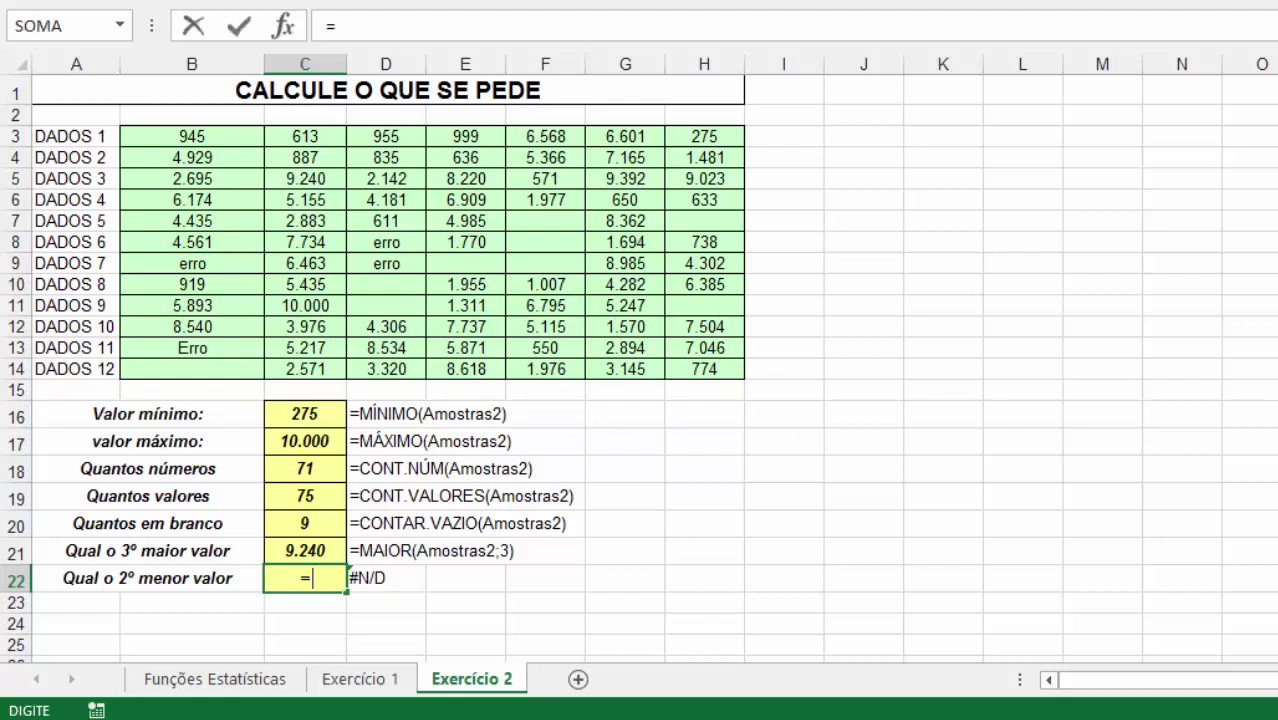
{"action": "type", "text": "menor("}
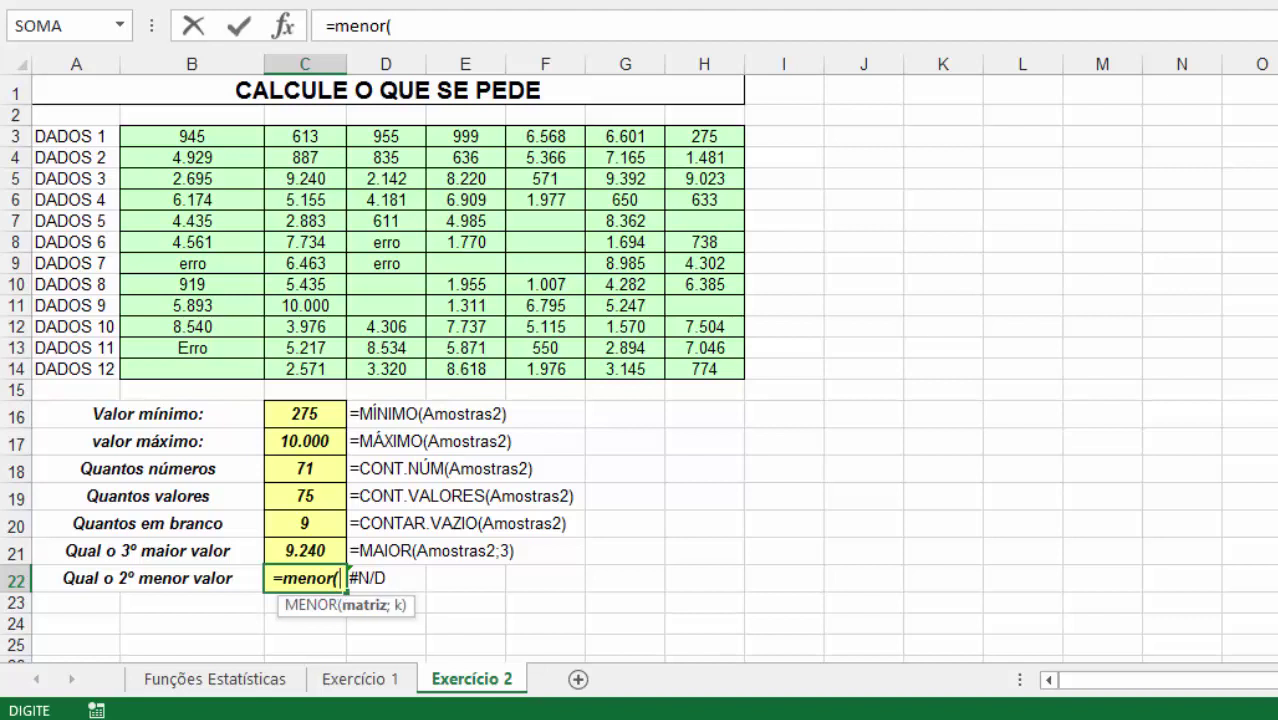
{"action": "type", "text": "a"}
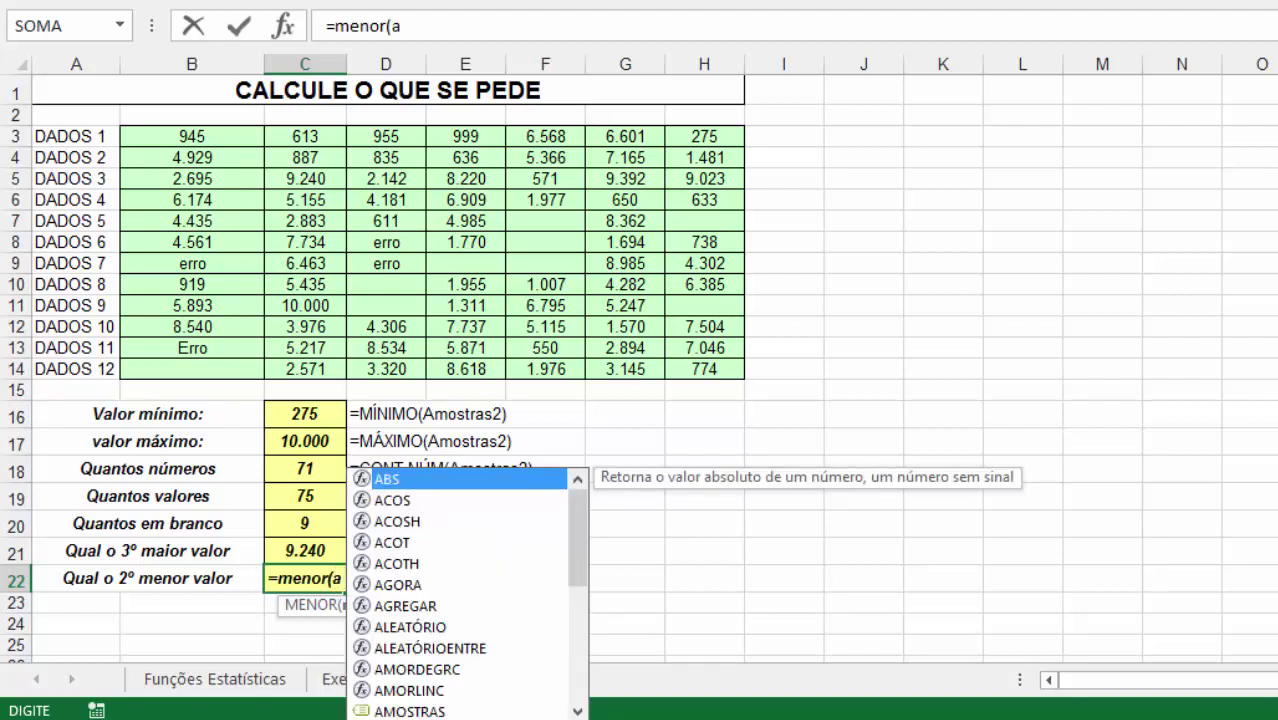
{"action": "type", "text": "mos"}
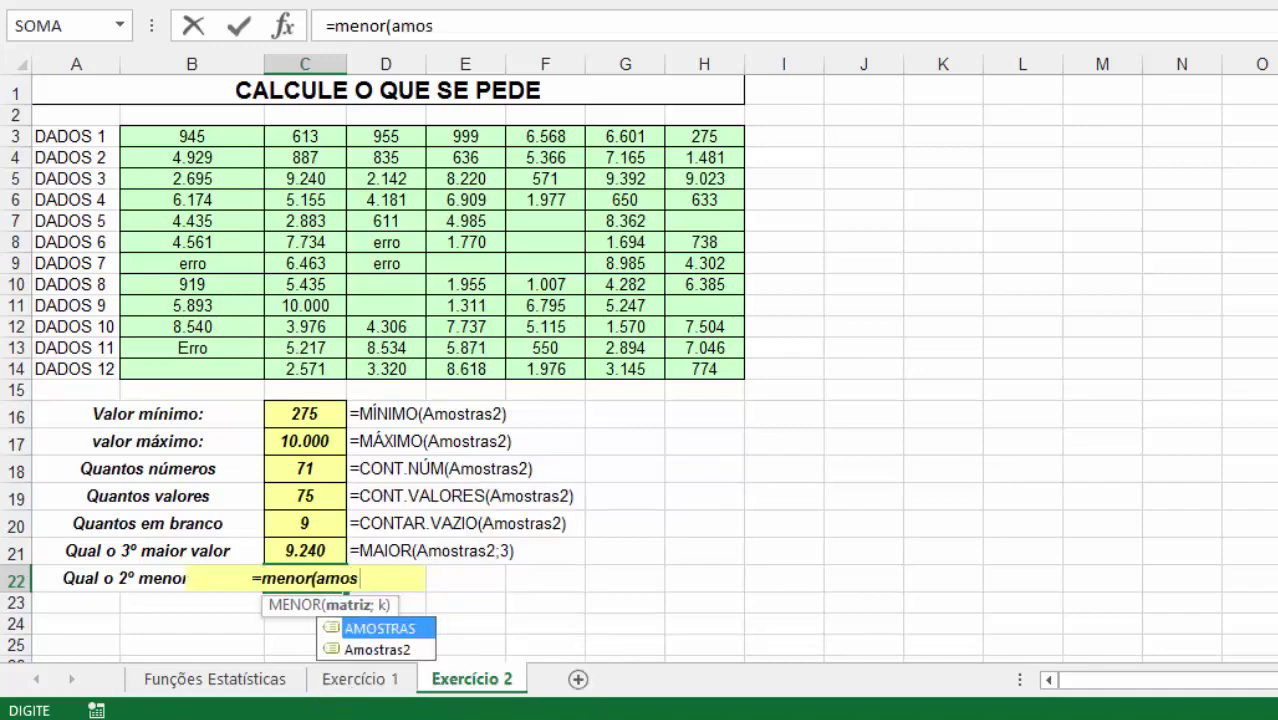
{"action": "type", "text": "t"}
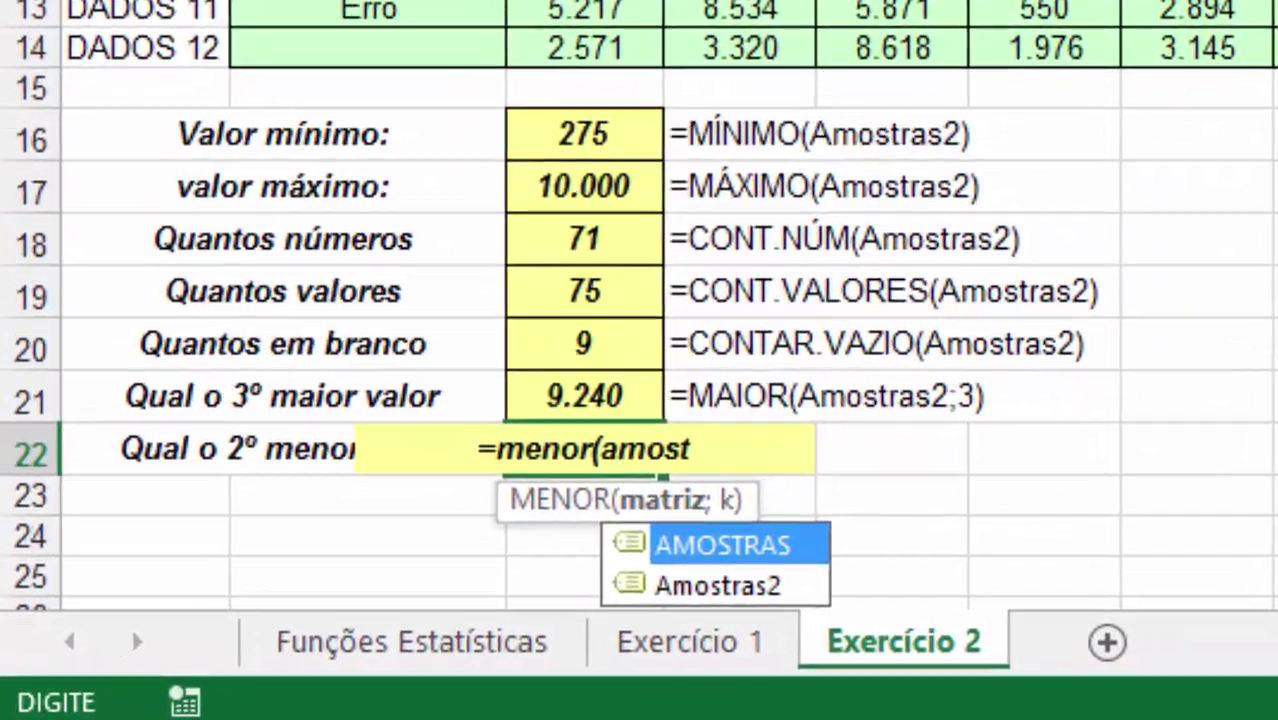
{"action": "key", "text": "Down"}
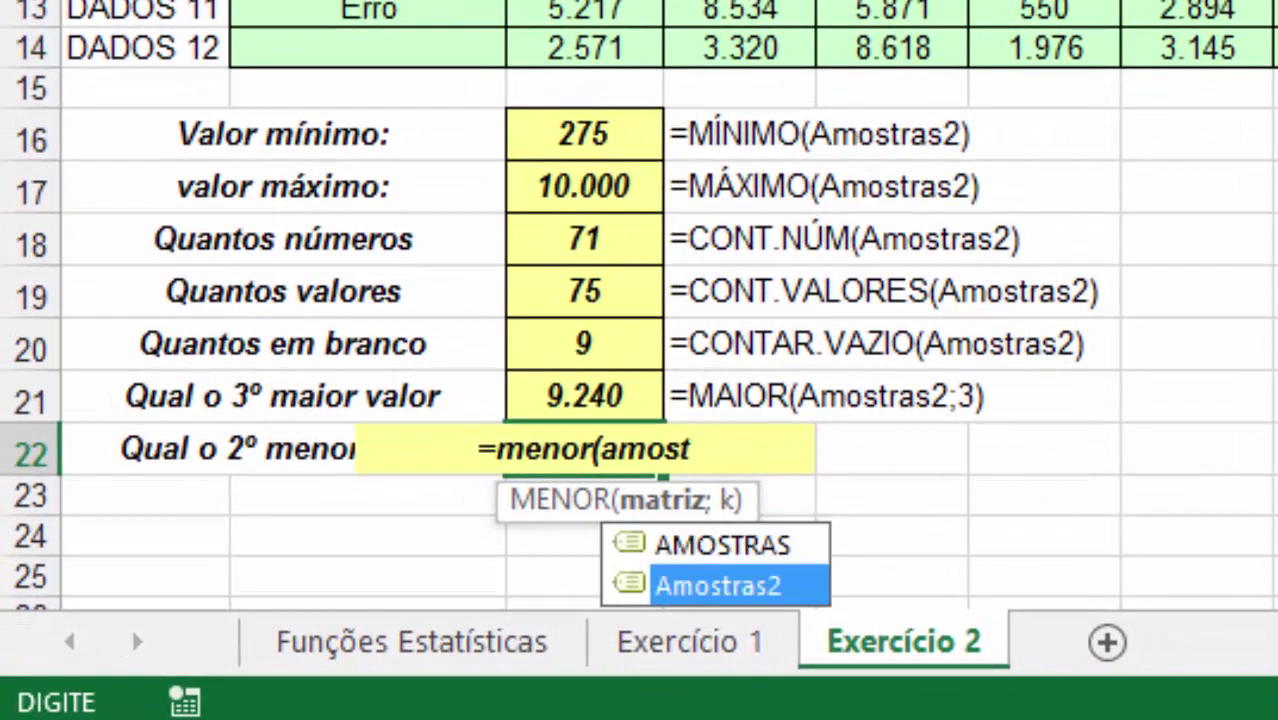
{"action": "key", "text": "Up"}
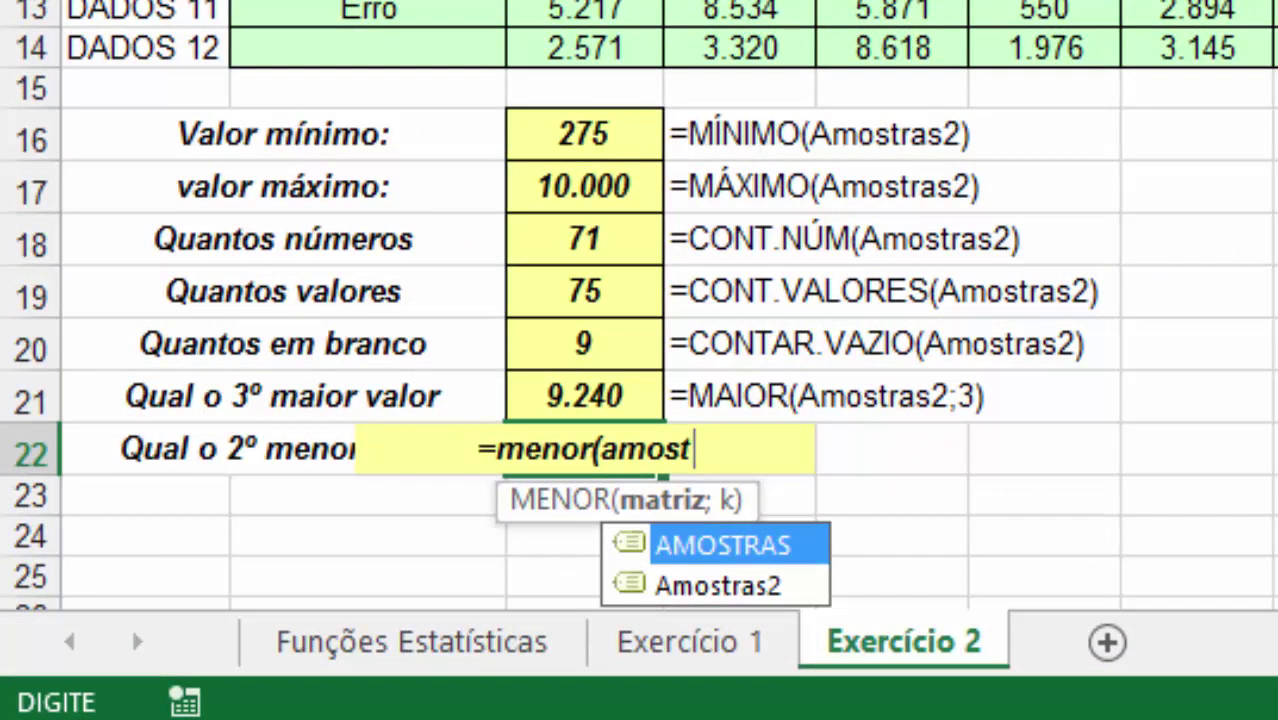
{"action": "key", "text": "Down"}
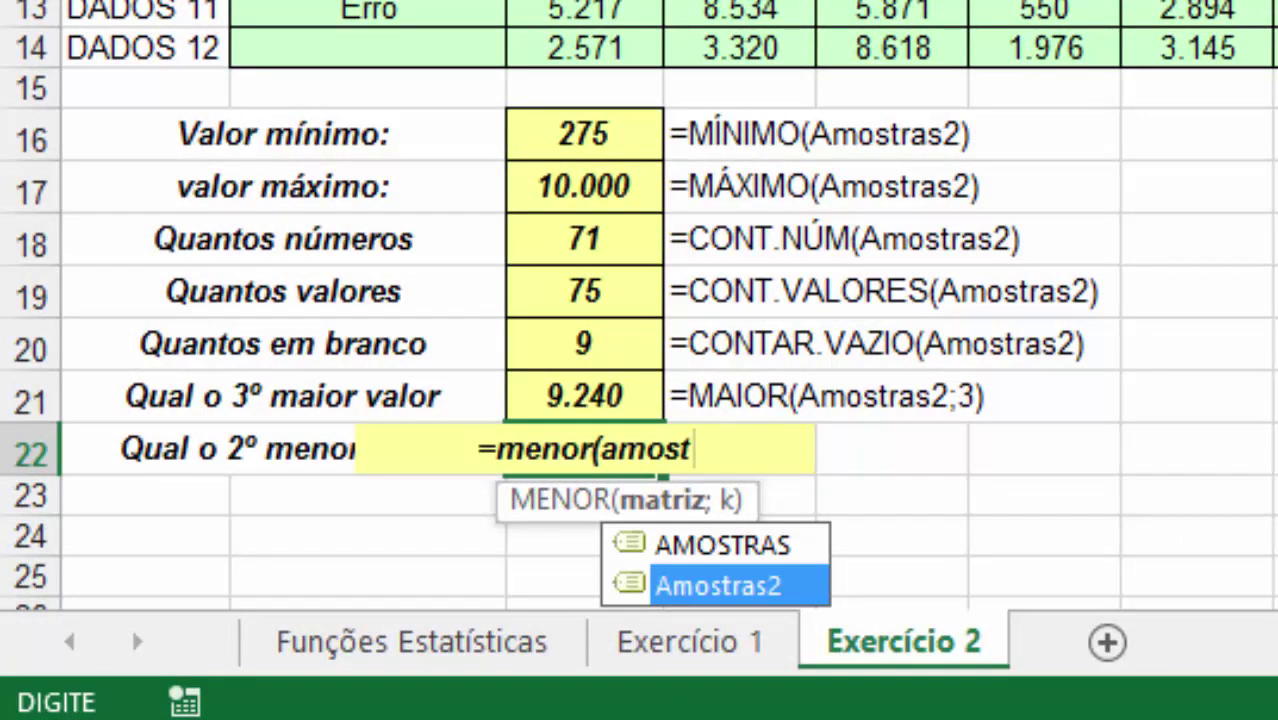
{"action": "key", "text": "Tab"}
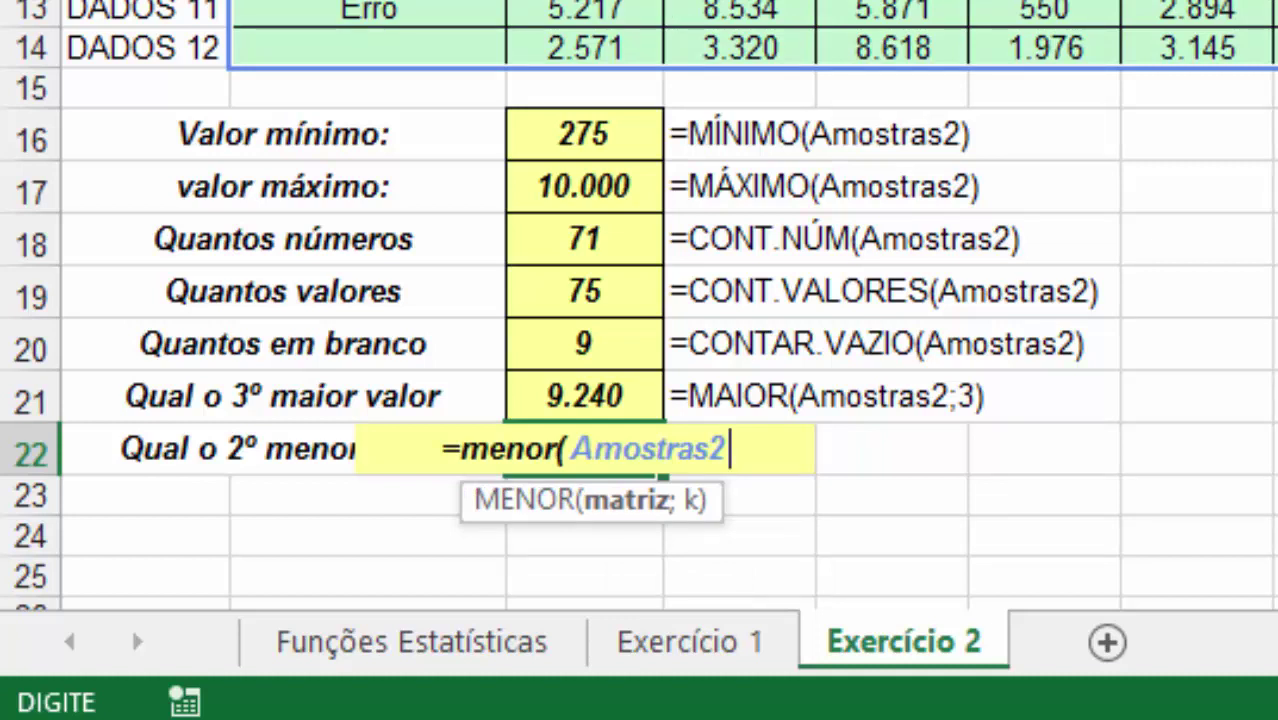
{"action": "type", "text": ";"}
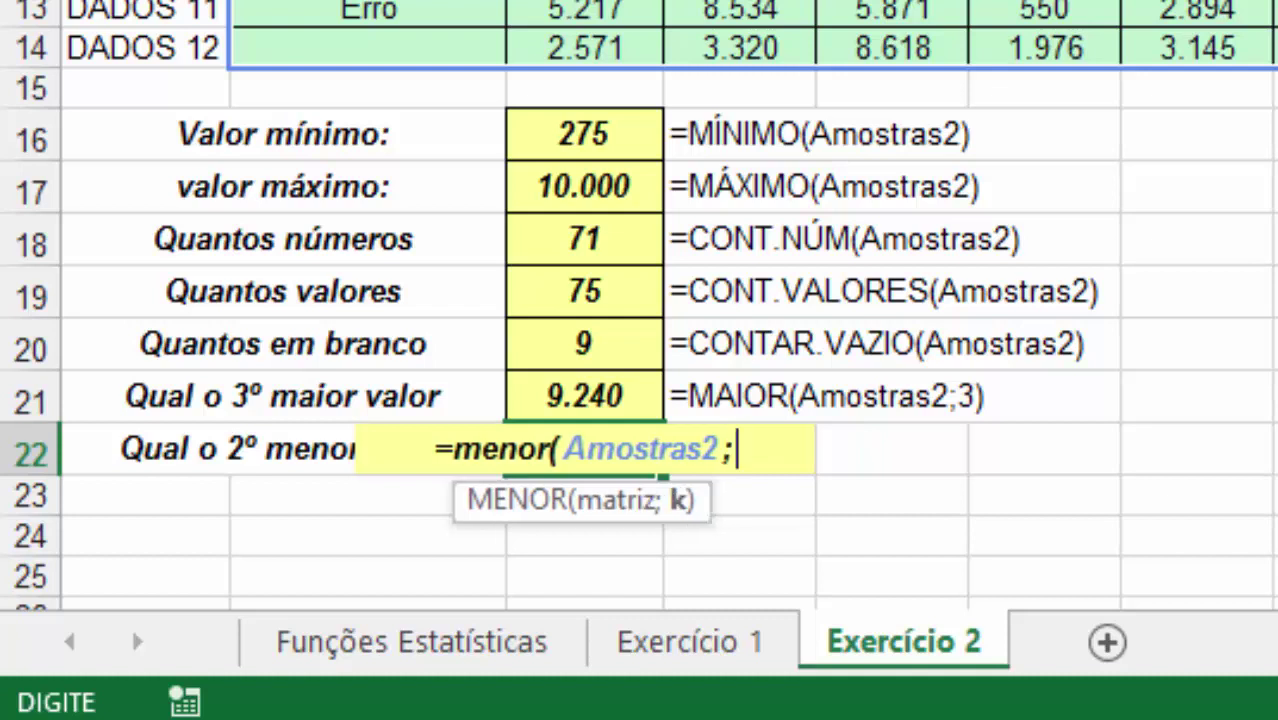
{"action": "type", "text": "2"}
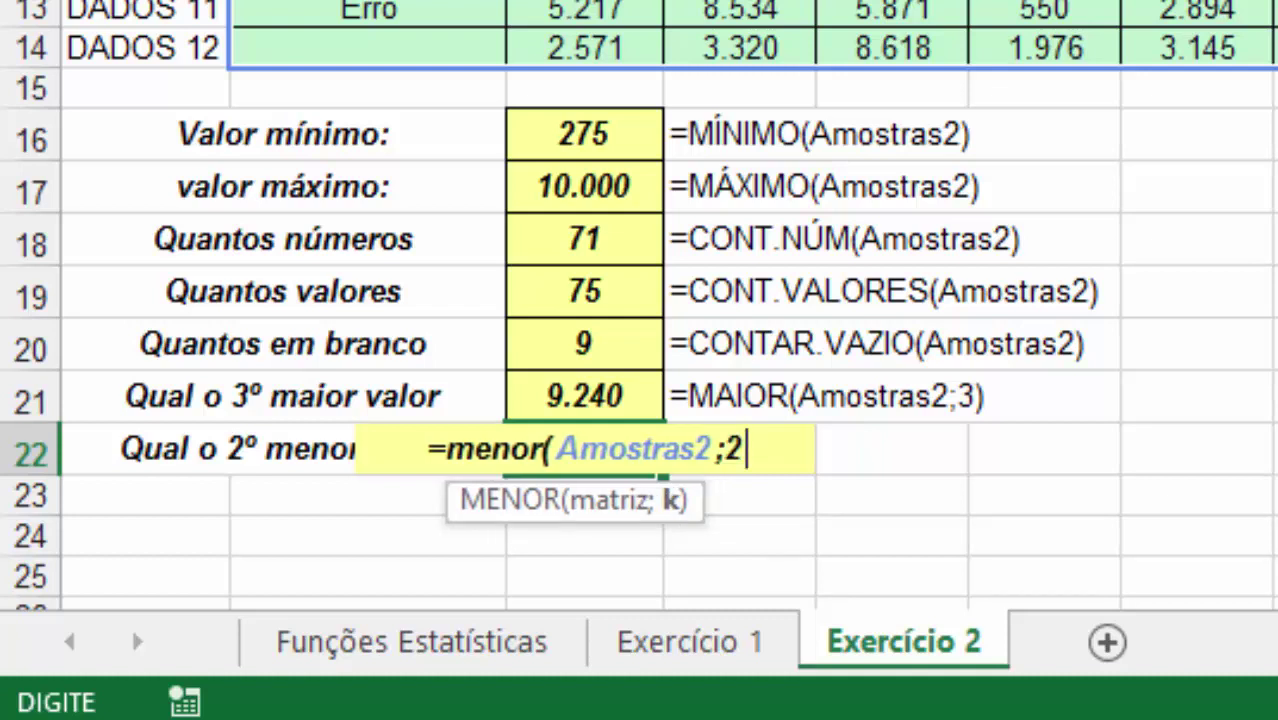
{"action": "key", "text": "Return"}
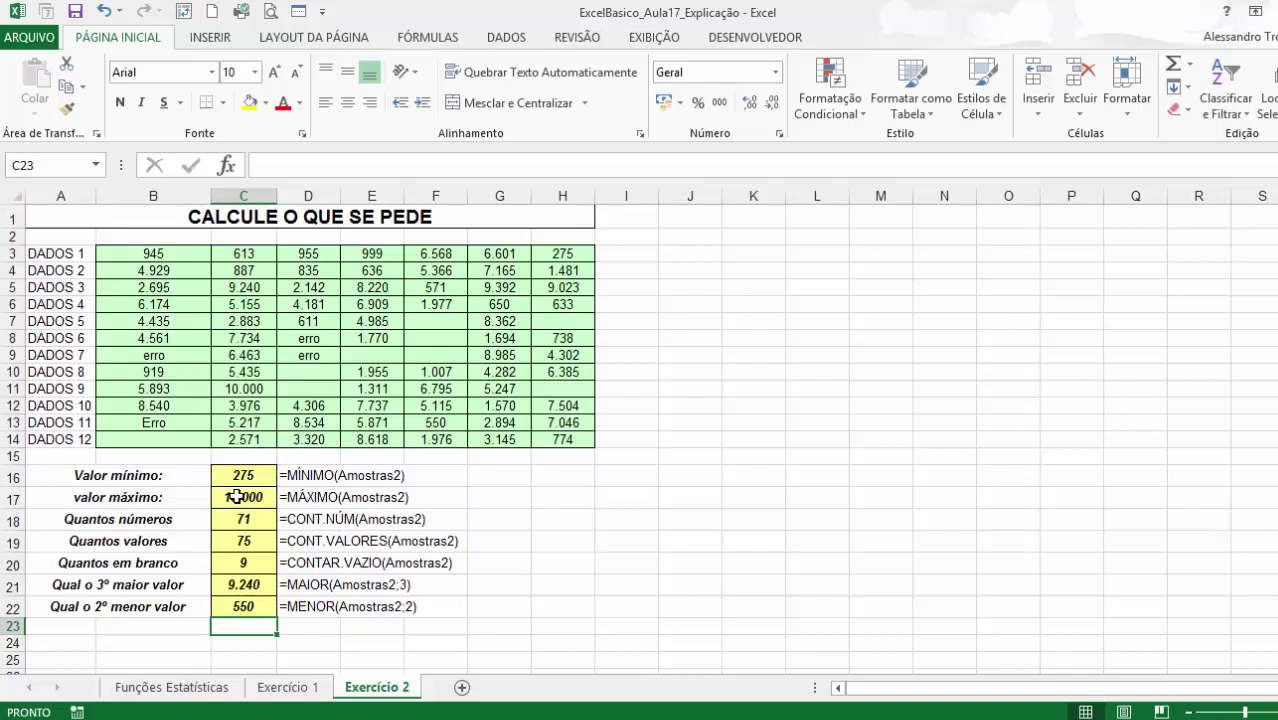
- Save the workbook as ExcelBasico_Aula17_Gabarito, replacing Explicação with Gabarito in the name
{"action": "key", "text": "F12"}
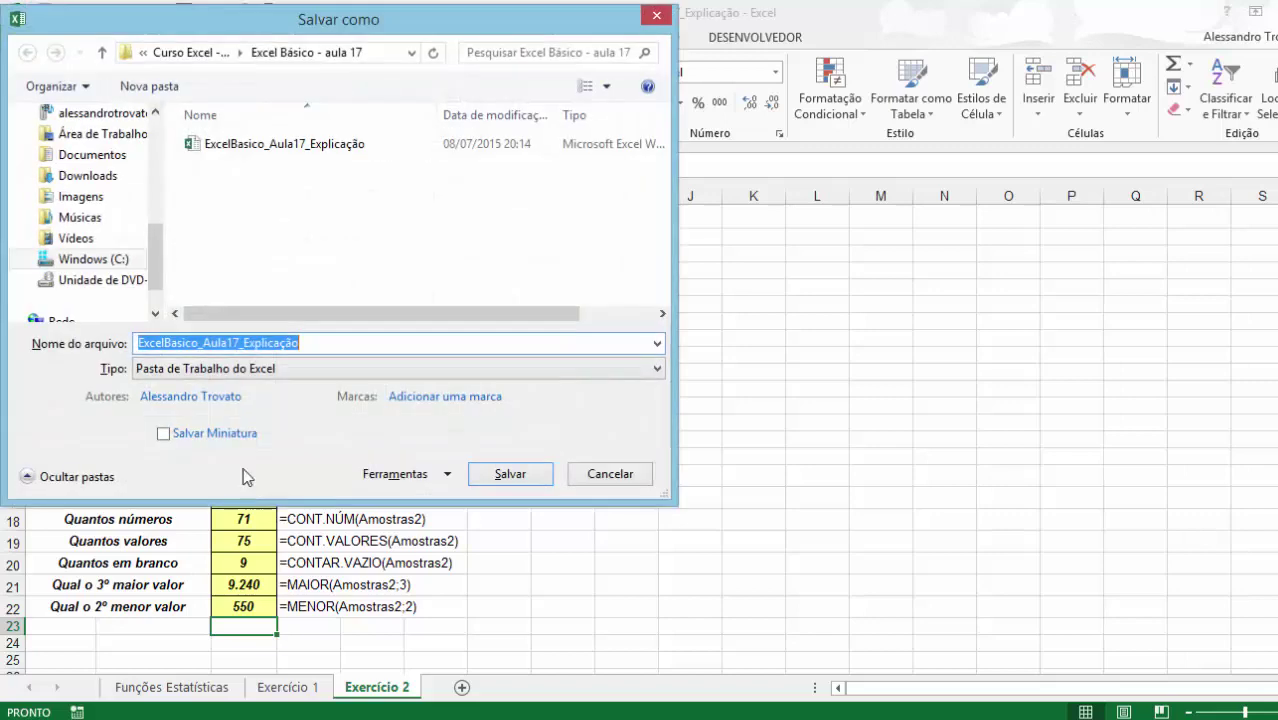
{"action": "left_click", "coordinate": [330, 144]}
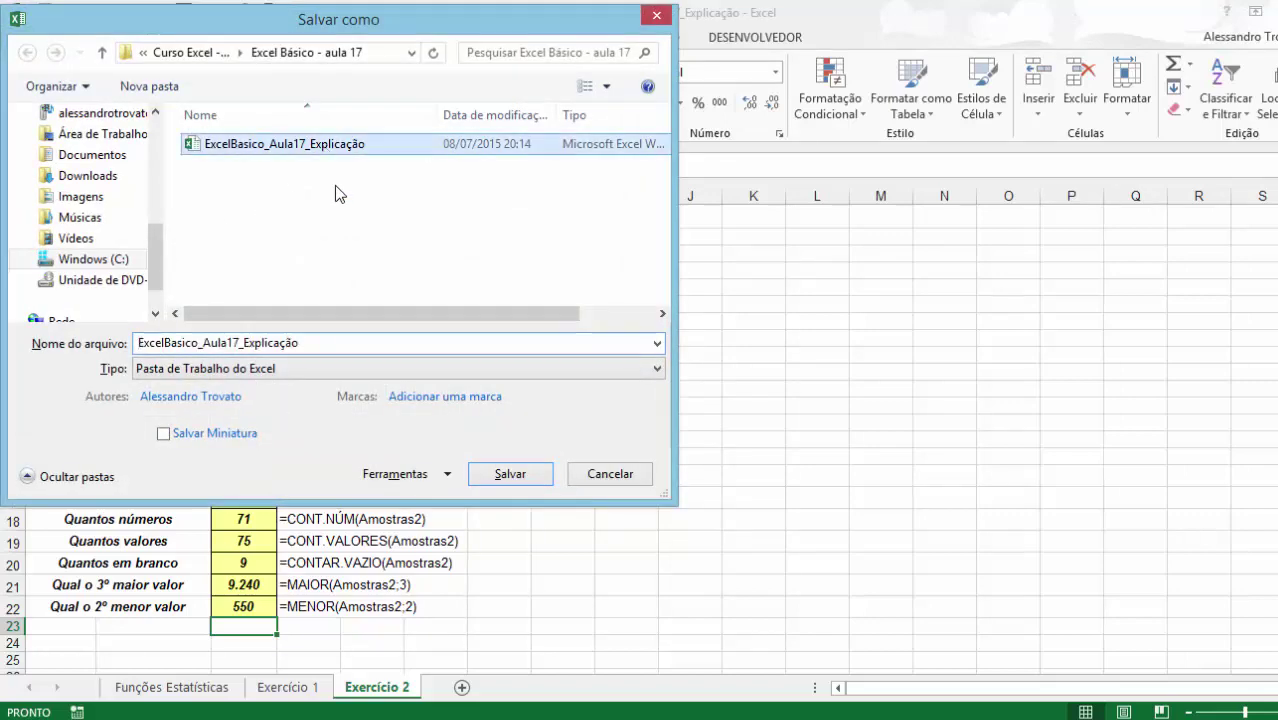
{"action": "left_click", "coordinate": [300, 343]}
{"action": "left_click_drag", "start_coordinate": [299, 343], "coordinate": [243, 343]}
{"action": "type", "text": "G"}
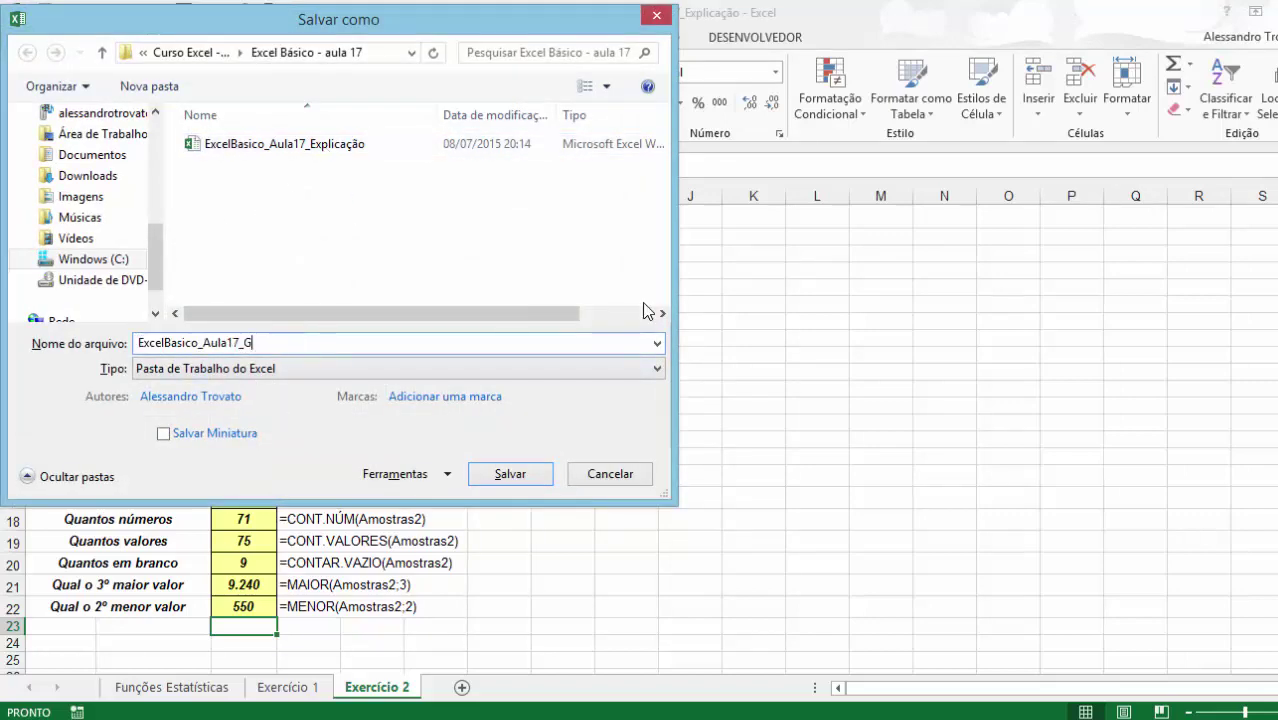
{"action": "type", "text": "abarito"}
{"action": "key", "text": "Return"}
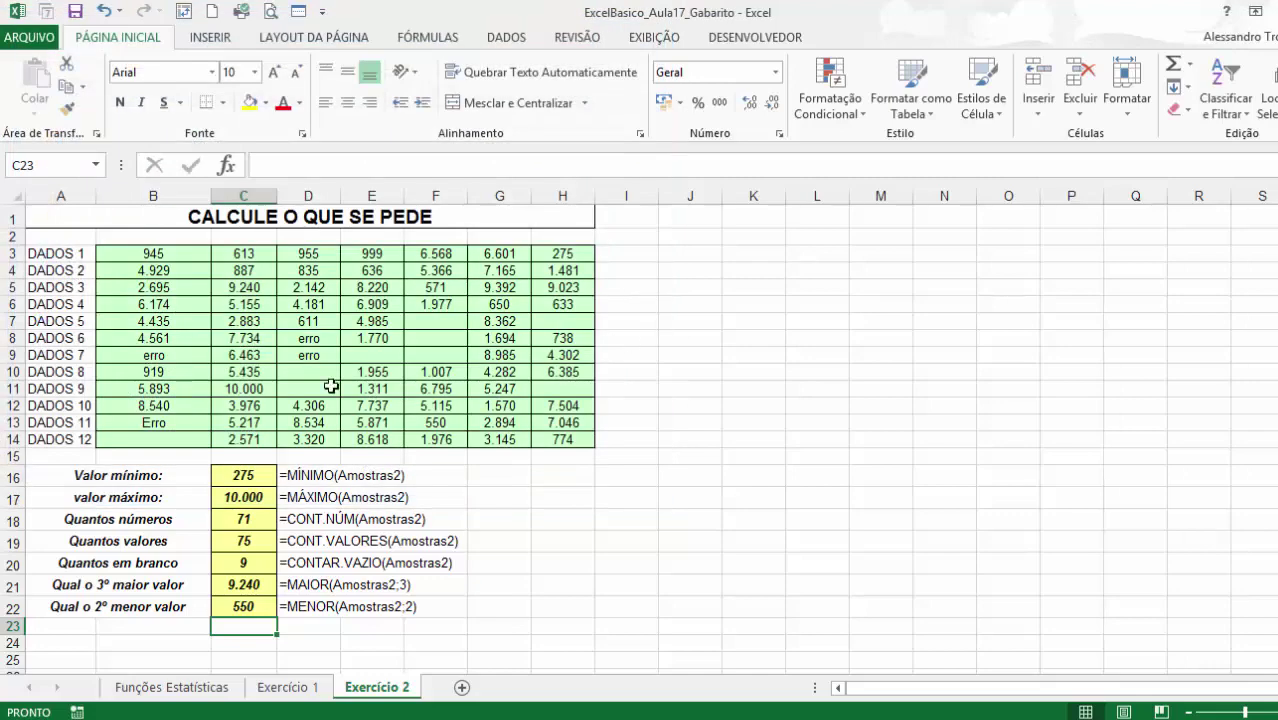